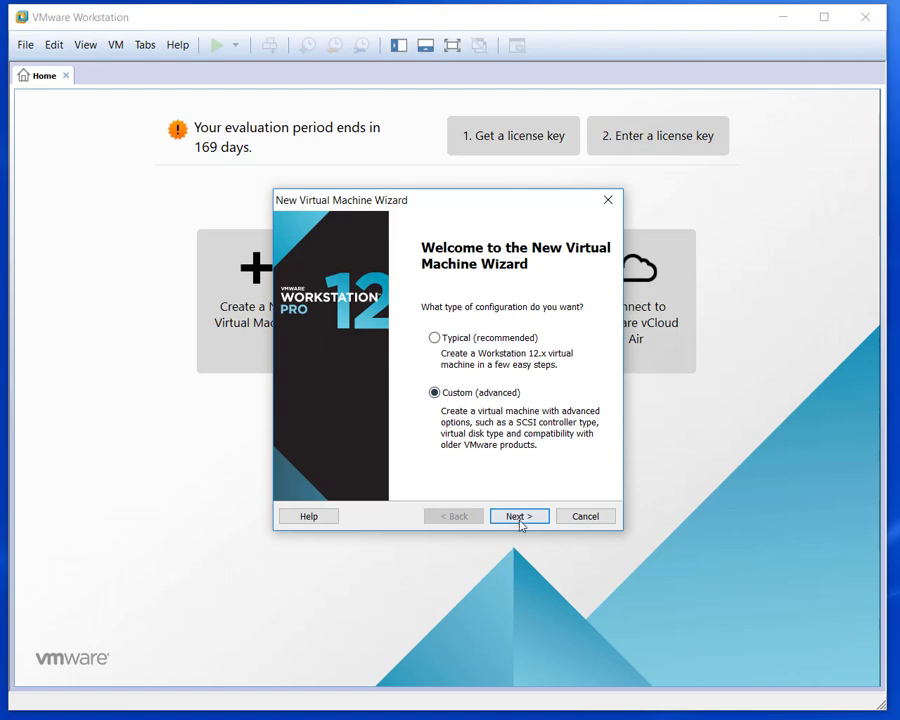
# Start a Custom new VM with Workstation 12.x compatibility using the Windows Server 2016 installer ISO.
pyautogui.click(524, 521)
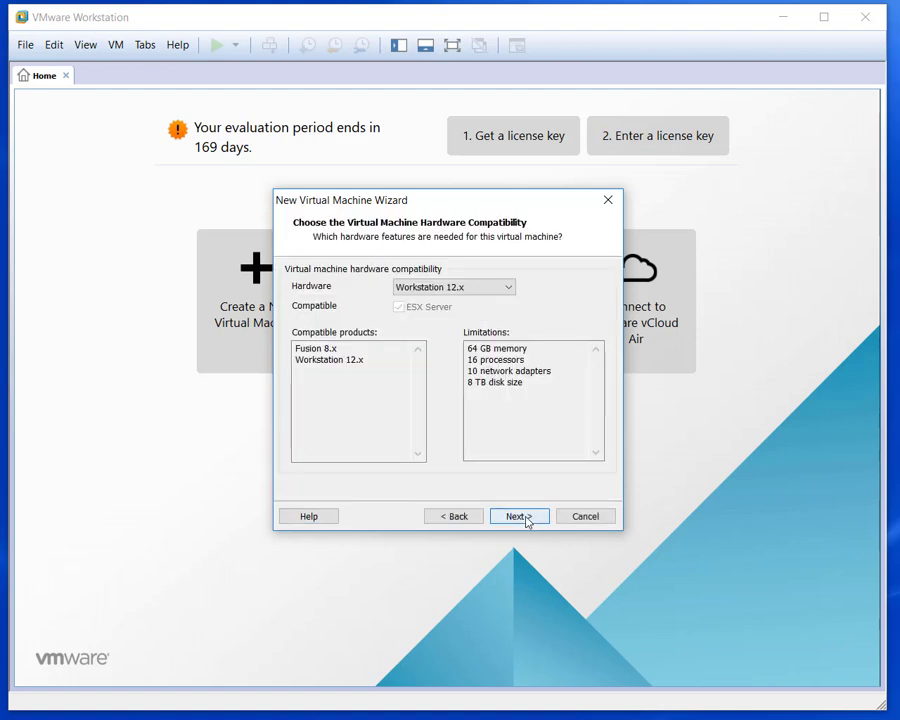
pyautogui.click(520, 517)
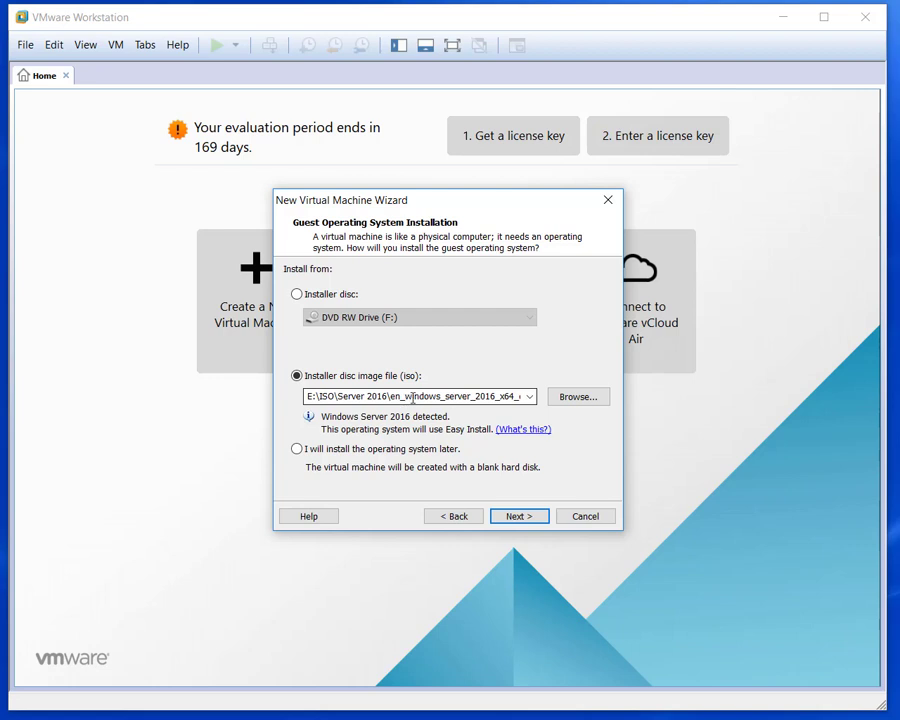
pyautogui.click(521, 518)
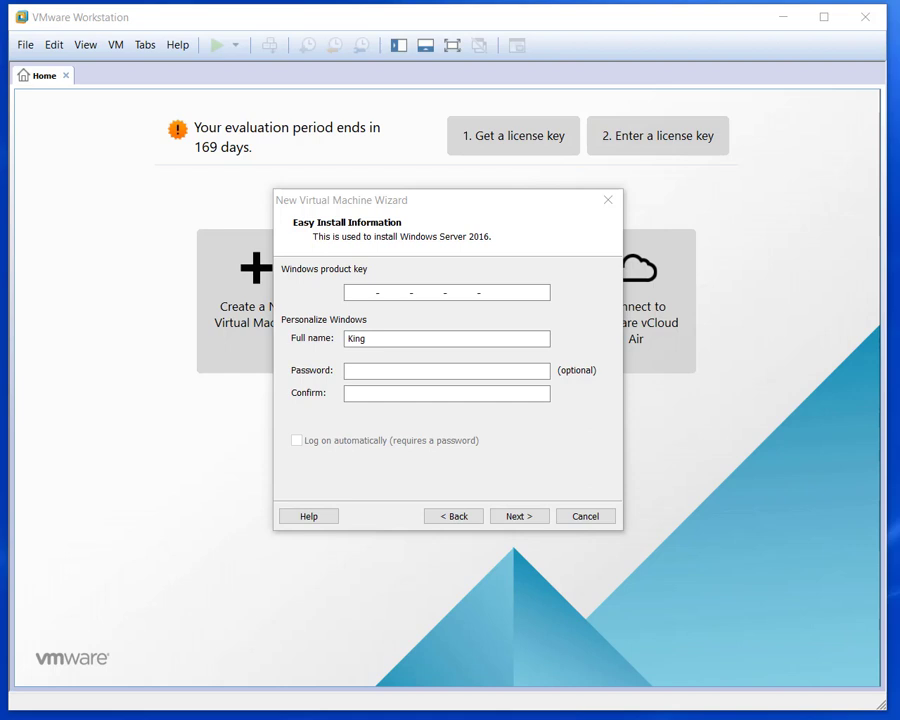
# Paste the Windows product key, replace the full name with admin, and enter the account password.
pyautogui.click(358, 294)
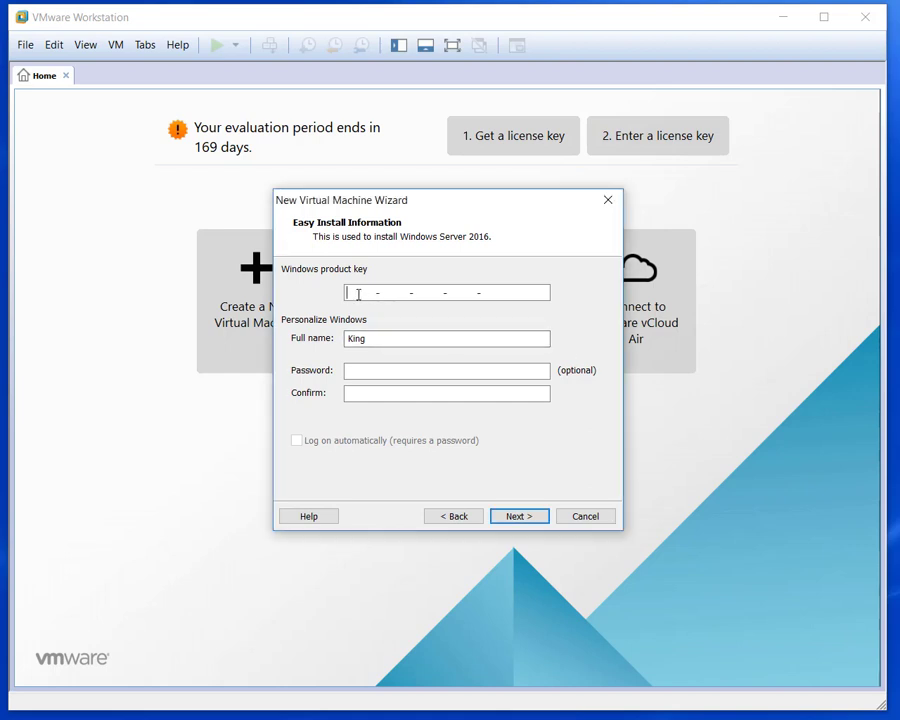
pyautogui.hotkey('ctrl', 'v')
pyautogui.moveTo(390, 340); pyautogui.dragTo(338, 337)
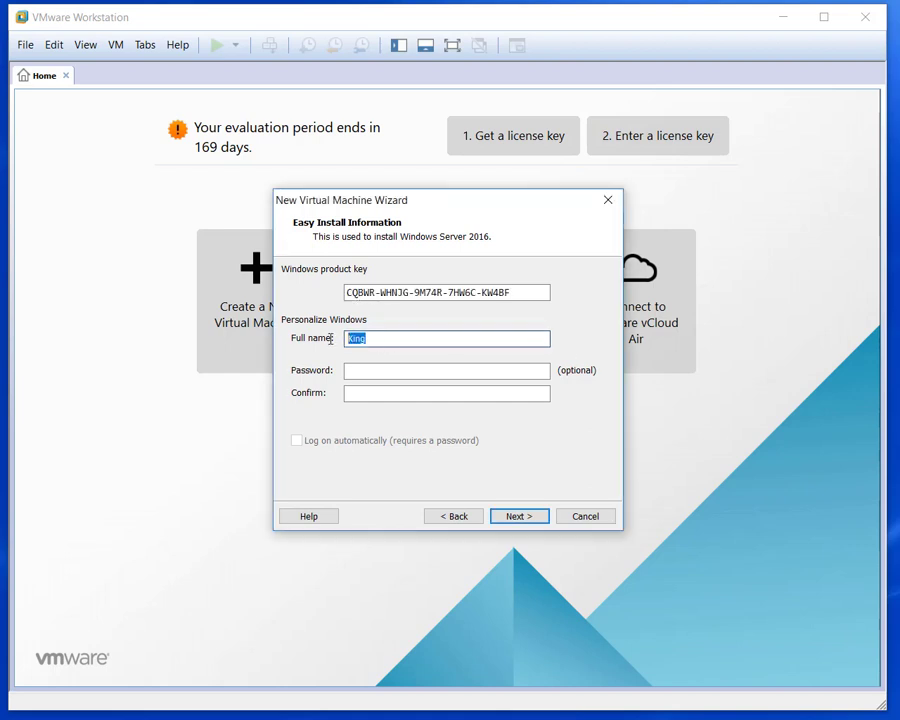
pyautogui.write('admi')
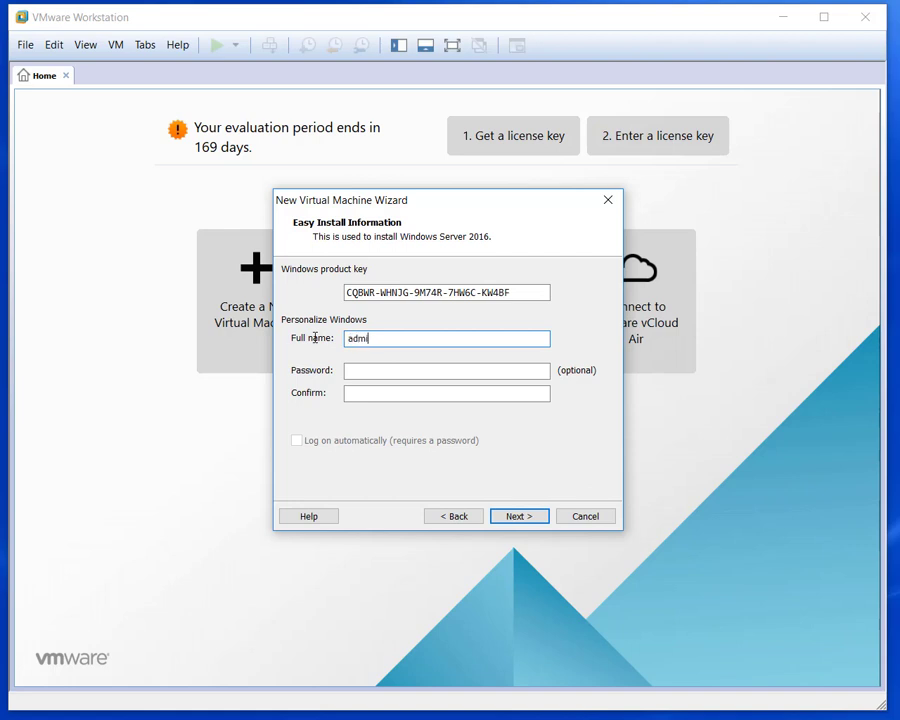
pyautogui.write('P')
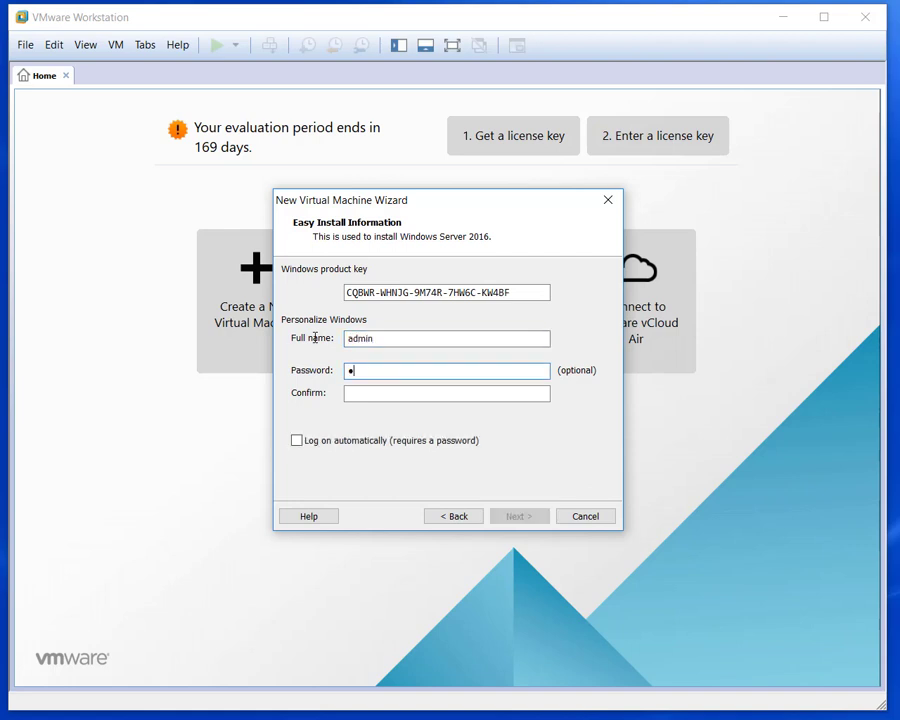
pyautogui.write('@ssw0rd')
# Confirm the password, enable automatic logon, and name the virtual machine DC.
pyautogui.press('Tab')
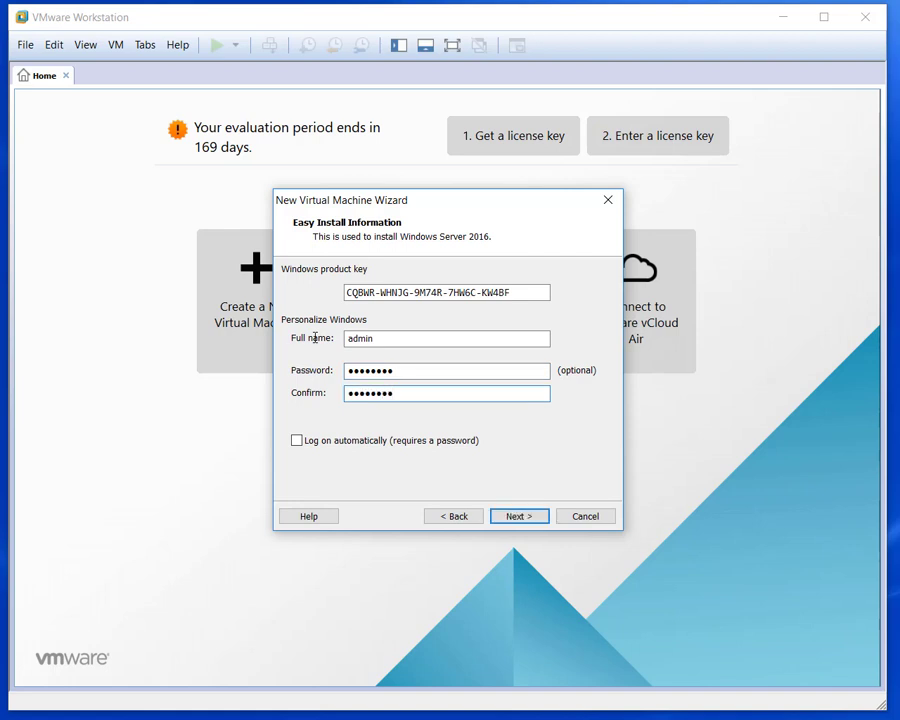
pyautogui.click(297, 440)
pyautogui.click(515, 517)
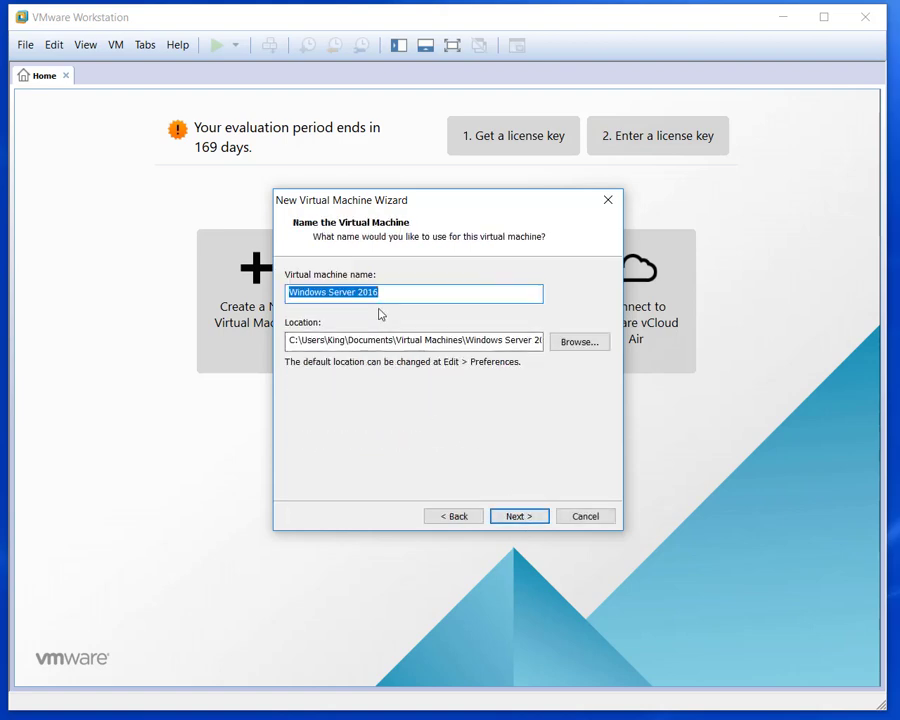
pyautogui.write('DC')
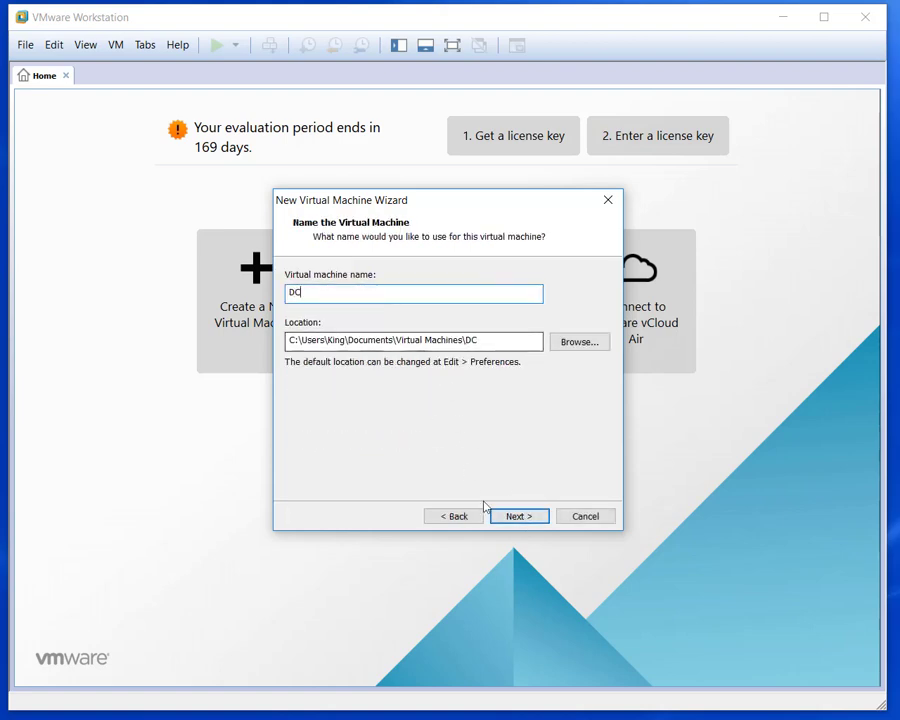
# Keep the name DC and BIOS firmware, set 2 cores per processor, and keep 2048 MB memory.
pyautogui.click(511, 517)
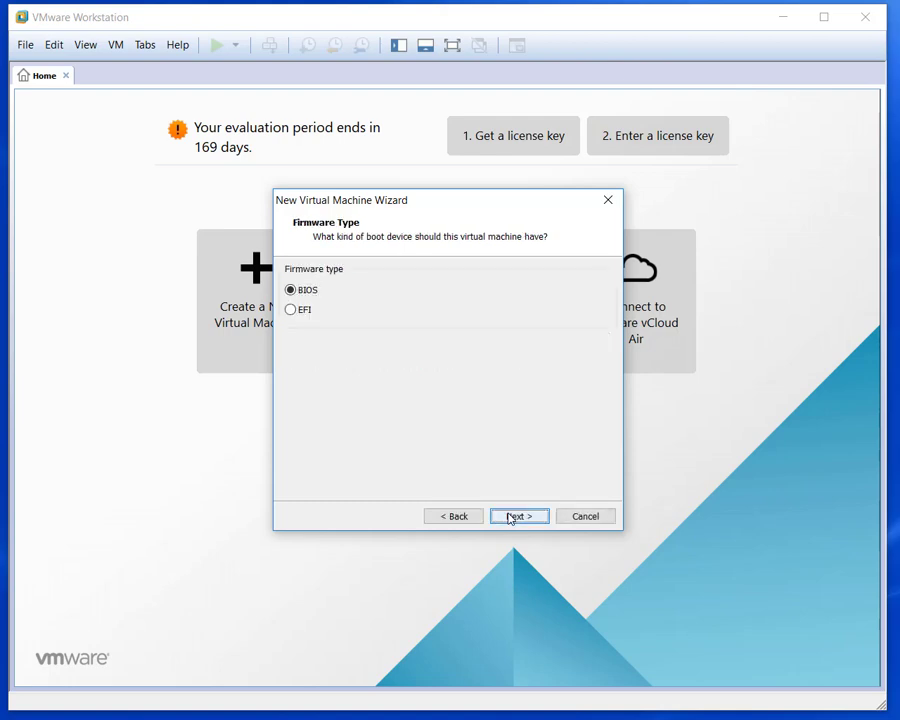
pyautogui.click(511, 517)
pyautogui.click(512, 310)
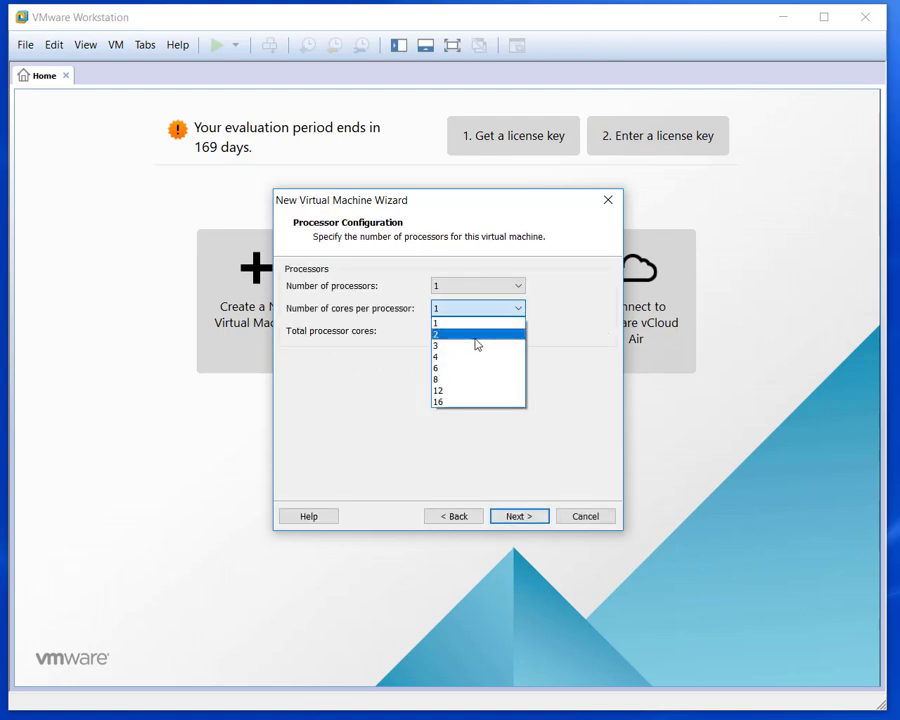
pyautogui.click(476, 336)
pyautogui.click(520, 516)
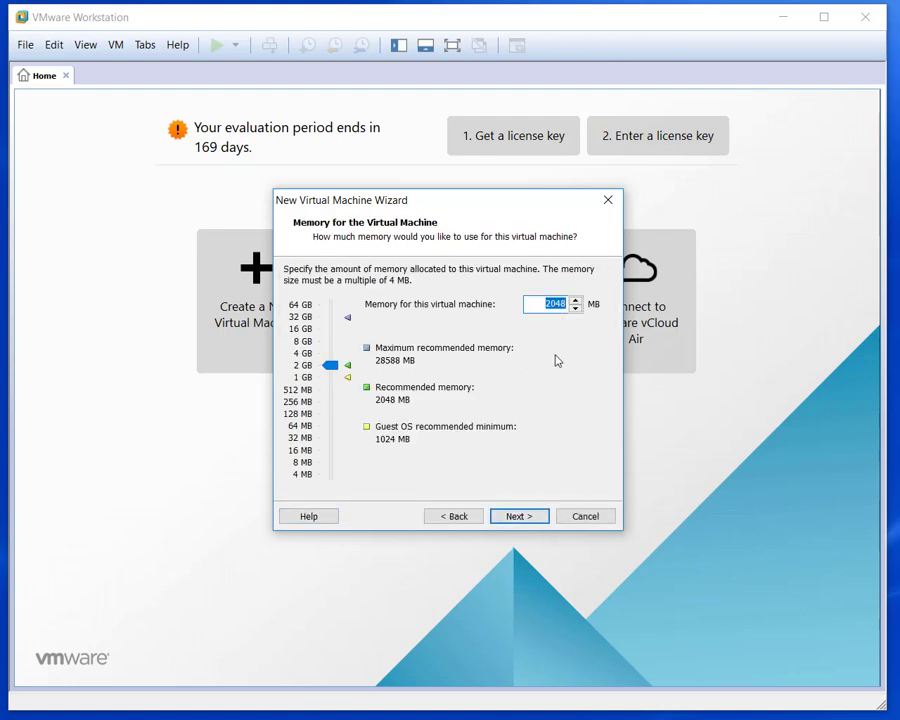
pyautogui.click(527, 517)
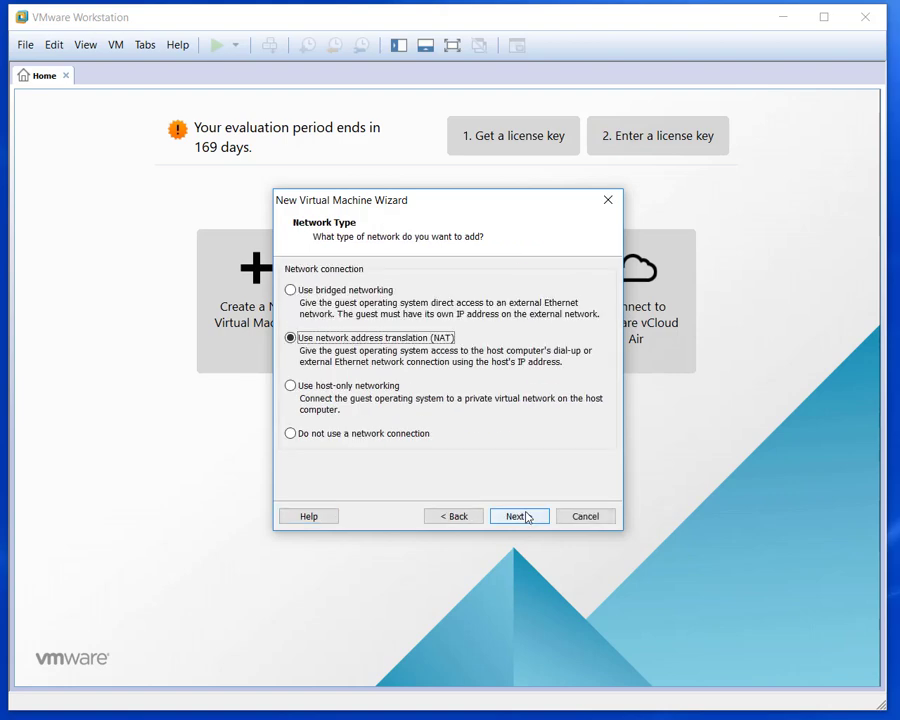
# Use host-only networking, a SCSI controller and disk, and a new 60 GB single-file DC.vmdk disk.
pyautogui.click(290, 386)
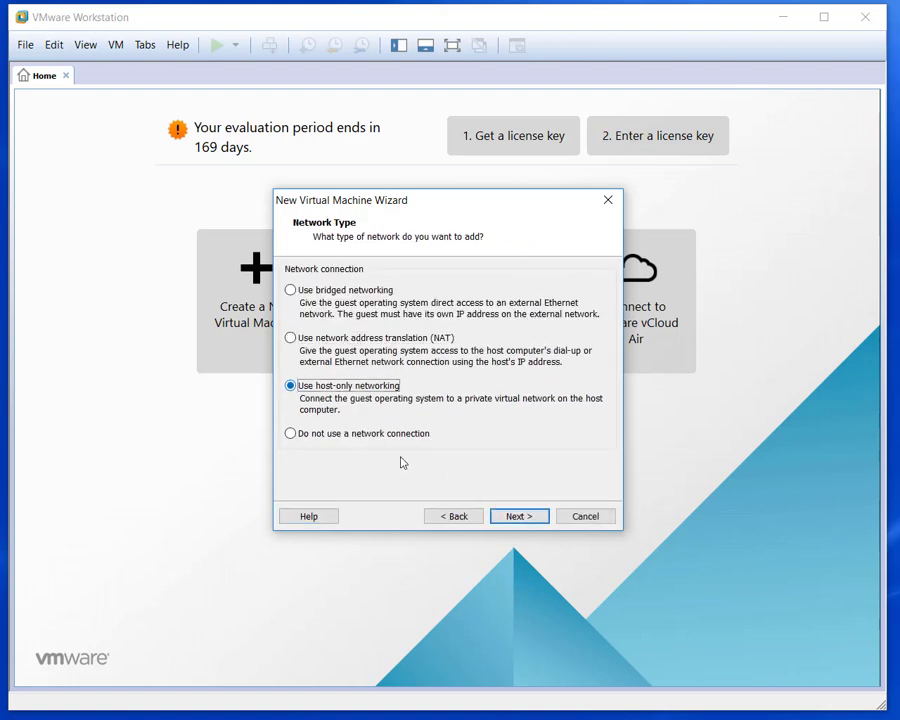
pyautogui.click(512, 517)
pyautogui.click(515, 515)
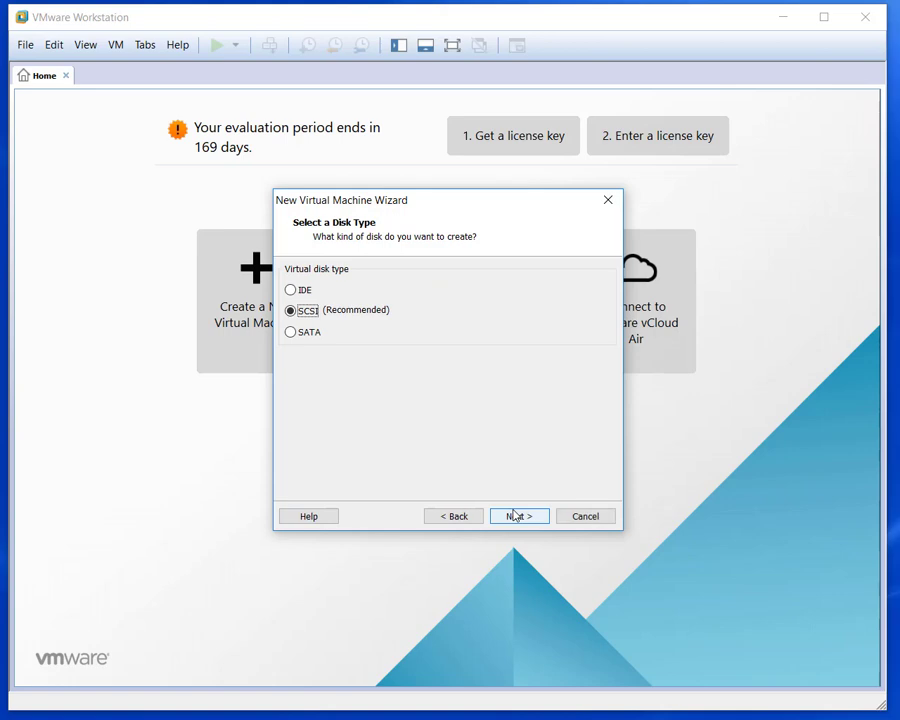
pyautogui.click(515, 515)
pyautogui.click(517, 514)
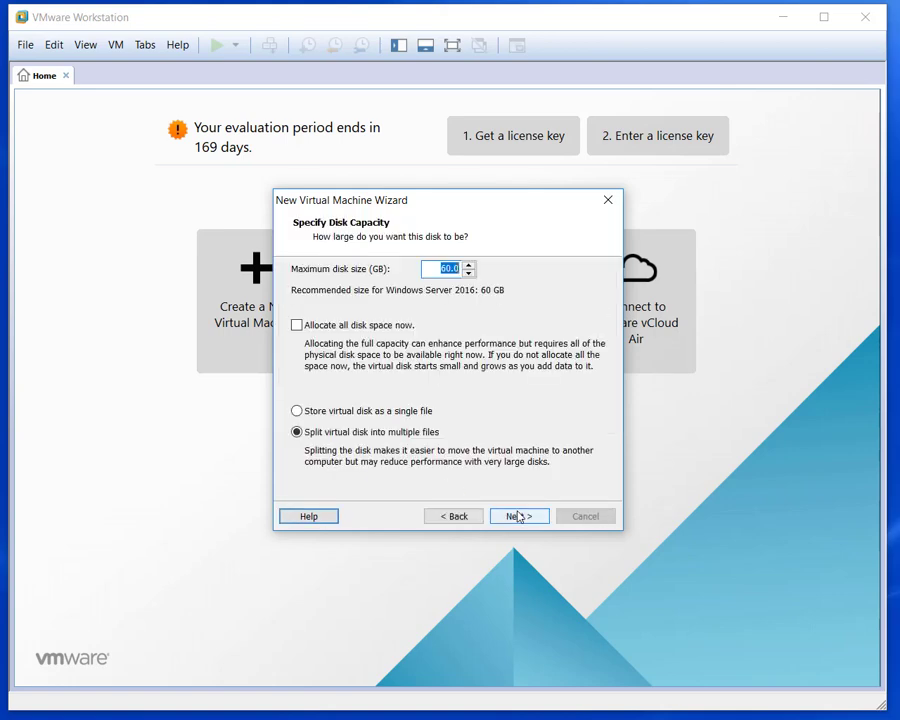
pyautogui.click(295, 410)
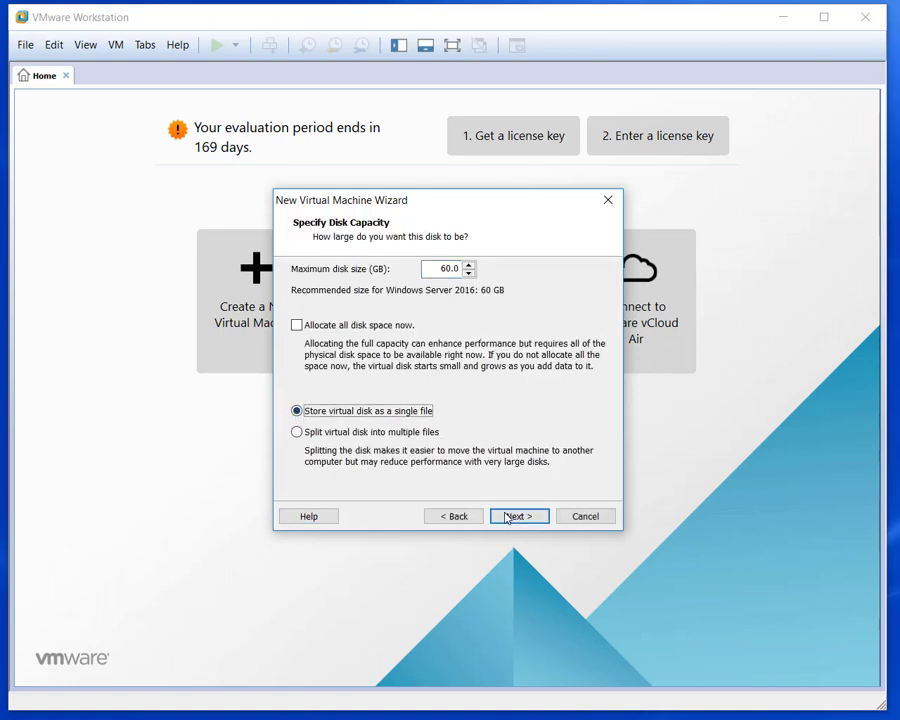
pyautogui.click(519, 516)
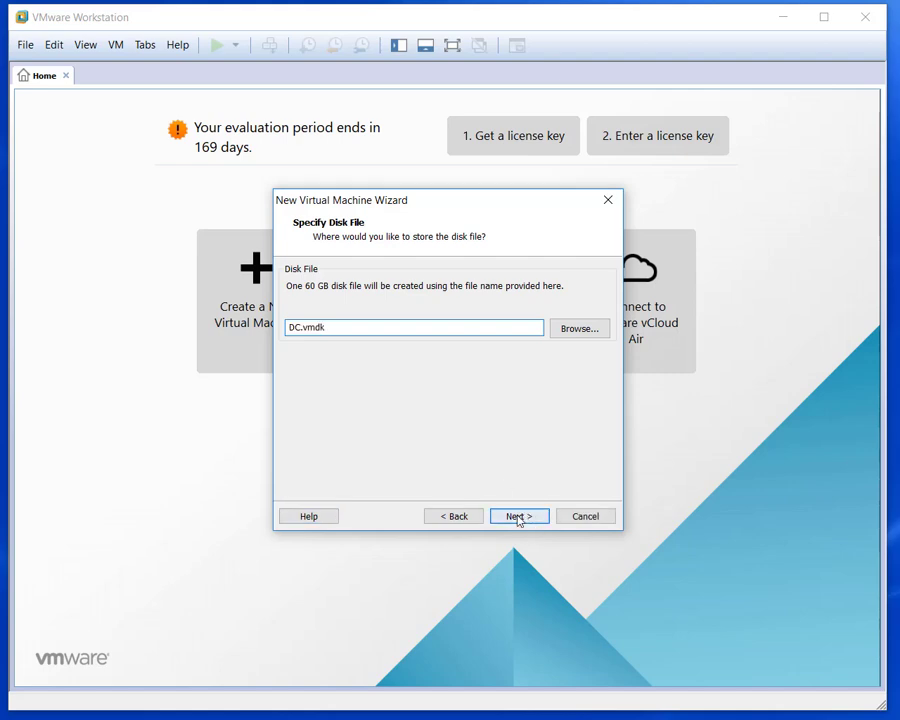
pyautogui.click(519, 516)
pyautogui.click(366, 443)
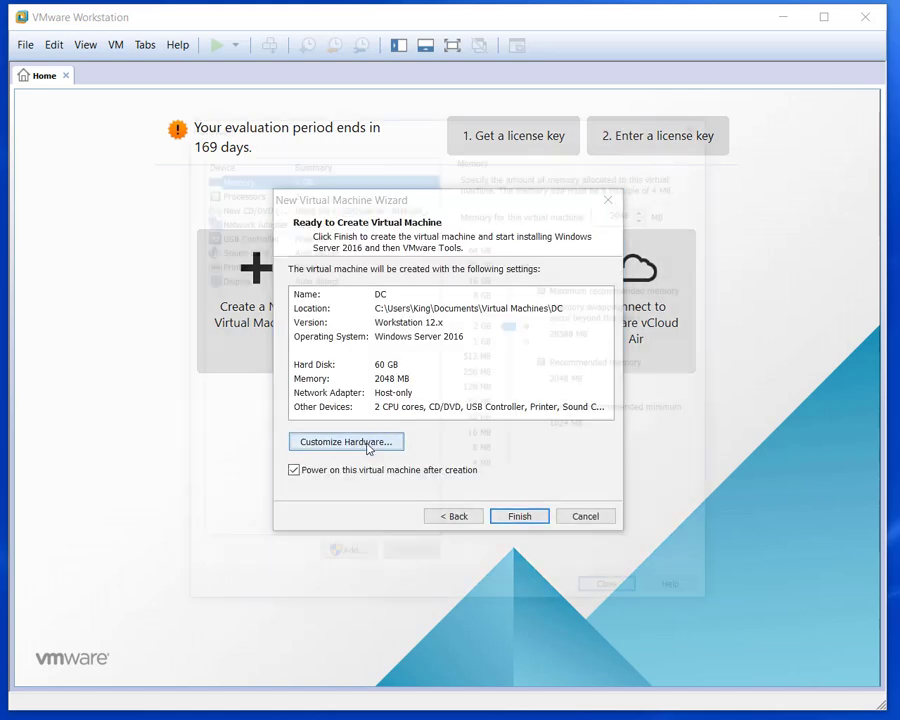
# Connect the network adapter to custom VMnet5 (Host-only) and finish creating the DC machine.
pyautogui.click(245, 220)
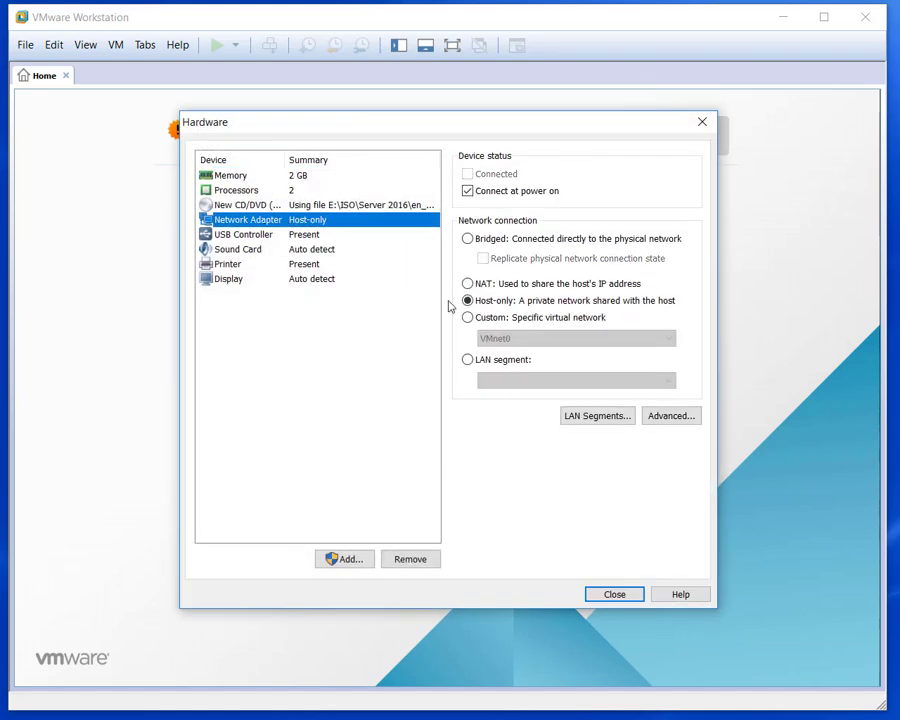
pyautogui.click(467, 317)
pyautogui.click(520, 338)
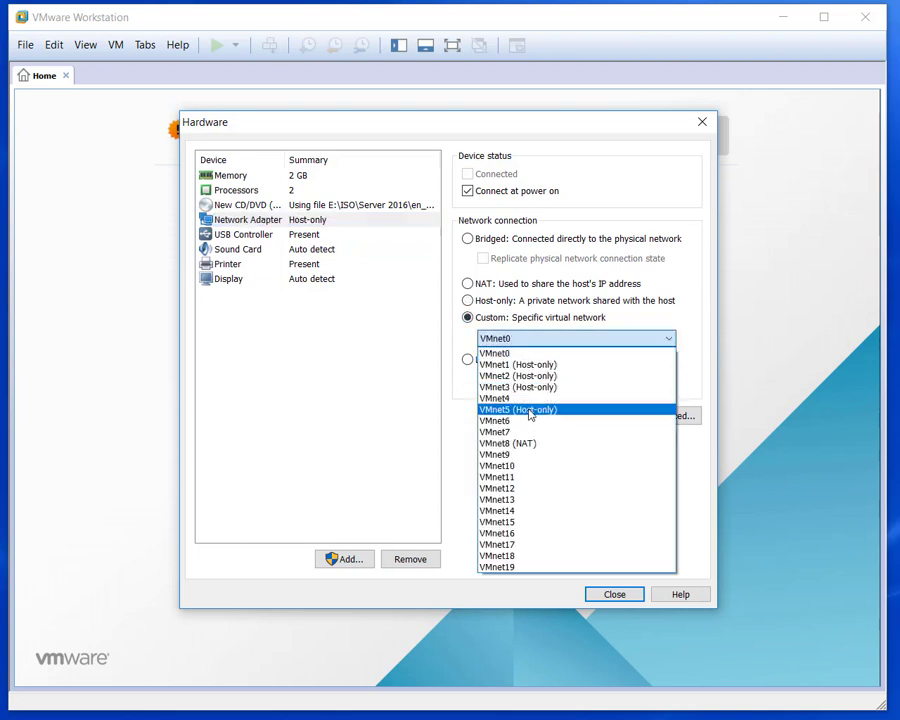
pyautogui.click(529, 410)
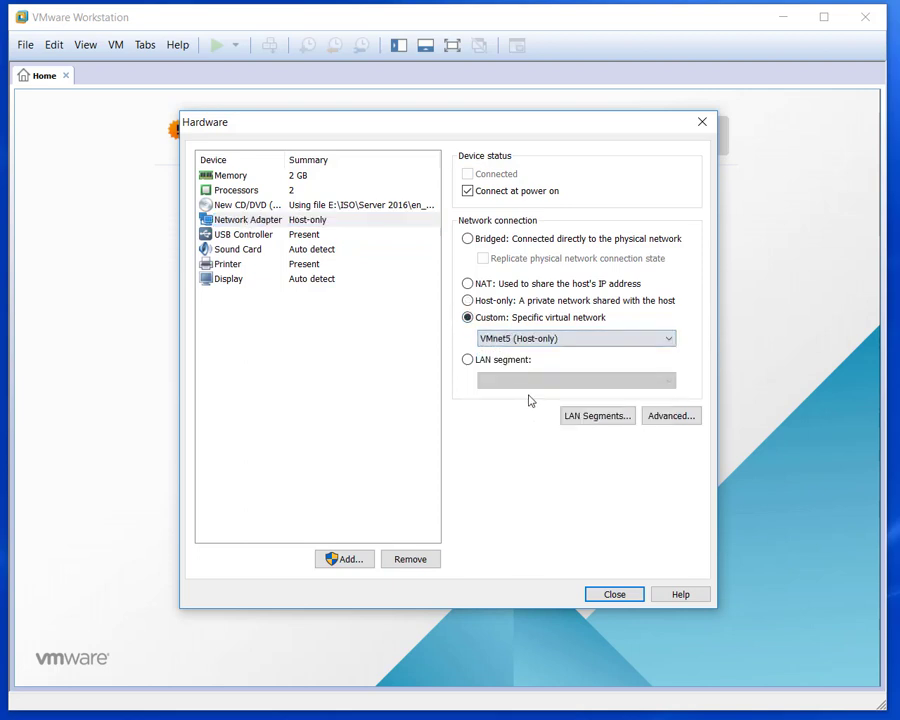
pyautogui.click(616, 594)
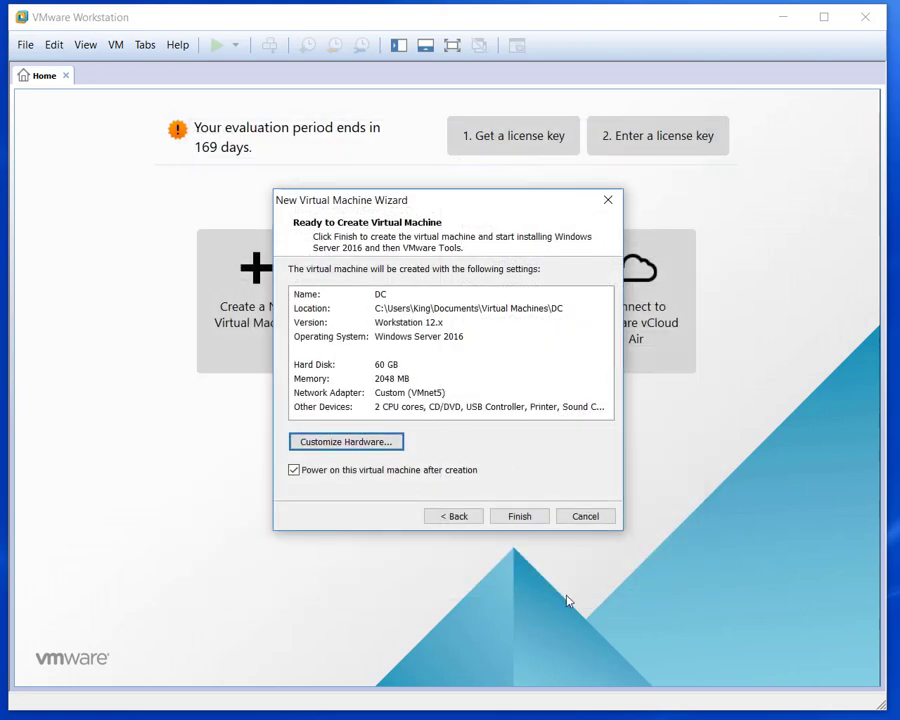
pyautogui.click(59, 48)
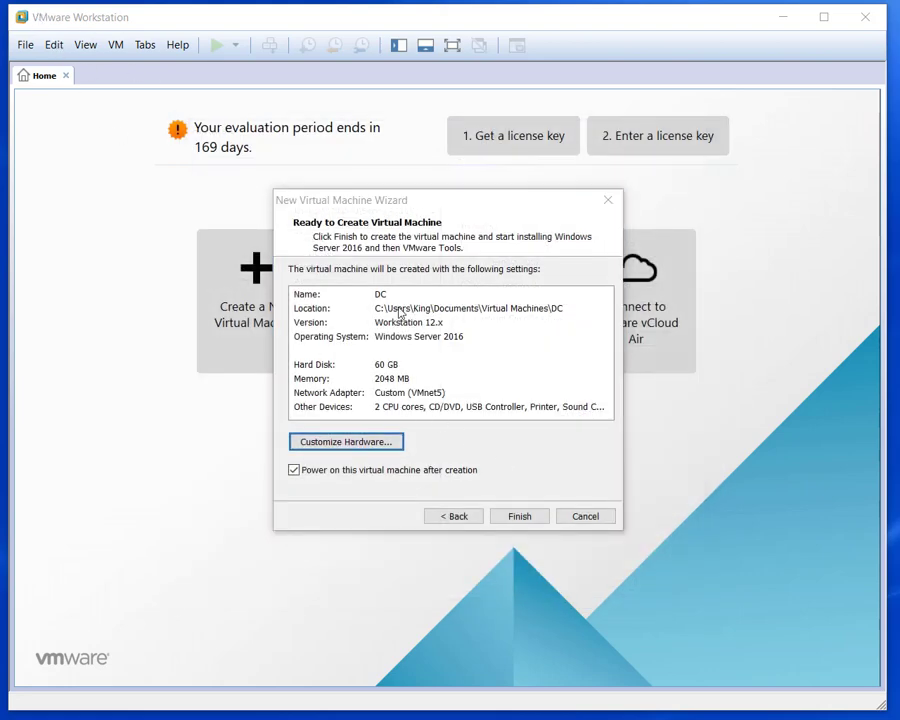
pyautogui.click(530, 518)
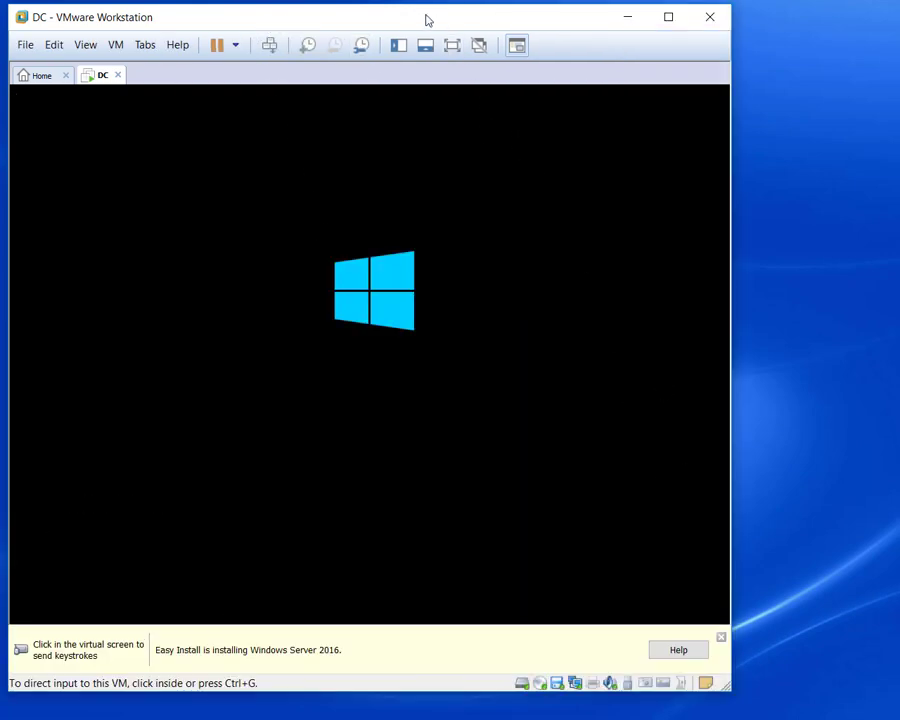
pyautogui.moveTo(420, 24); pyautogui.dragTo(491, 23)
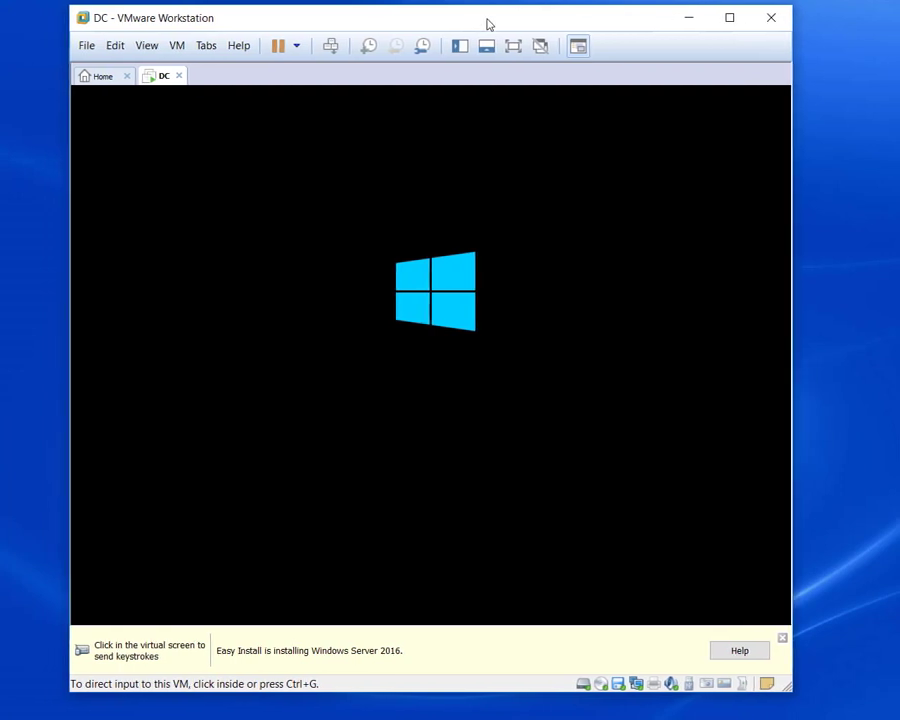
pyautogui.click(117, 45)
pyautogui.click(164, 128)
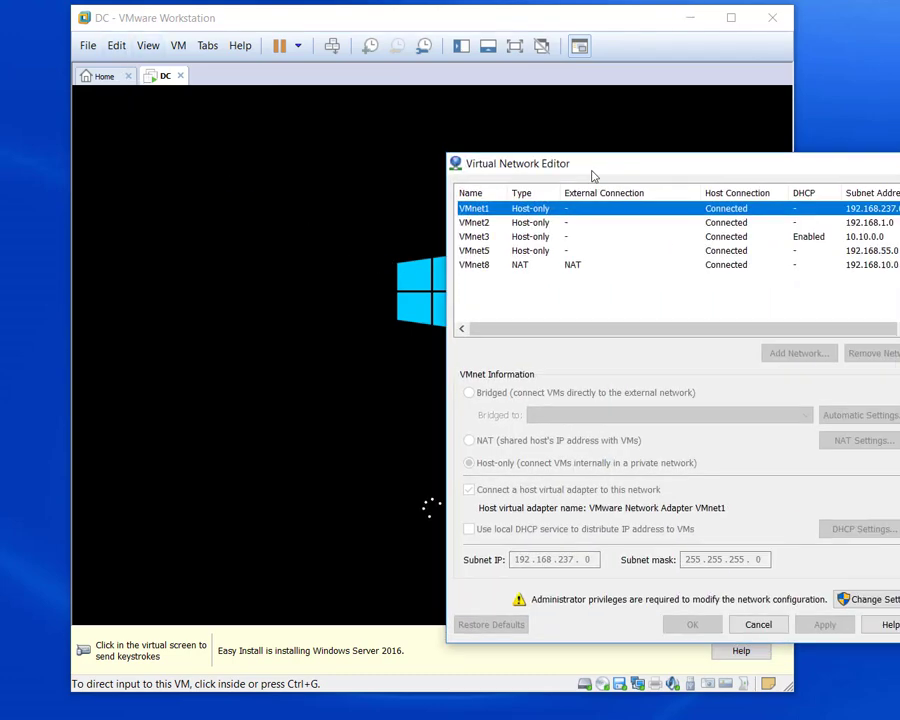
pyautogui.moveTo(590, 174); pyautogui.dragTo(366, 108)
pyautogui.click(281, 191)
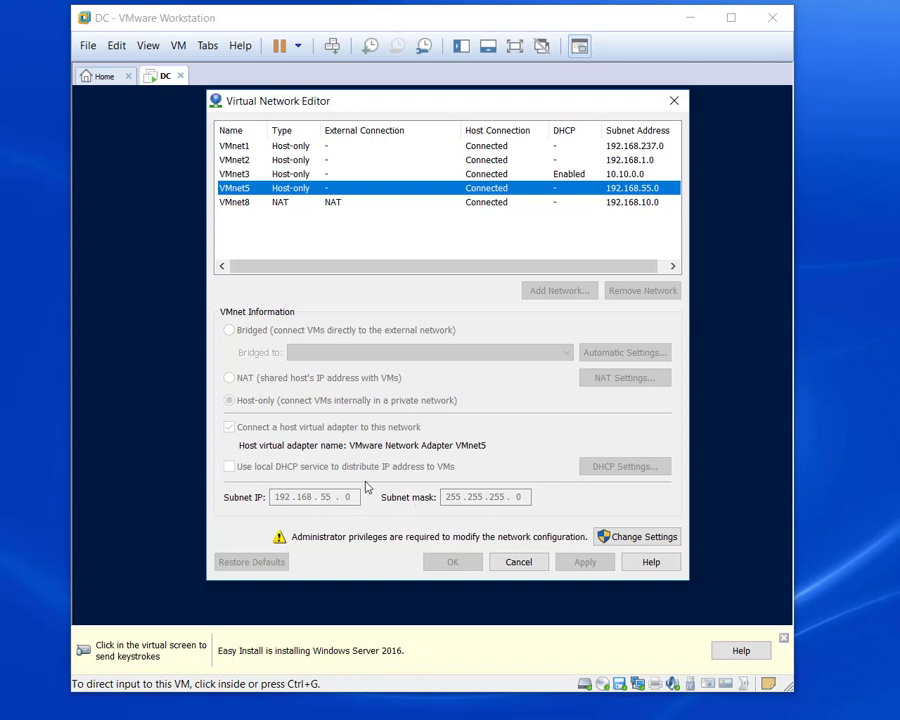
pyautogui.click(519, 564)
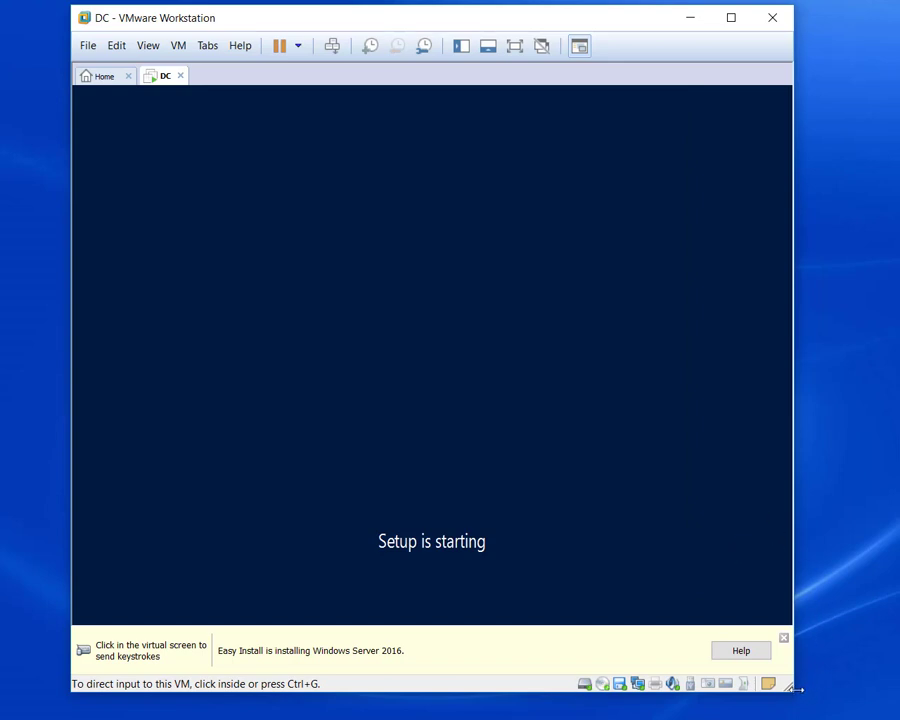
# Choose Windows Server 2016 Datacenter (Desktop Experience) in Windows Setup and start installing it.
pyautogui.moveTo(792, 690); pyautogui.dragTo(870, 702)
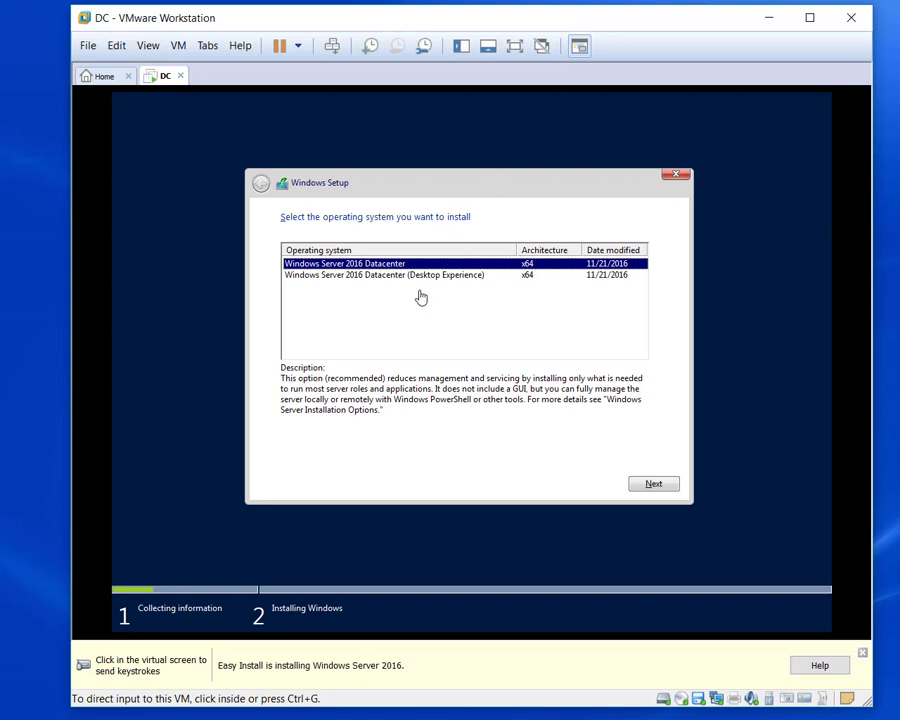
pyautogui.click(424, 281)
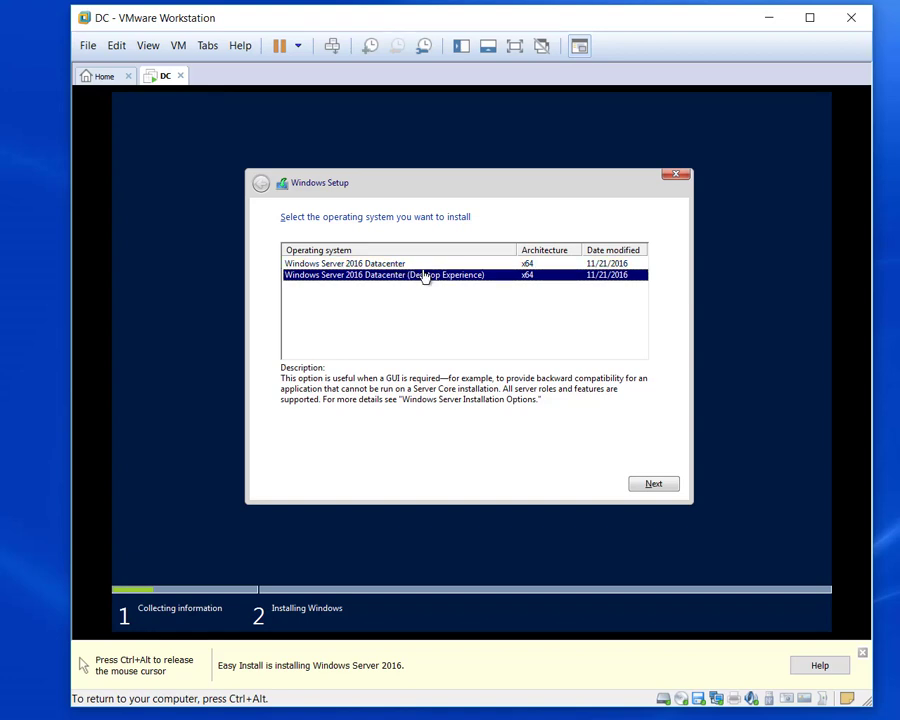
pyautogui.click(655, 485)
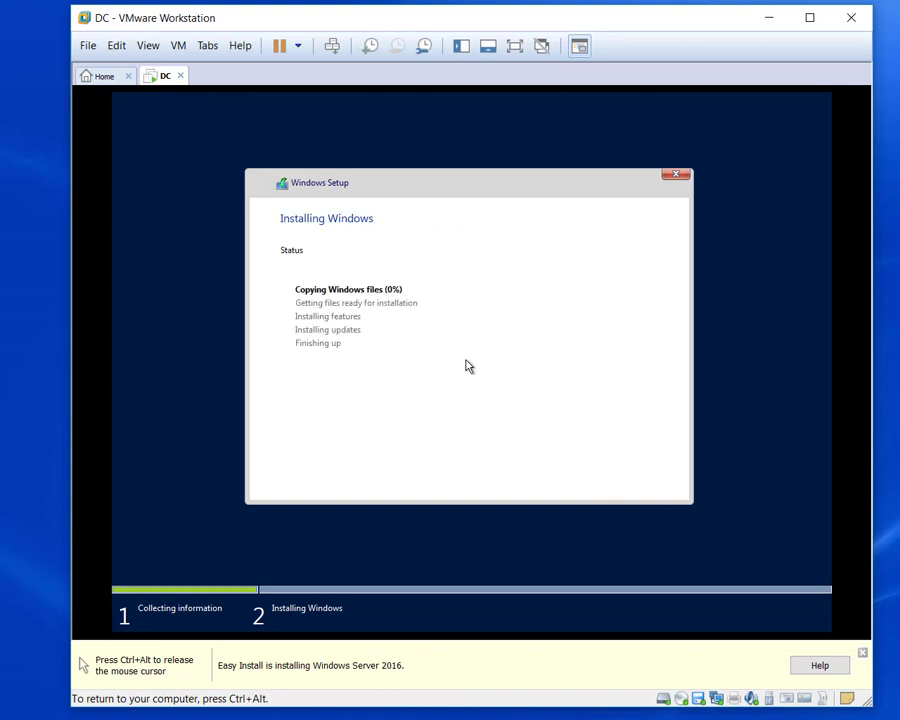
# Wait out the Windows Server install, moving input between host and guest, and close the Easy Install bar.
pyautogui.hotkey('ctrl', 'alt')
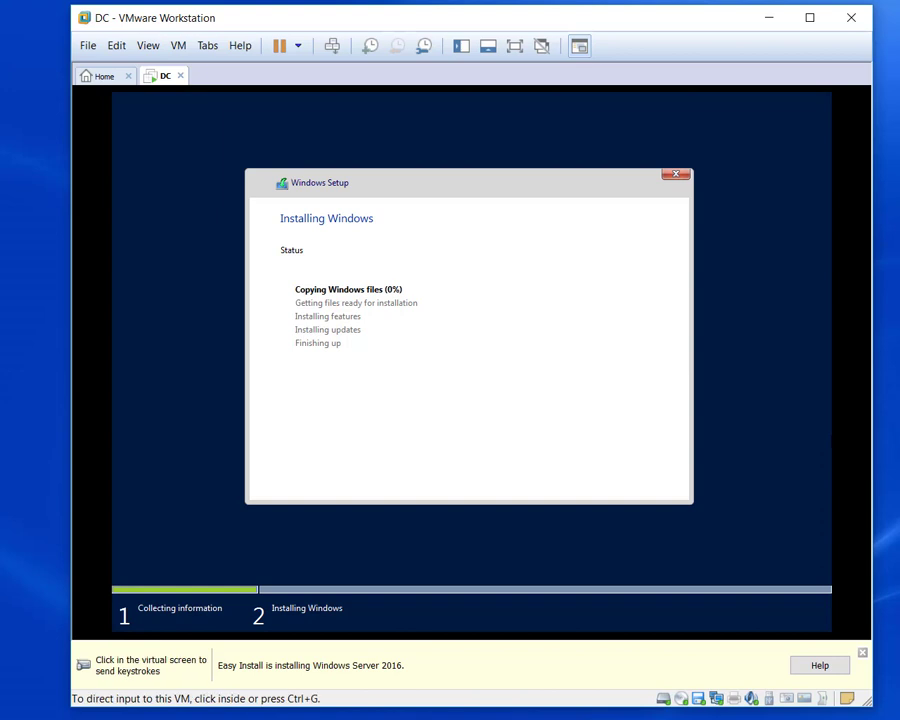
pyautogui.click(420, 360)
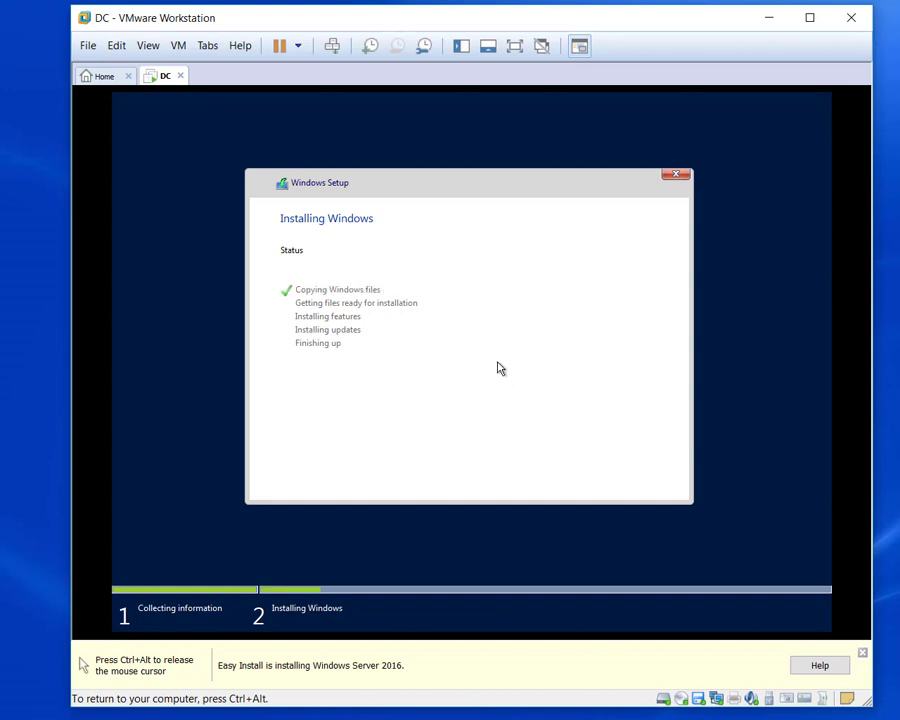
pyautogui.hotkey('ctrl', 'alt')
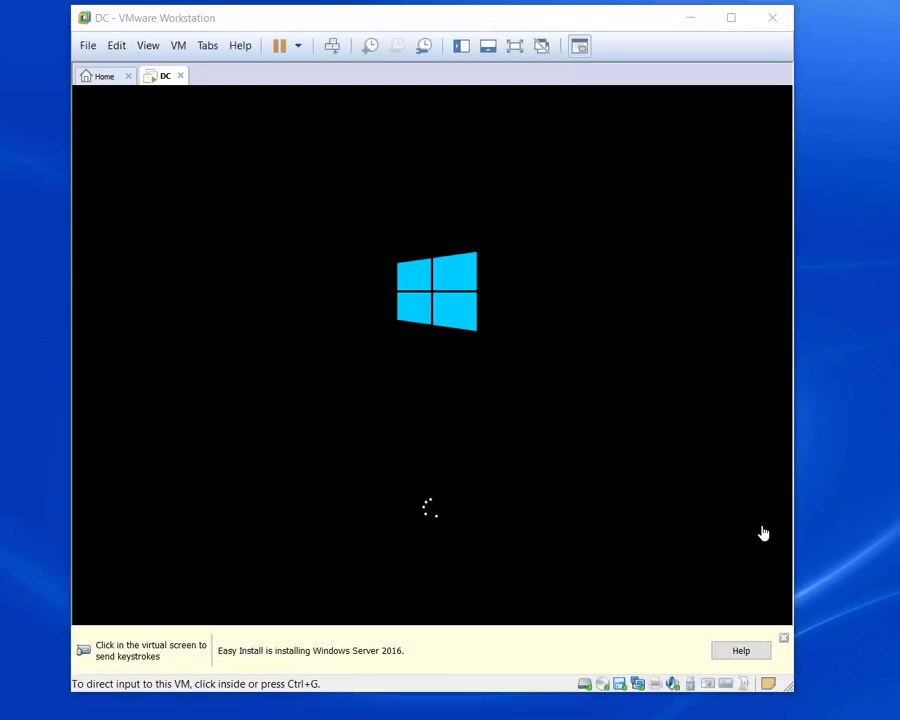
pyautogui.click(783, 637)
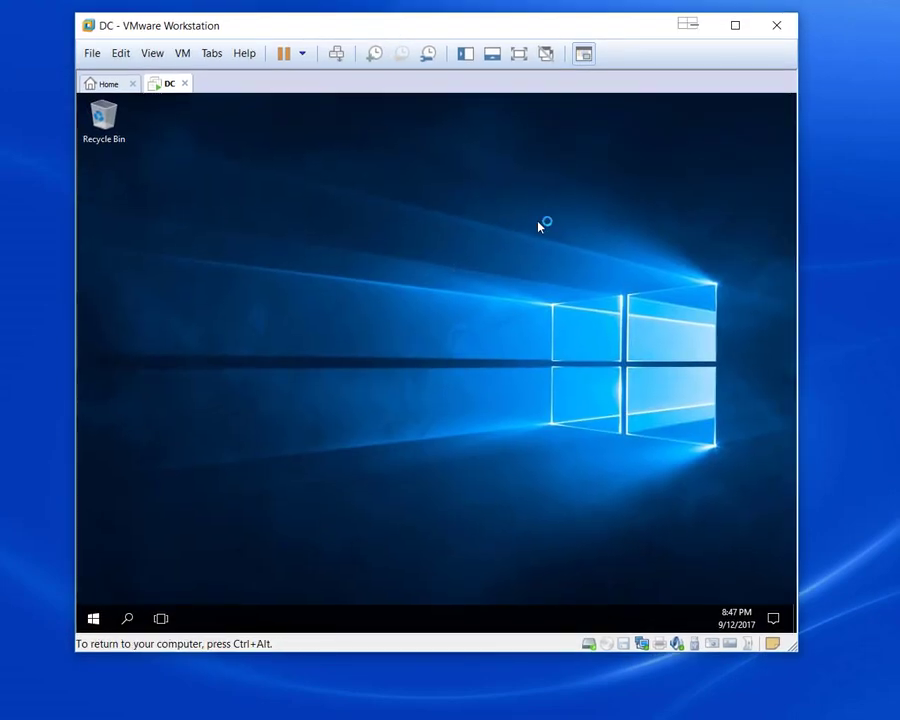
# Resize the VMware window larger on both corners and click into the DC guest to focus it.
pyautogui.moveTo(793, 650); pyautogui.dragTo(876, 703)
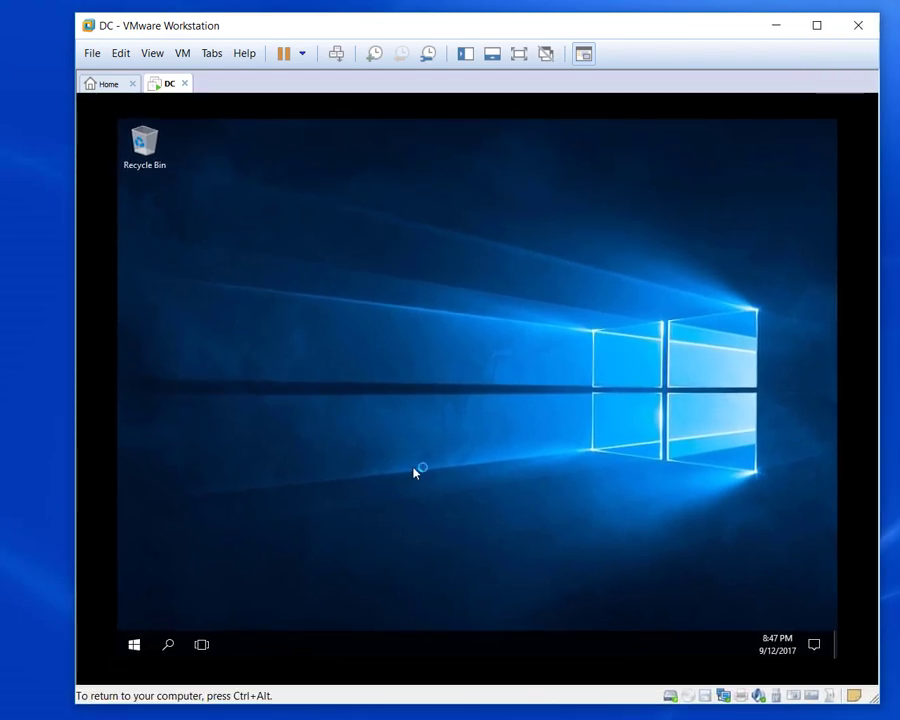
pyautogui.moveTo(62, 17); pyautogui.dragTo(30, 6)
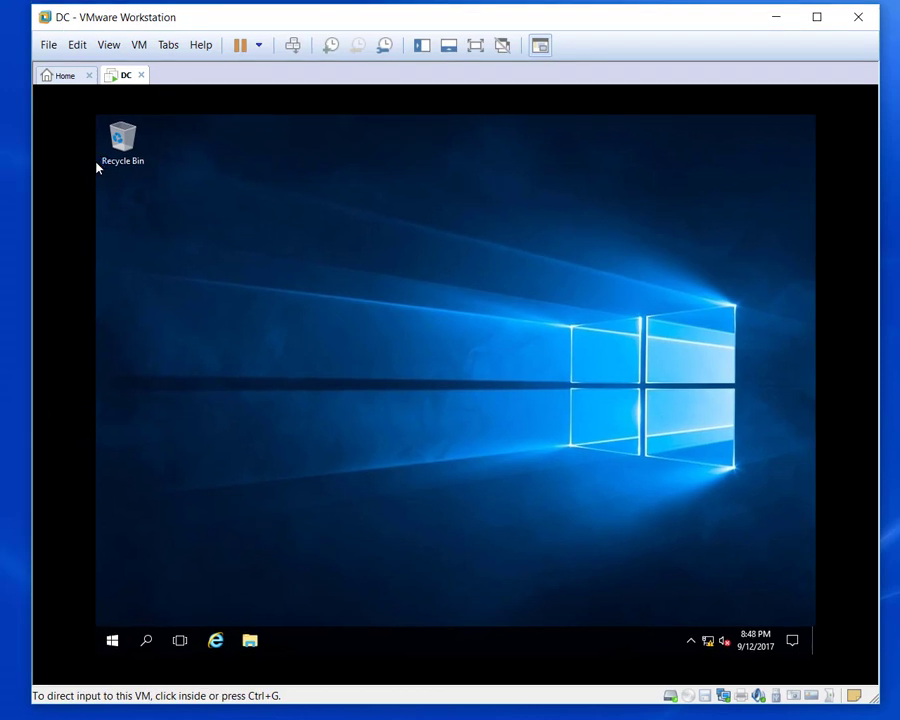
pyautogui.click(97, 168)
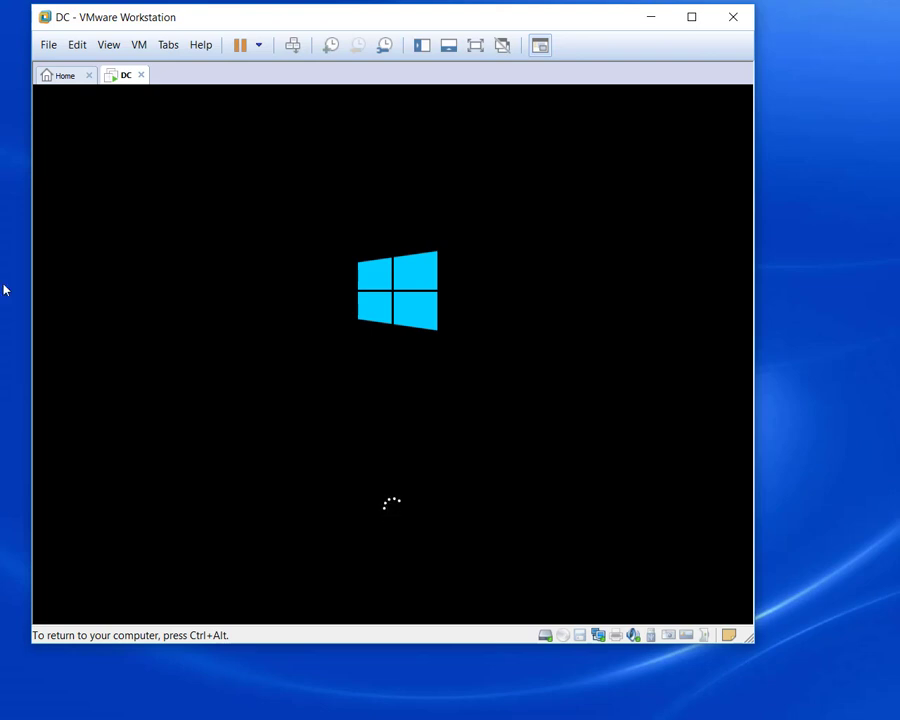
# Release input with Ctrl+Alt while DC reboots to the admin sign-in screen.
pyautogui.hotkey('ctrl', 'alt')
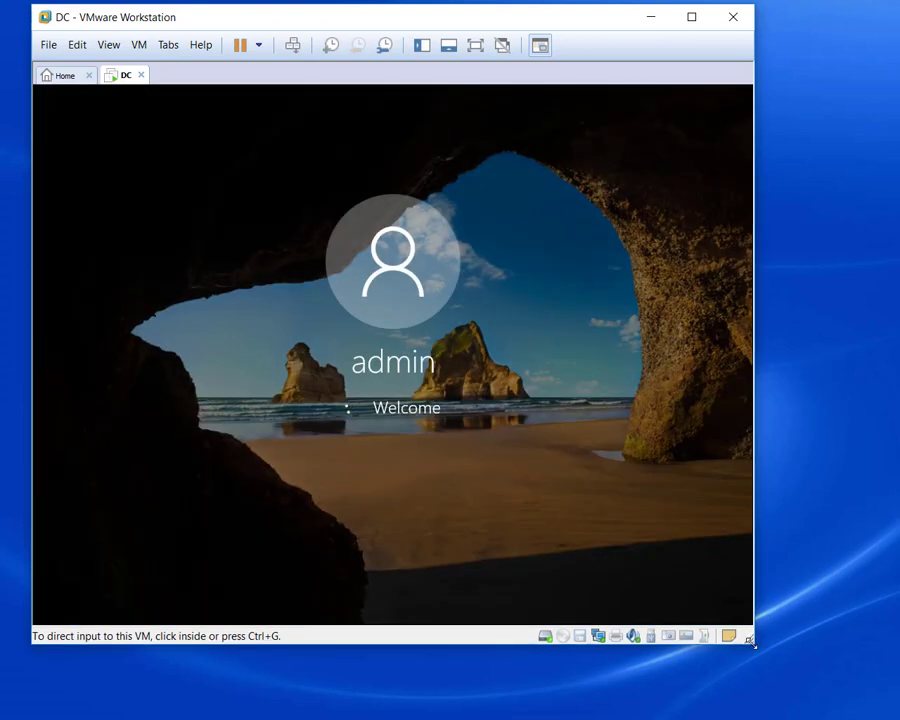
# Enlarge the window, return input to DC with Ctrl+G, and open Local Server in Server Manager.
pyautogui.moveTo(750, 636); pyautogui.dragTo(884, 707)
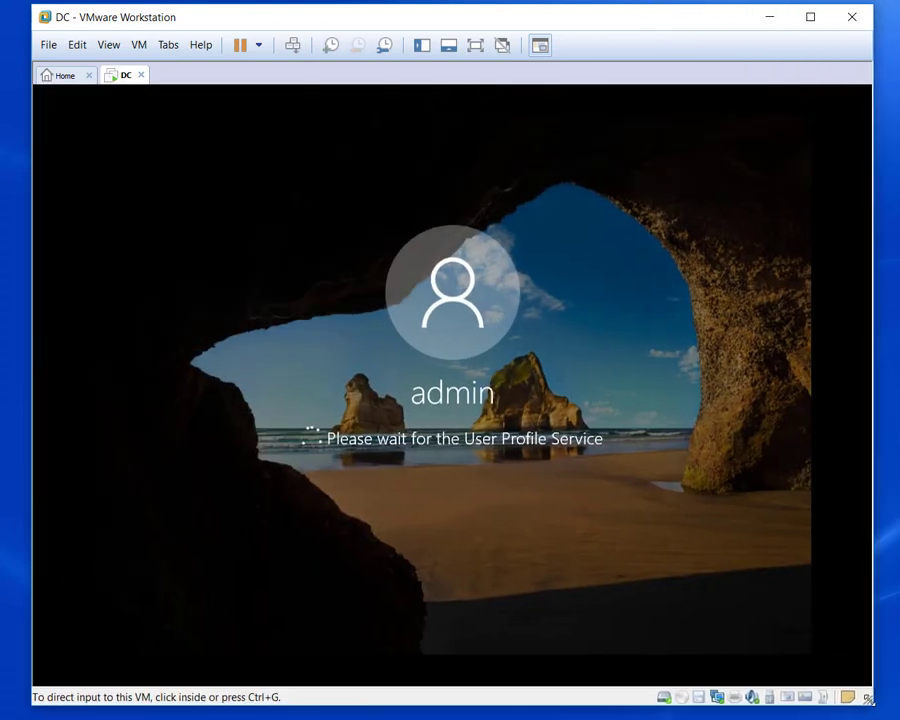
pyautogui.hotkey('ctrl', 'g')
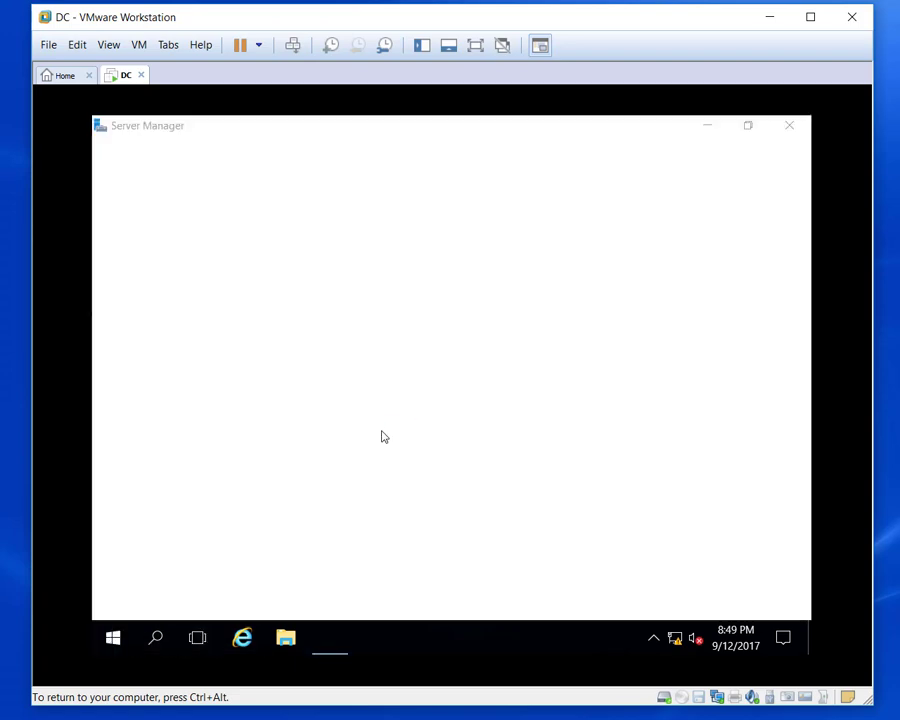
pyautogui.moveTo(675, 640)
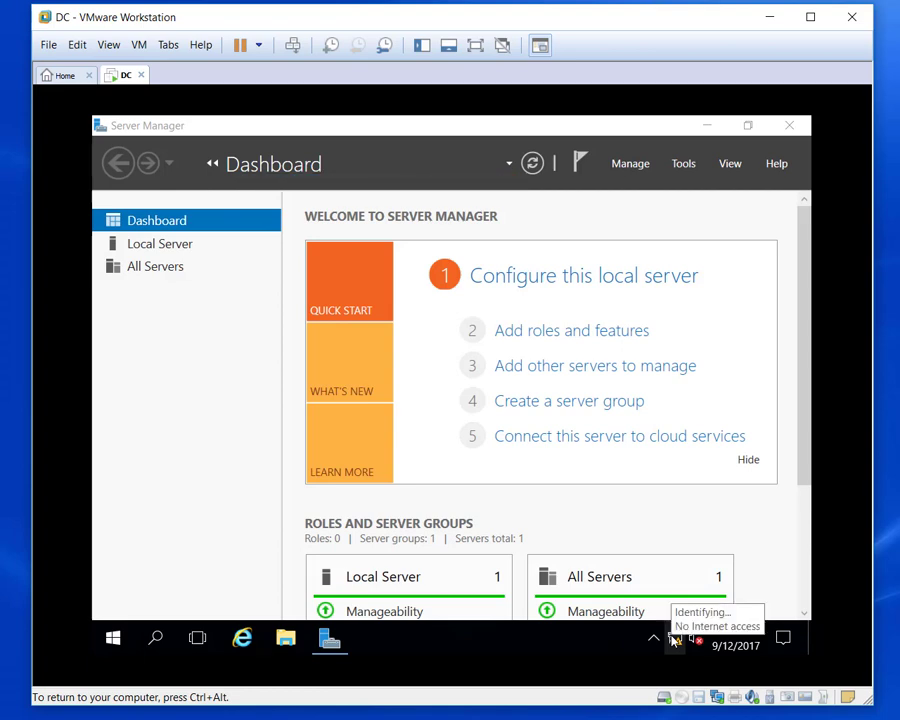
pyautogui.click(165, 248)
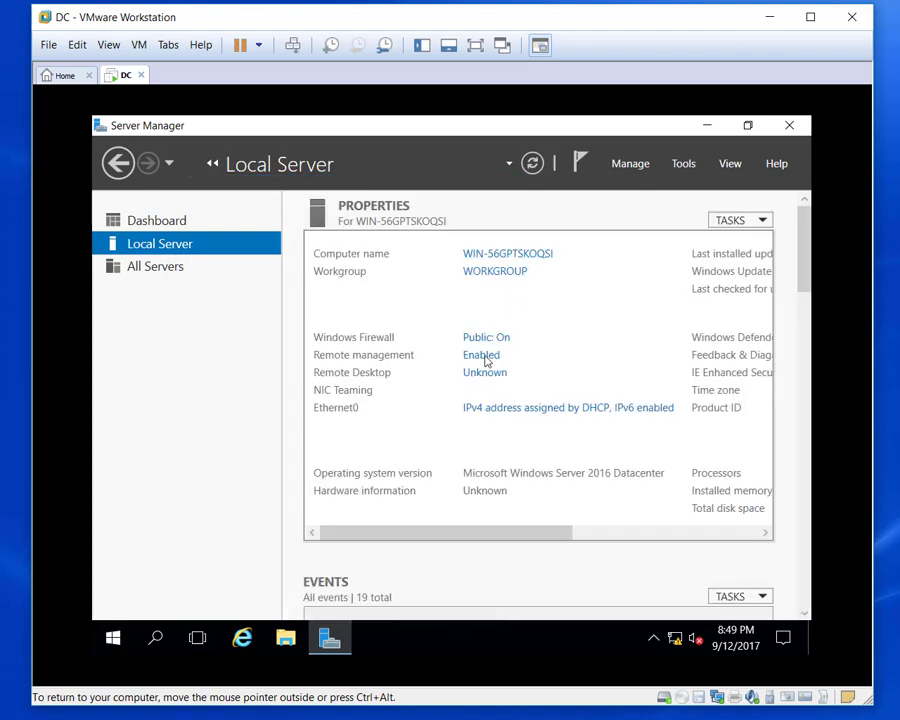
# Open Ethernet0's Network Connections, then check VMnet5's 192.168.55.0 subnet in the Virtual Network Editor and cancel.
pyautogui.click(512, 412)
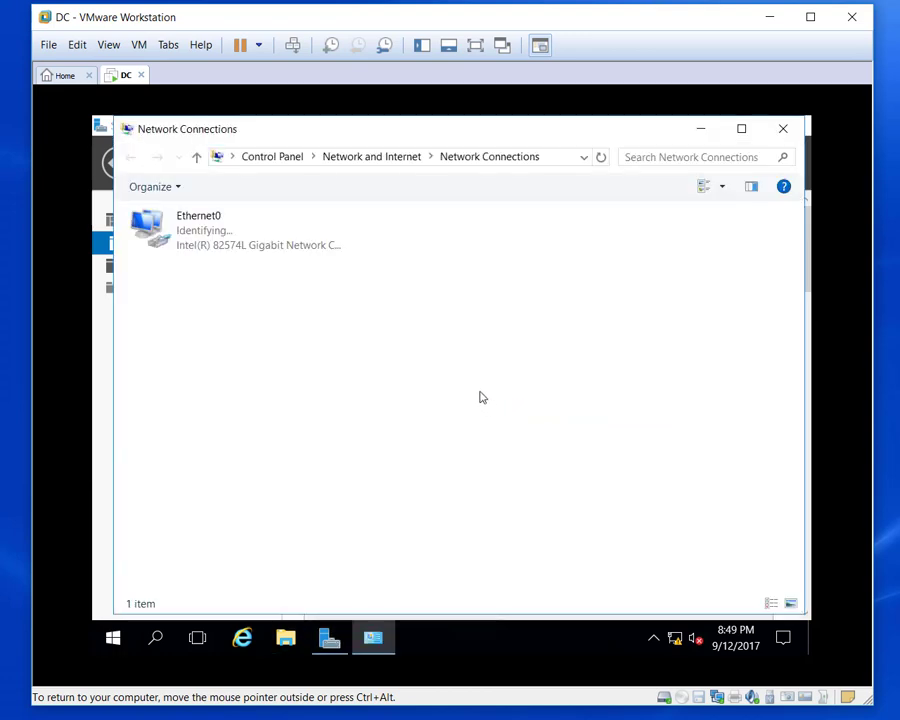
pyautogui.click(77, 46)
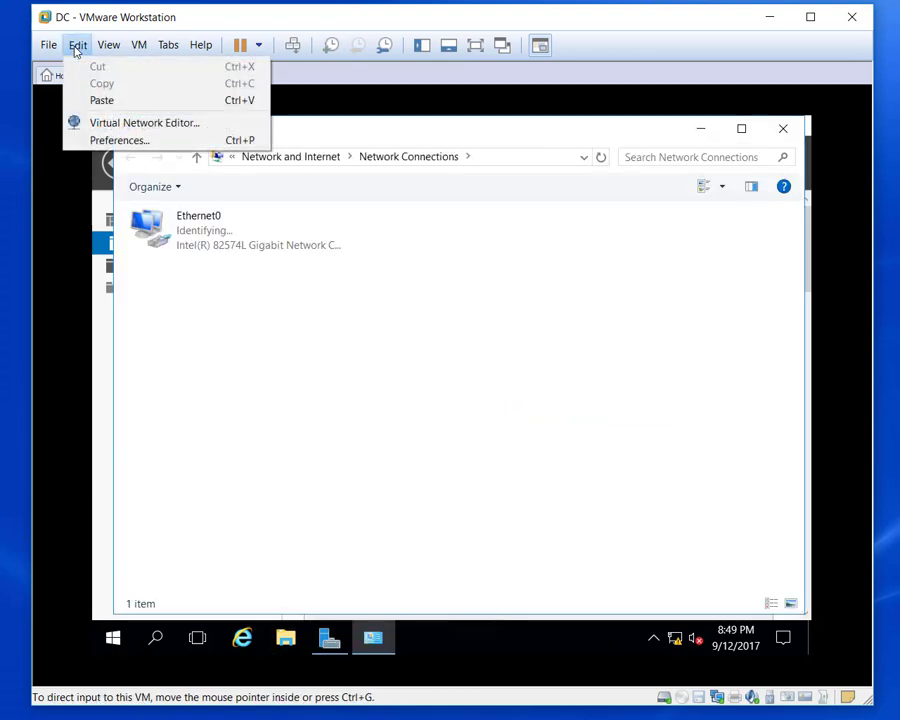
pyautogui.click(115, 127)
pyautogui.hotkey('ctrl', 'alt')
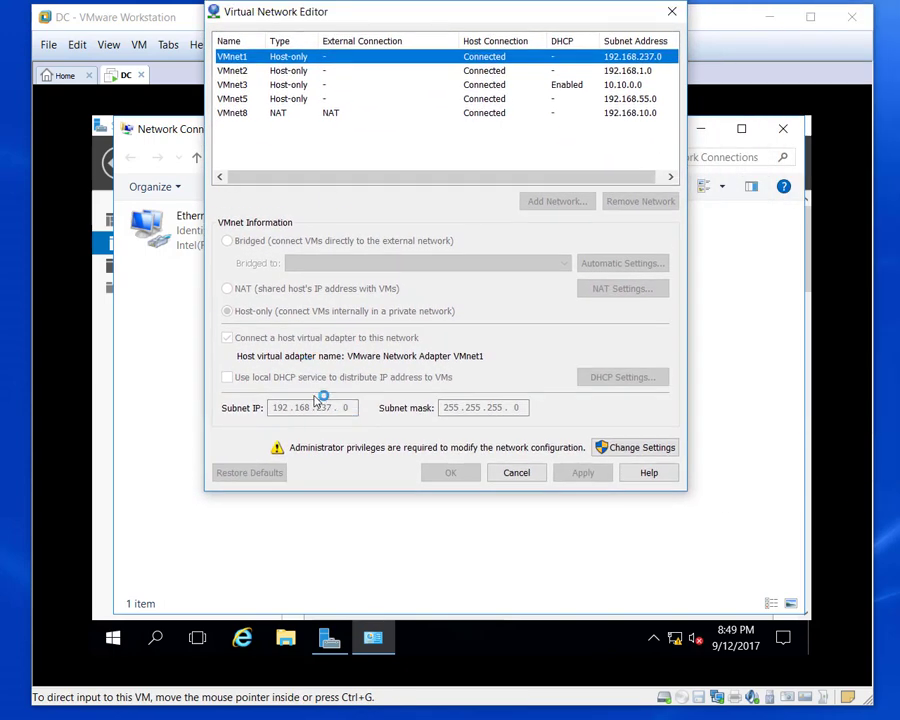
pyautogui.click(295, 99)
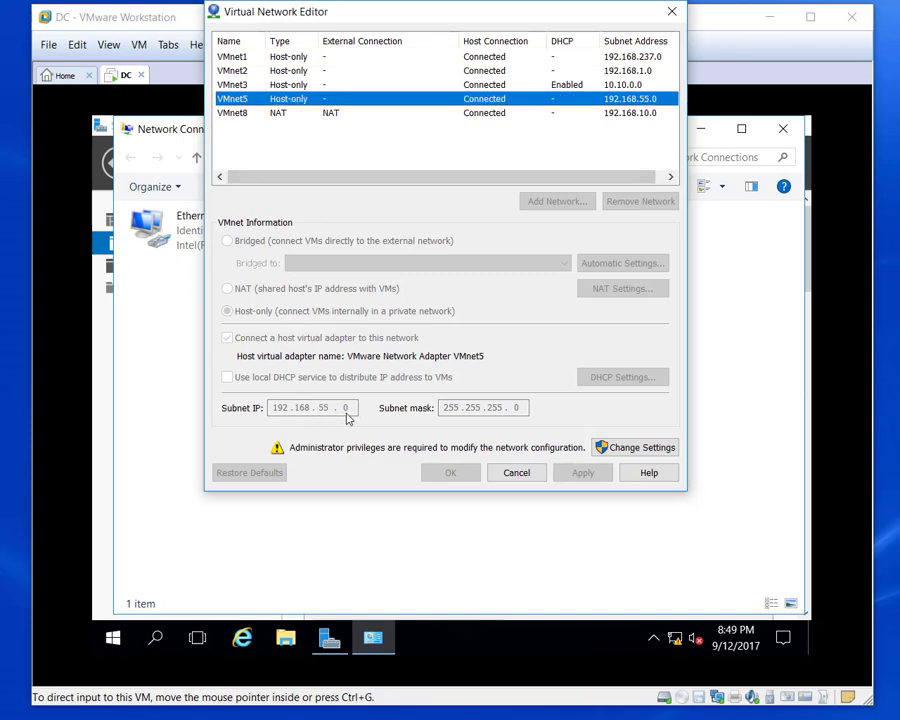
pyautogui.click(520, 474)
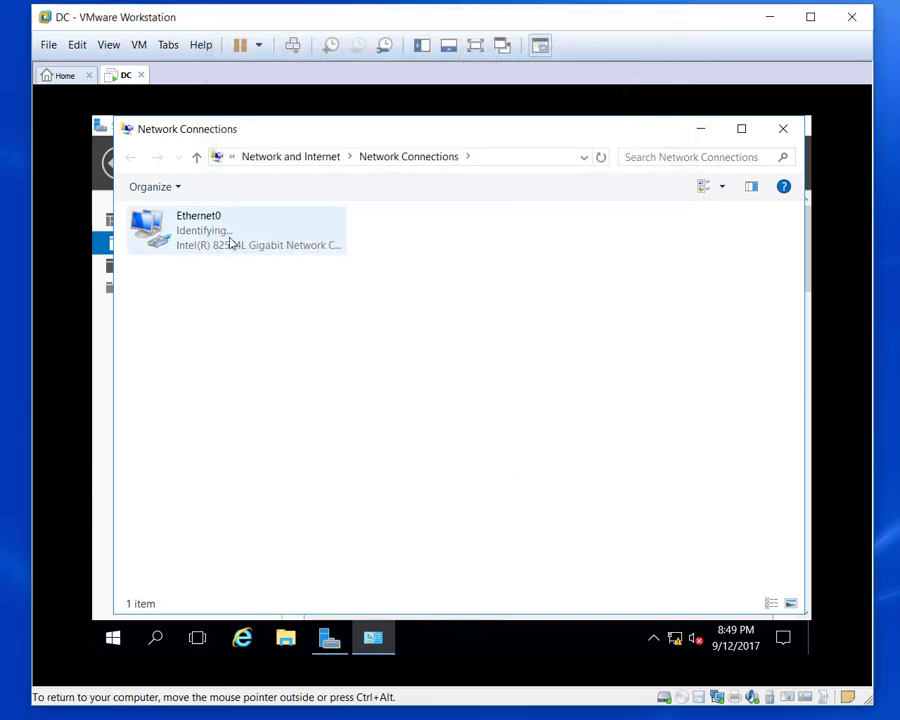
# In Ethernet0's IPv4 properties, set static IP 192.168.55.5, mask 255.255.255.0, DNS 192.168.55.5.
pyautogui.rightClick(222, 236)
pyautogui.click(309, 404)
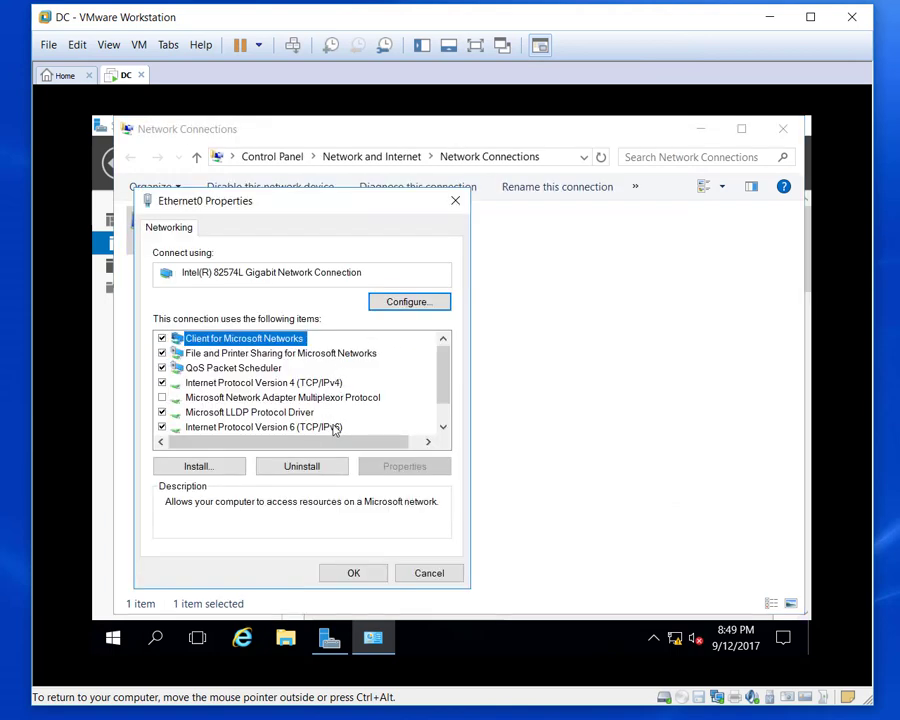
pyautogui.click(328, 383)
pyautogui.click(399, 467)
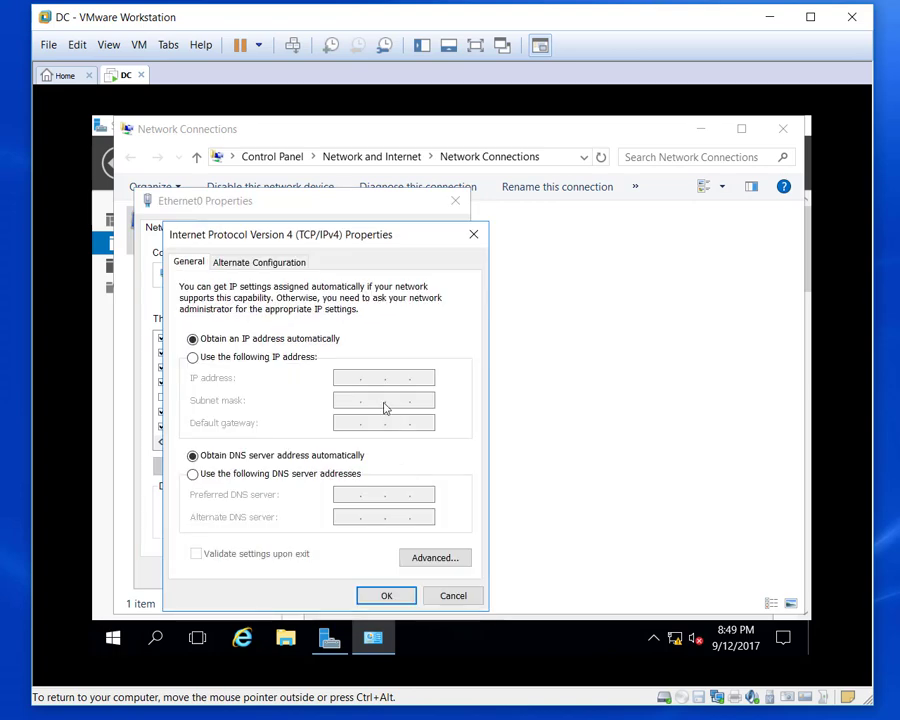
pyautogui.click(226, 362)
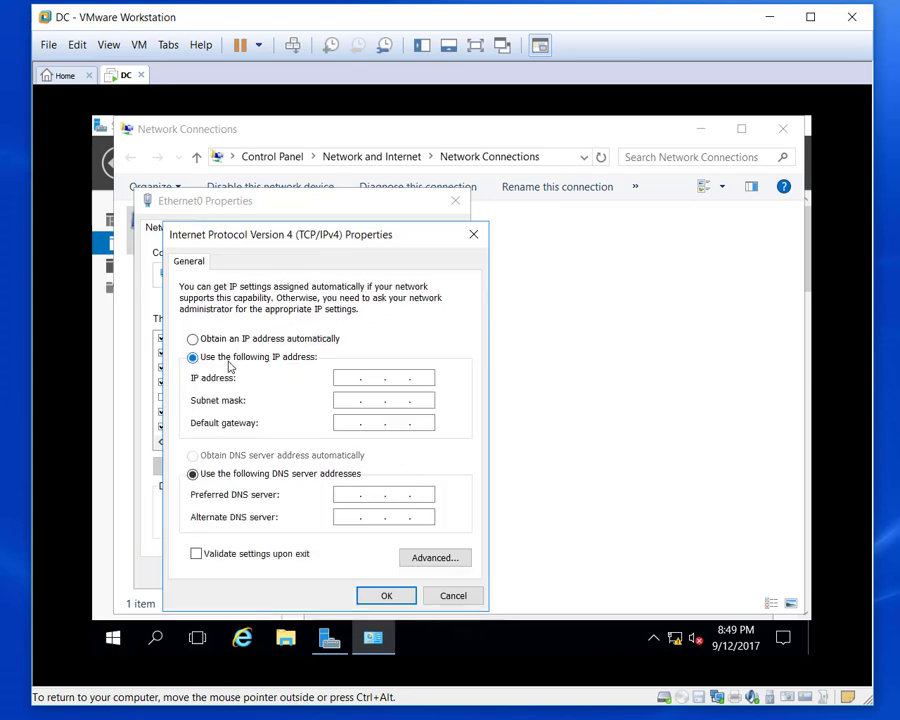
pyautogui.click(343, 378)
pyautogui.write('192 . 168 . 55 . 5')
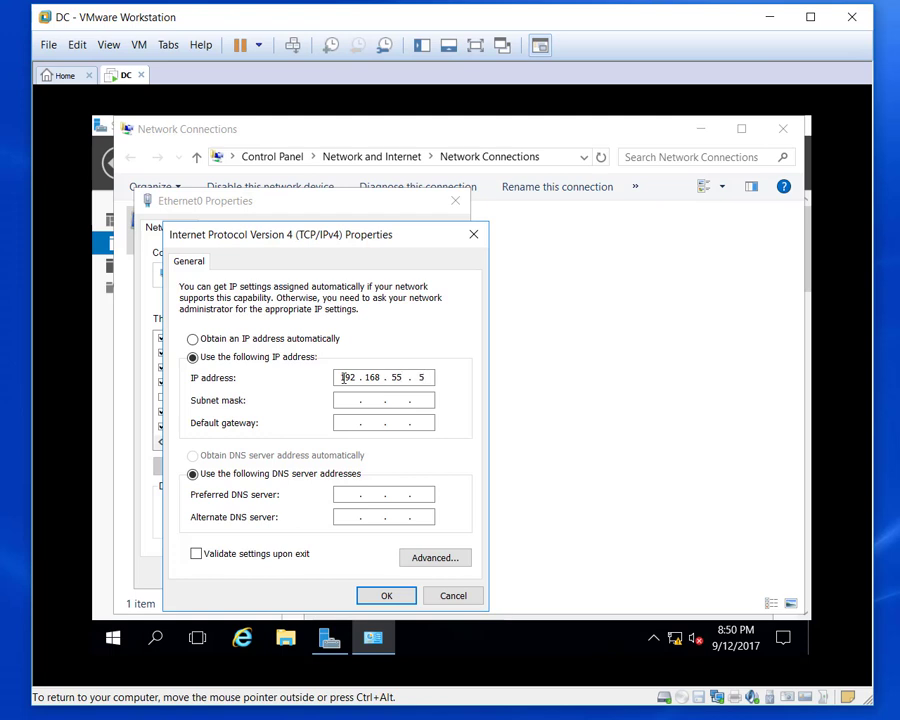
pyautogui.press('Tab')
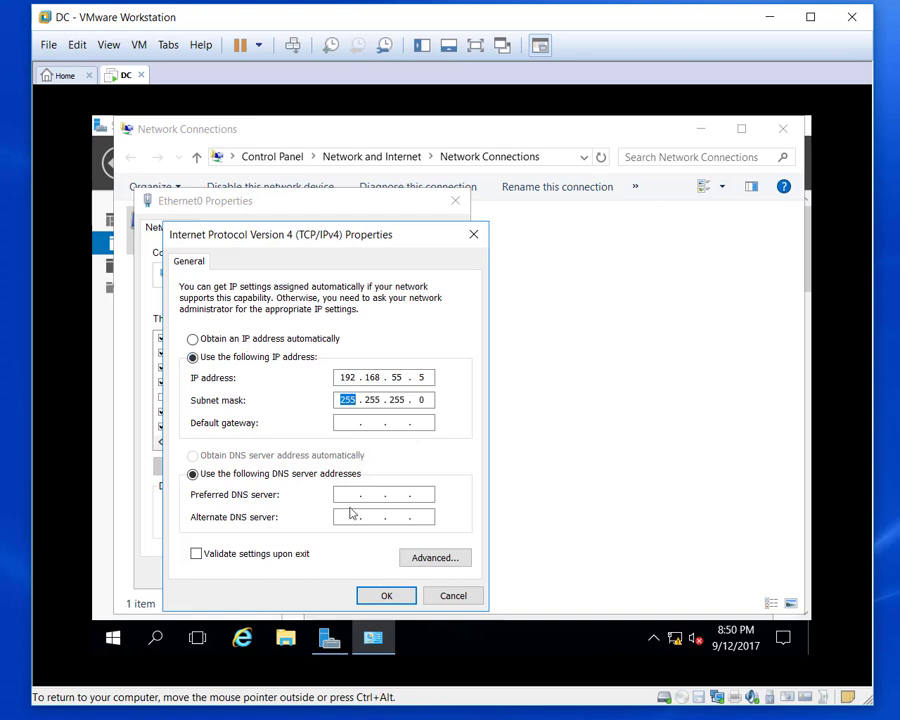
pyautogui.click(350, 494)
pyautogui.write('192 . 168 .')
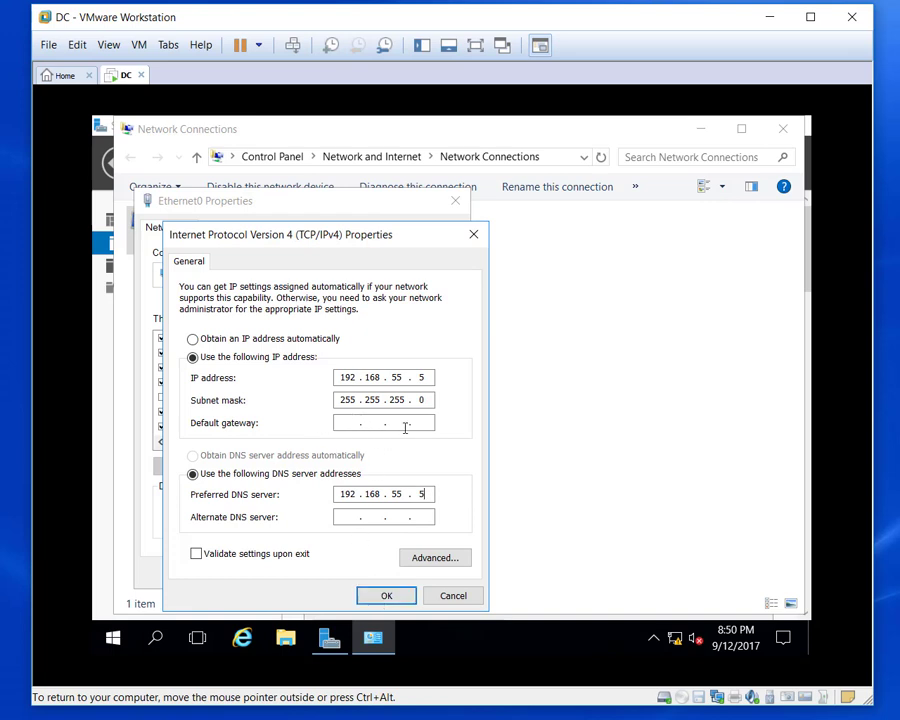
pyautogui.click(381, 597)
pyautogui.click(359, 576)
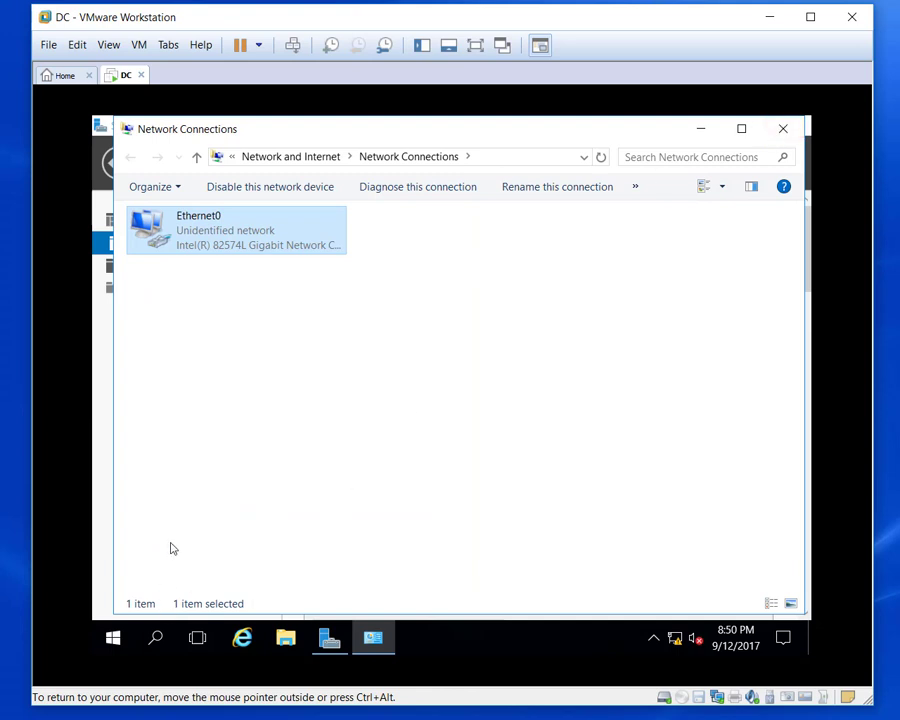
# Close Network Connections and rename the computer to DC in System Properties.
pyautogui.click(783, 131)
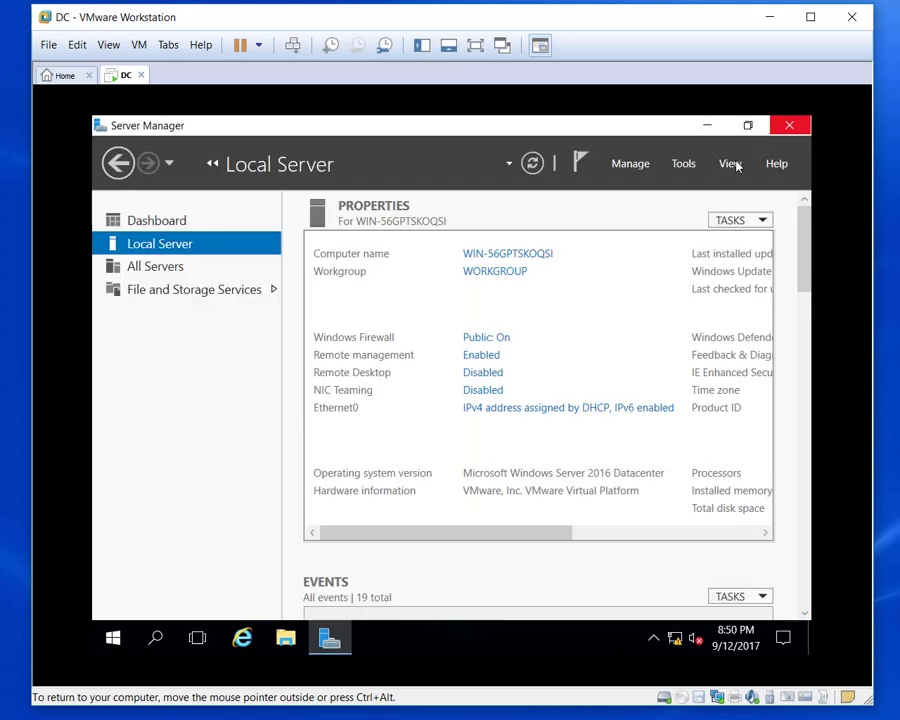
pyautogui.click(527, 256)
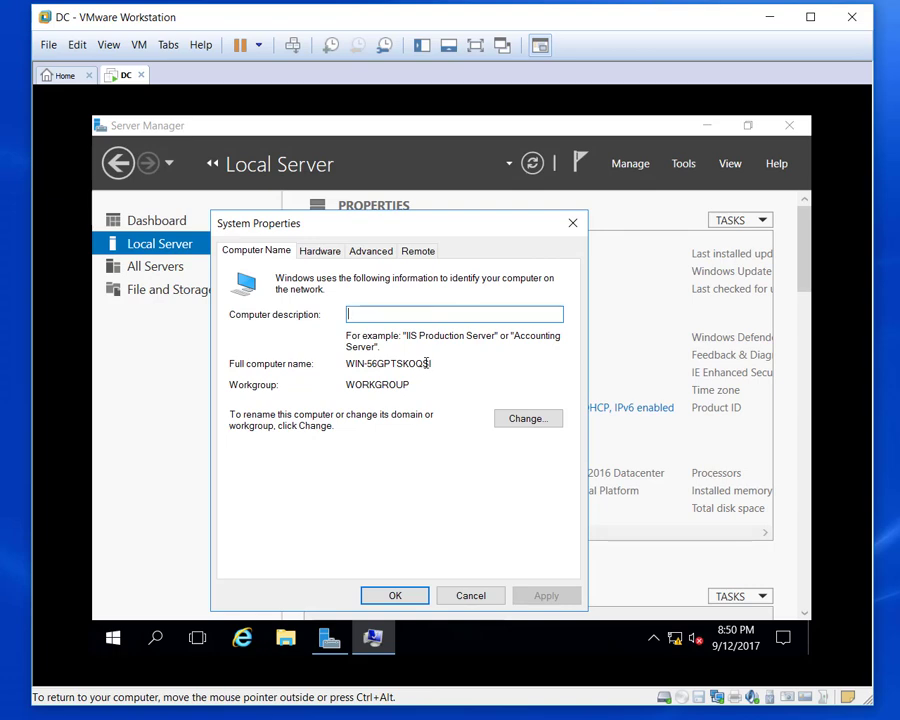
pyautogui.click(512, 421)
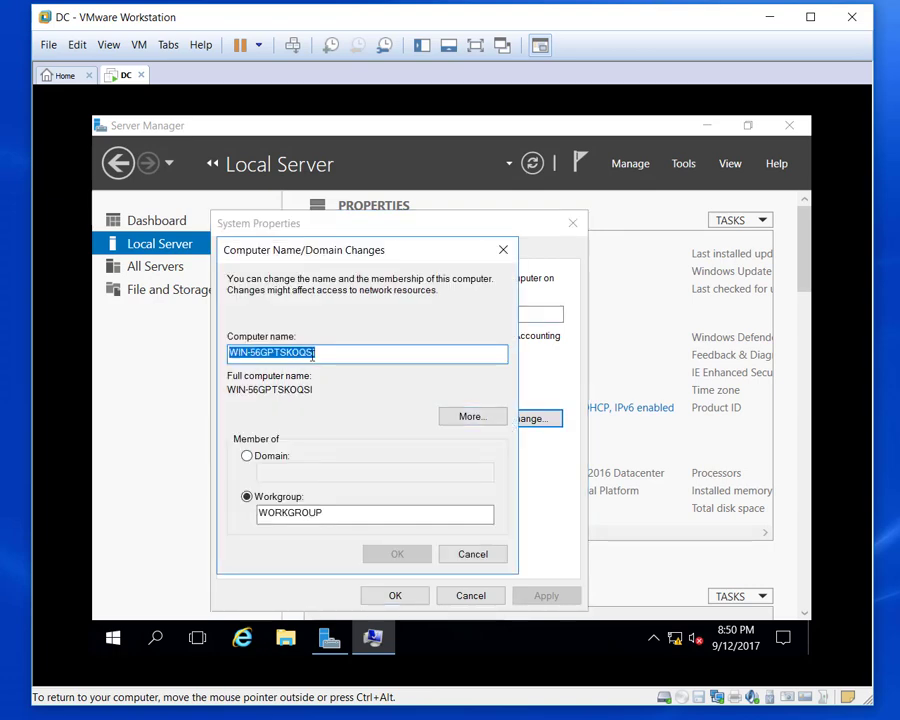
pyautogui.write('dc')
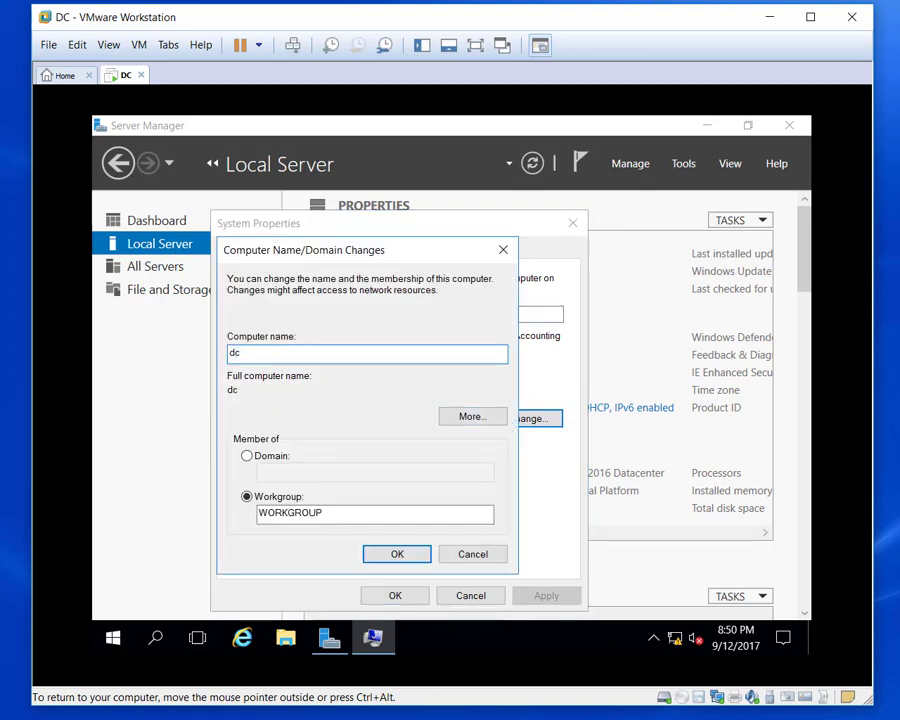
pyautogui.press('BackSpace')
pyautogui.press('BackSpace')
pyautogui.write('DC')
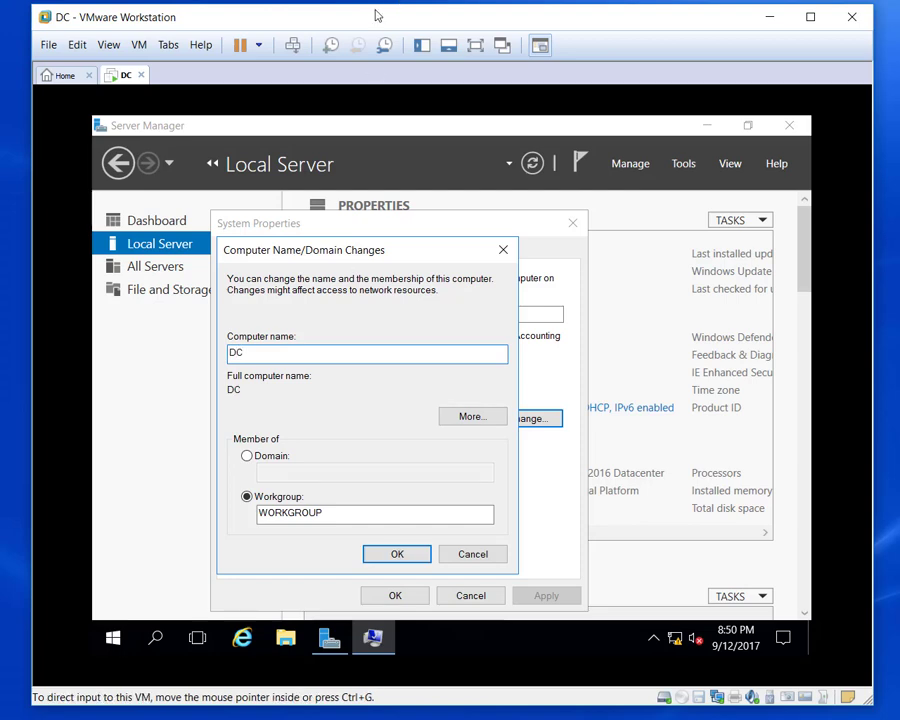
pyautogui.click(392, 554)
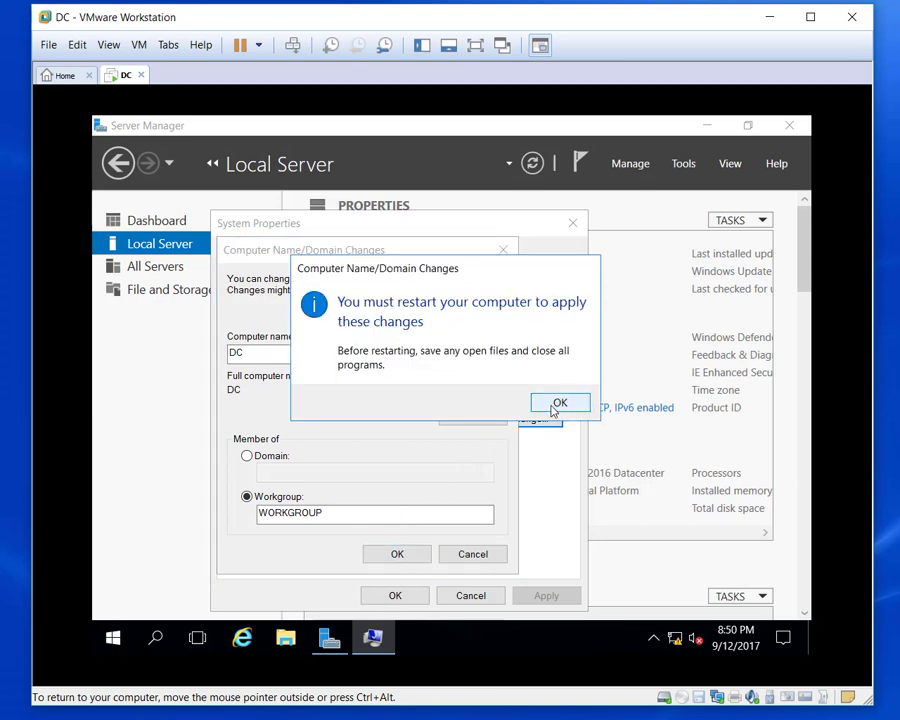
# Acknowledge the restart notice, close System Properties, and restart the server now.
pyautogui.click(556, 400)
pyautogui.click(412, 596)
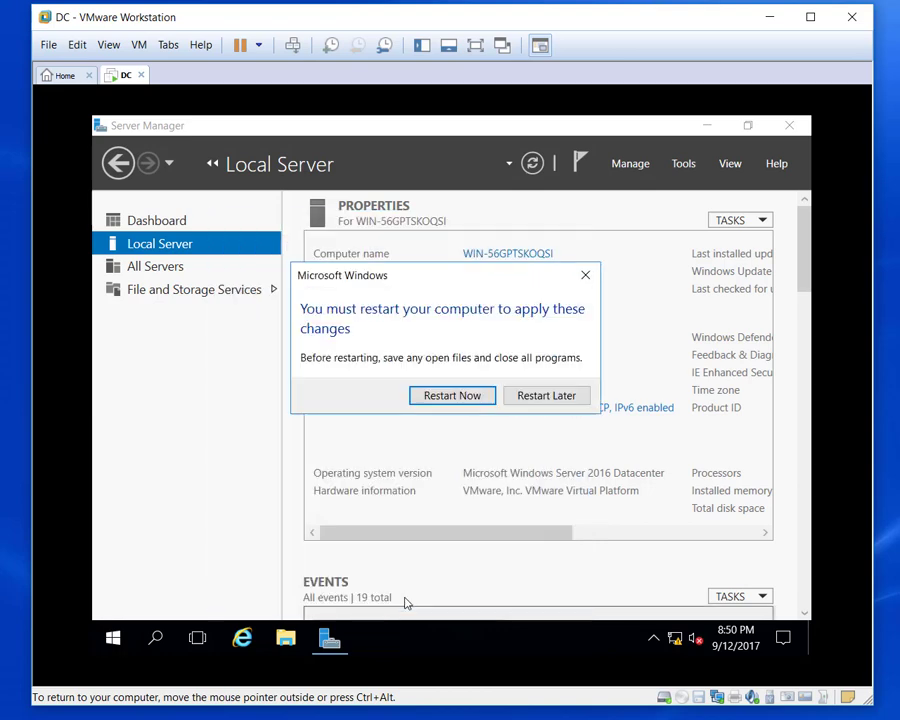
pyautogui.click(441, 398)
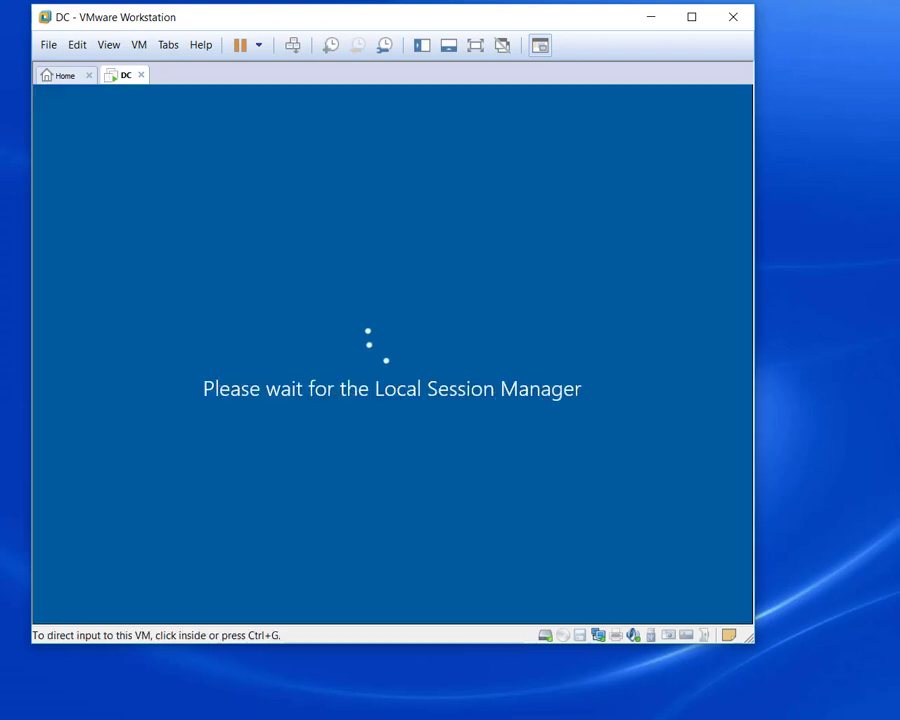
# Return input to the rebooted DC guest and enlarge the VMware window.
pyautogui.click(514, 421)
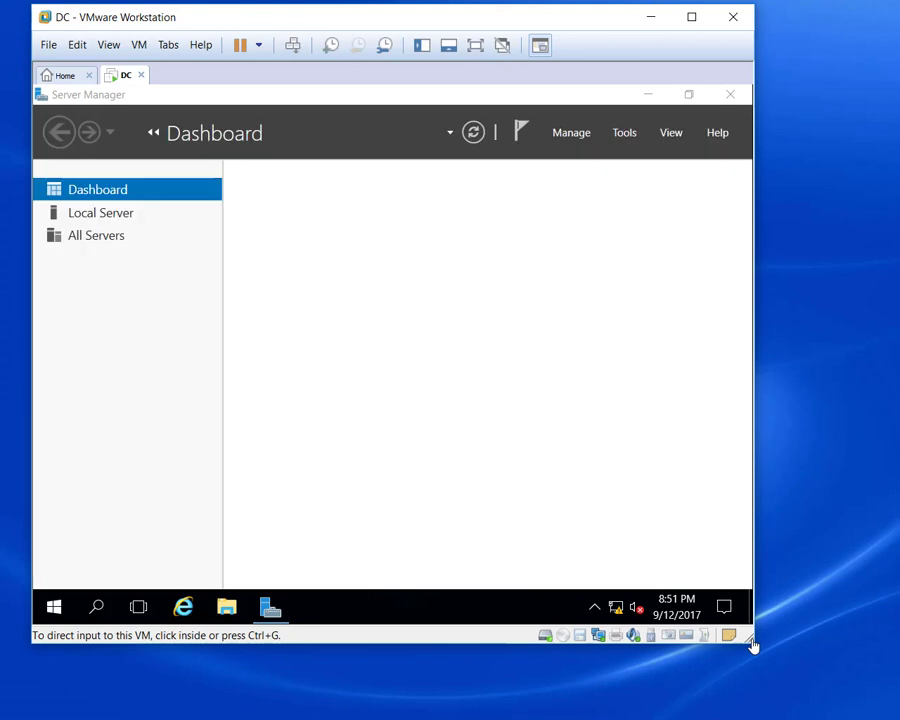
pyautogui.moveTo(755, 645); pyautogui.dragTo(883, 711)
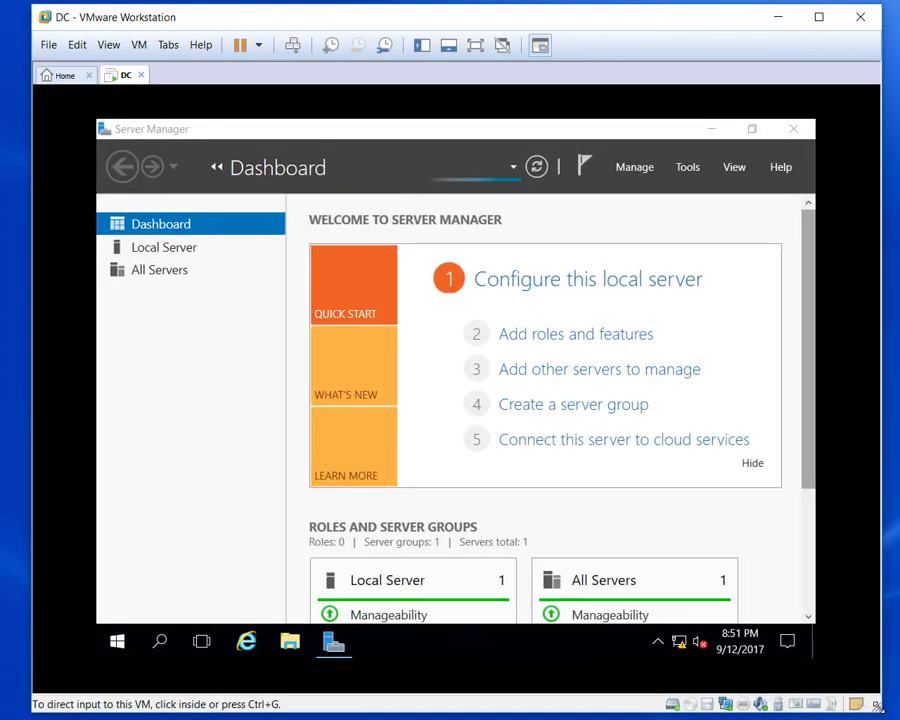
# Launch the Add Roles and Features wizard and advance to Server Roles with DC as destination.
pyautogui.click(470, 588)
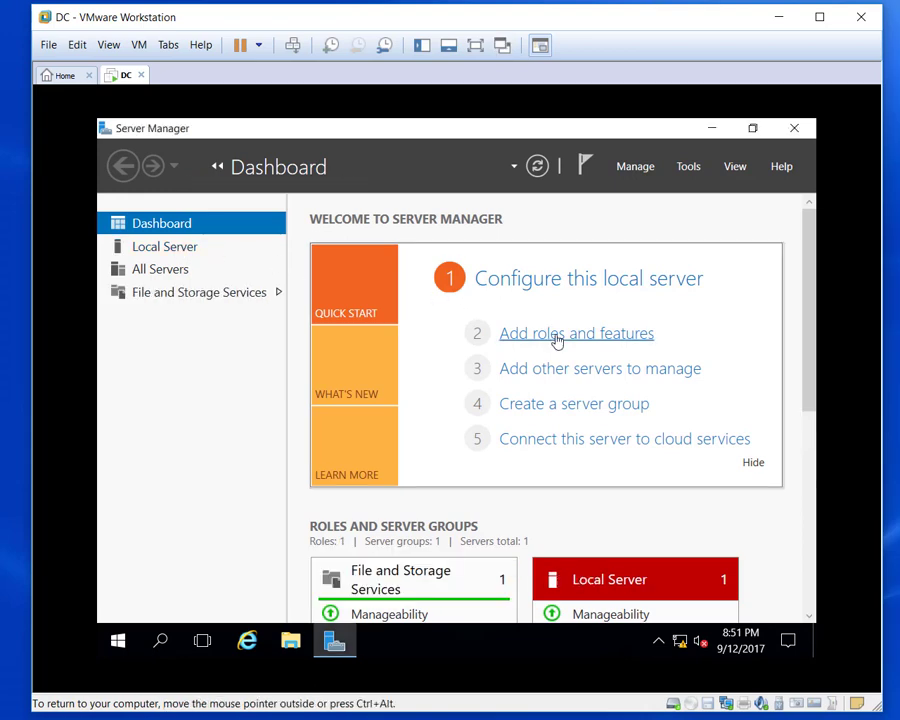
pyautogui.click(557, 342)
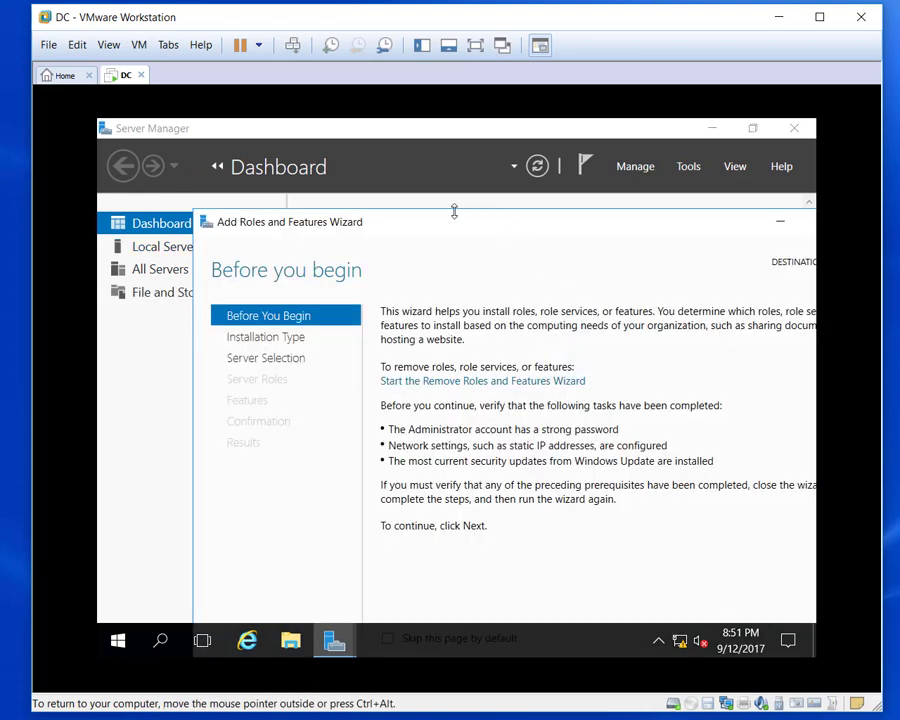
pyautogui.moveTo(454, 211); pyautogui.dragTo(217, 128)
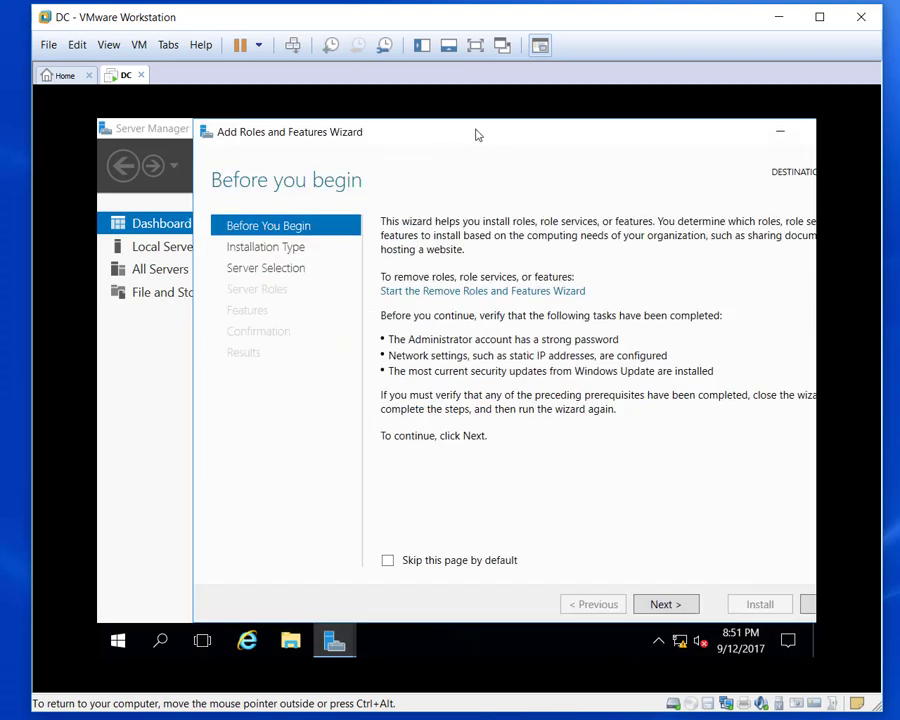
pyautogui.moveTo(477, 134); pyautogui.dragTo(430, 139)
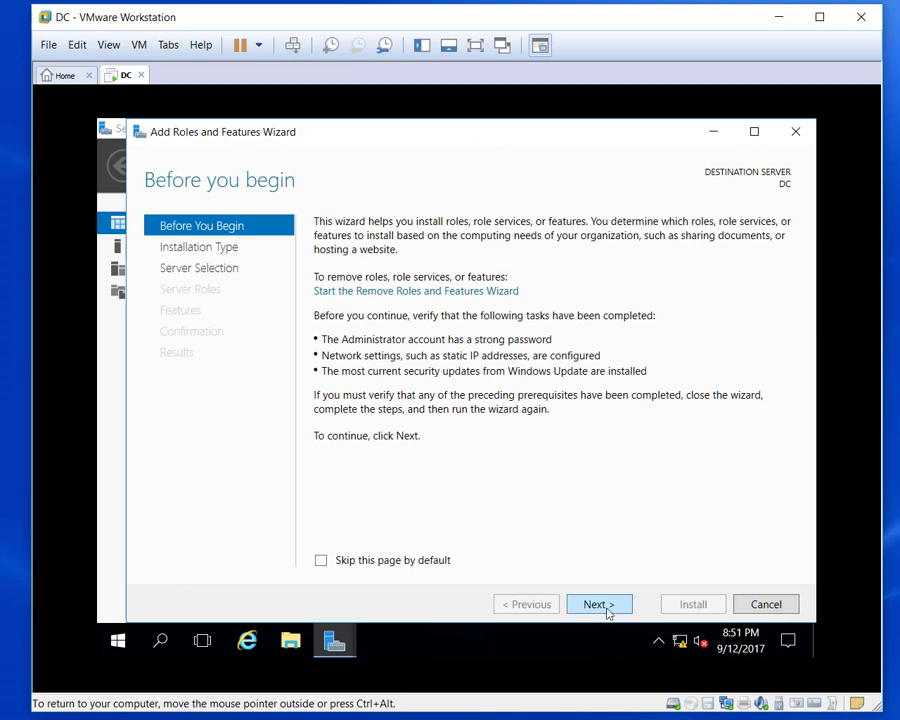
pyautogui.click(598, 605)
pyautogui.click(598, 605)
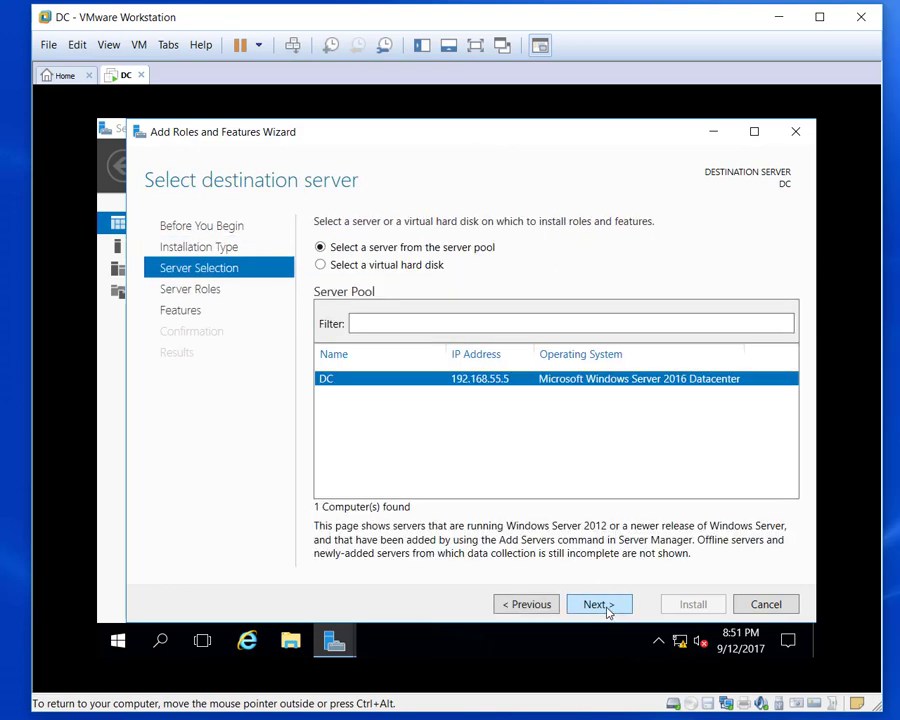
pyautogui.click(598, 605)
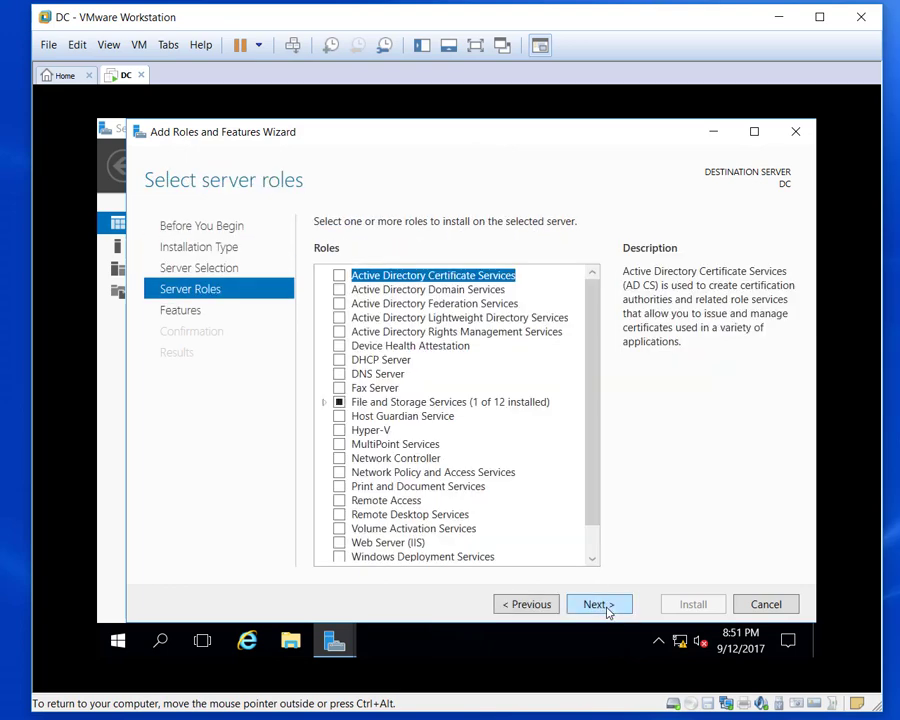
# Select Active Directory Domain Services with its management features, install it, and close the wizard.
pyautogui.click(341, 290)
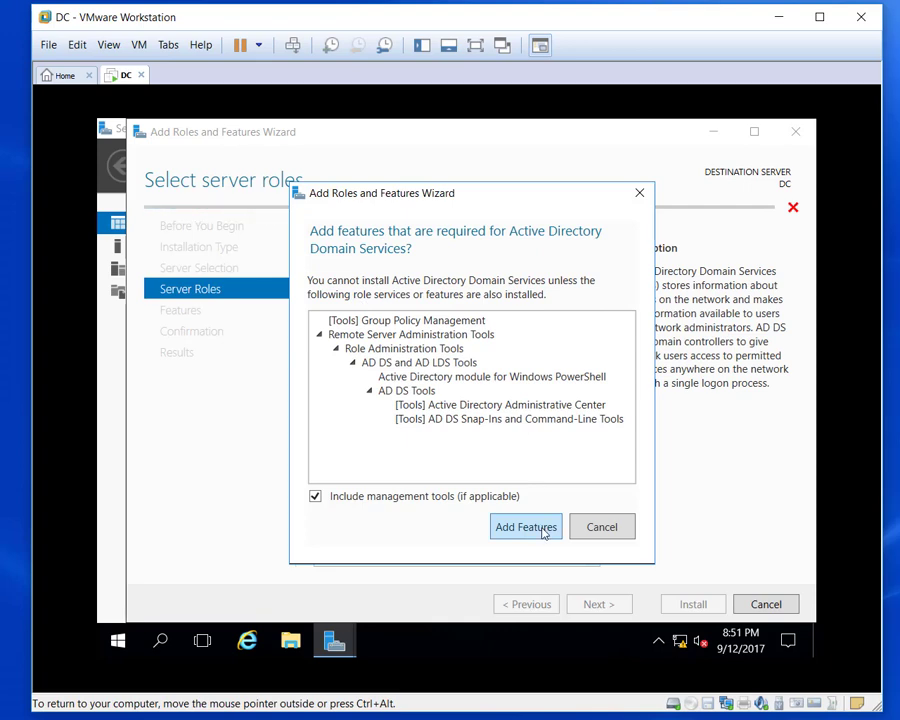
pyautogui.click(543, 532)
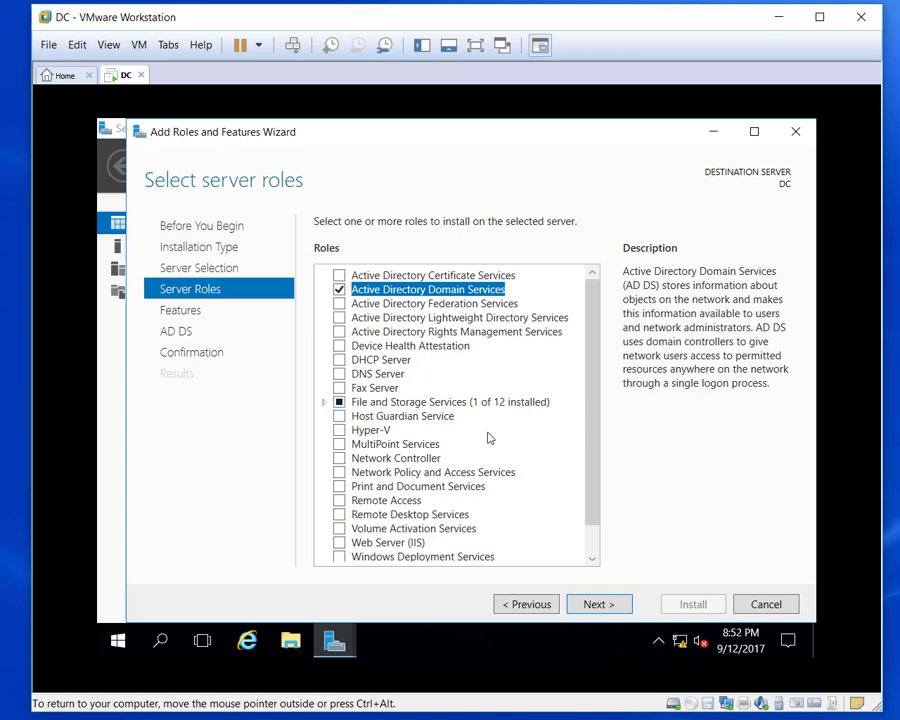
pyautogui.click(596, 604)
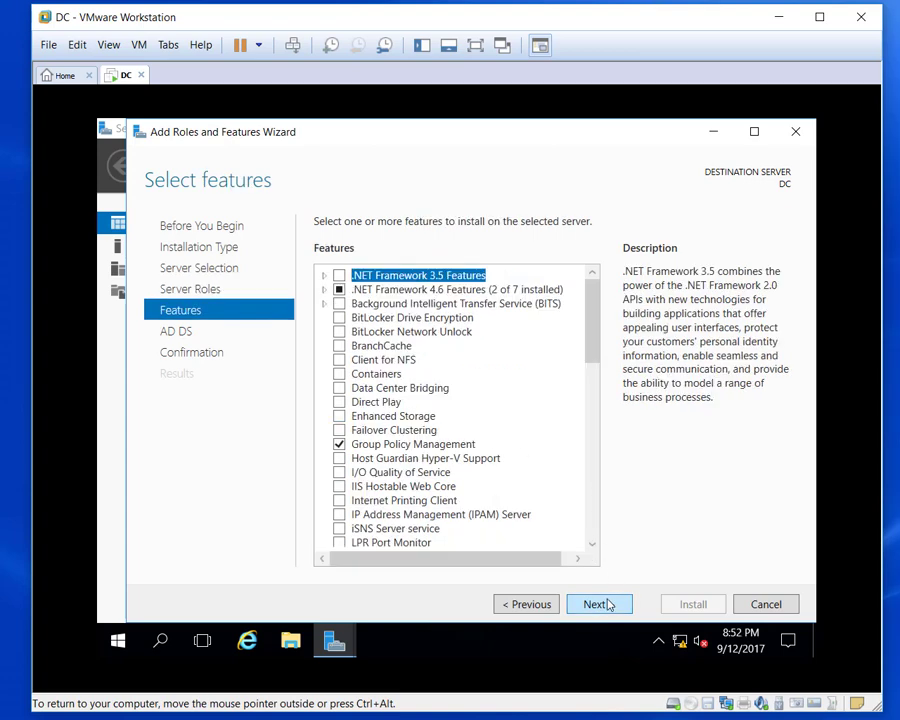
pyautogui.click(609, 605)
pyautogui.click(609, 605)
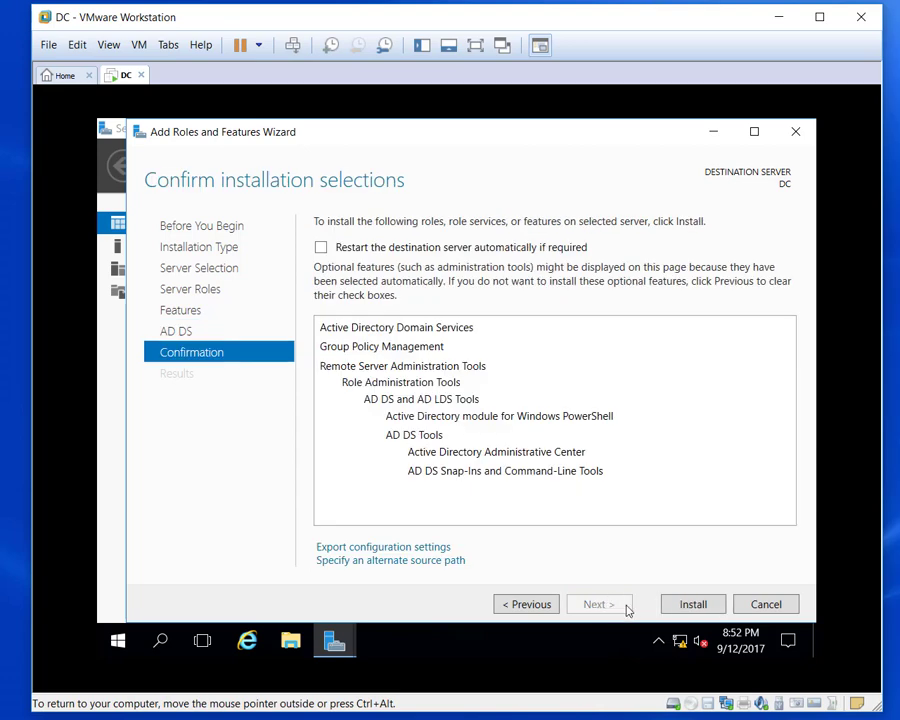
pyautogui.click(691, 607)
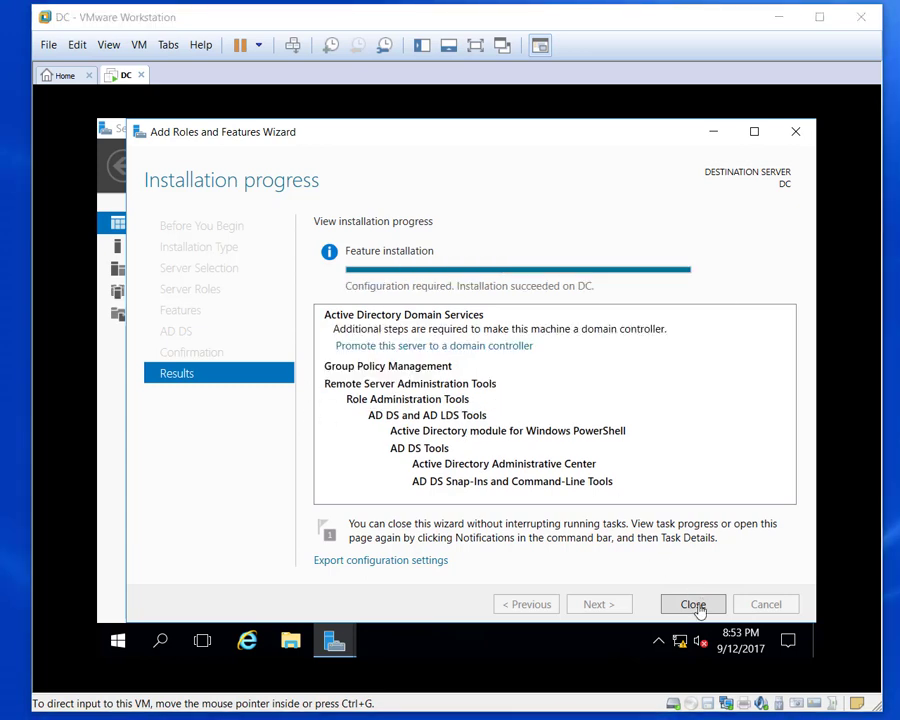
pyautogui.click(698, 608)
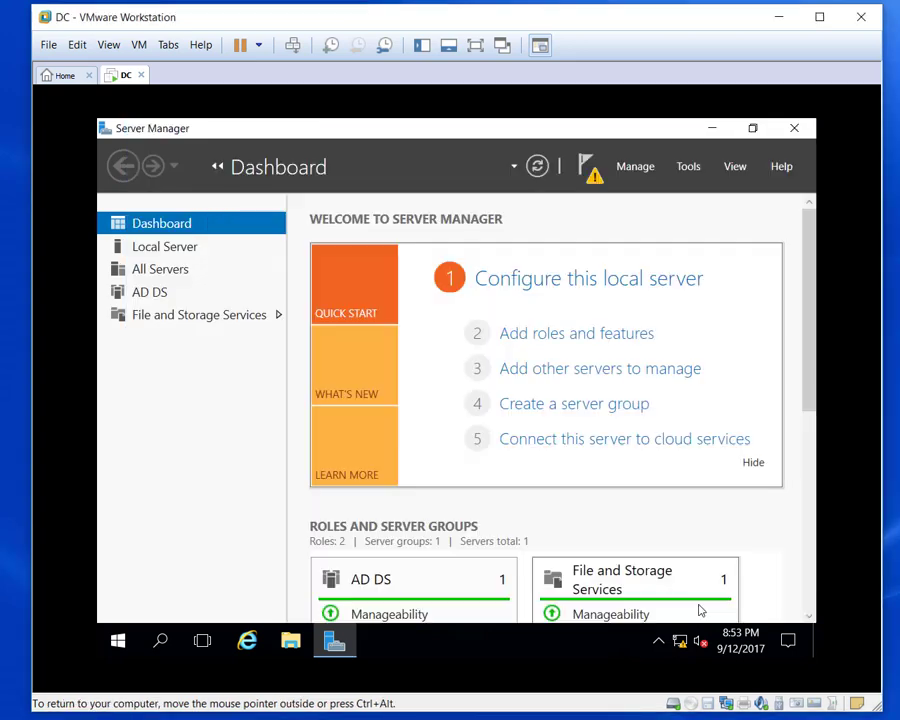
# From notifications, promote the server, choosing Add a new forest with root domain Perkins.org.
pyautogui.click(593, 182)
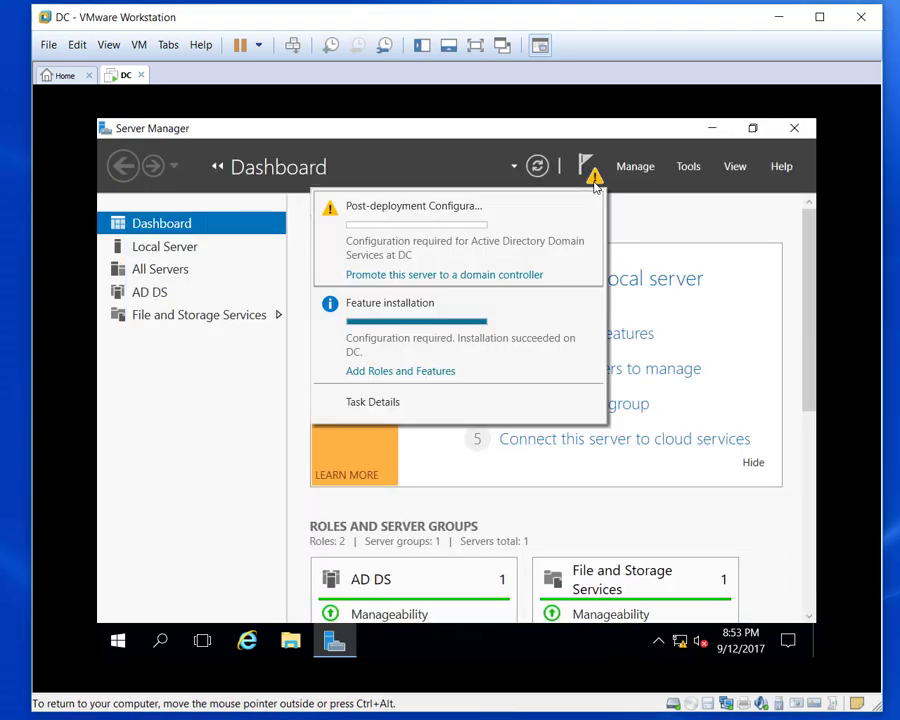
pyautogui.click(482, 286)
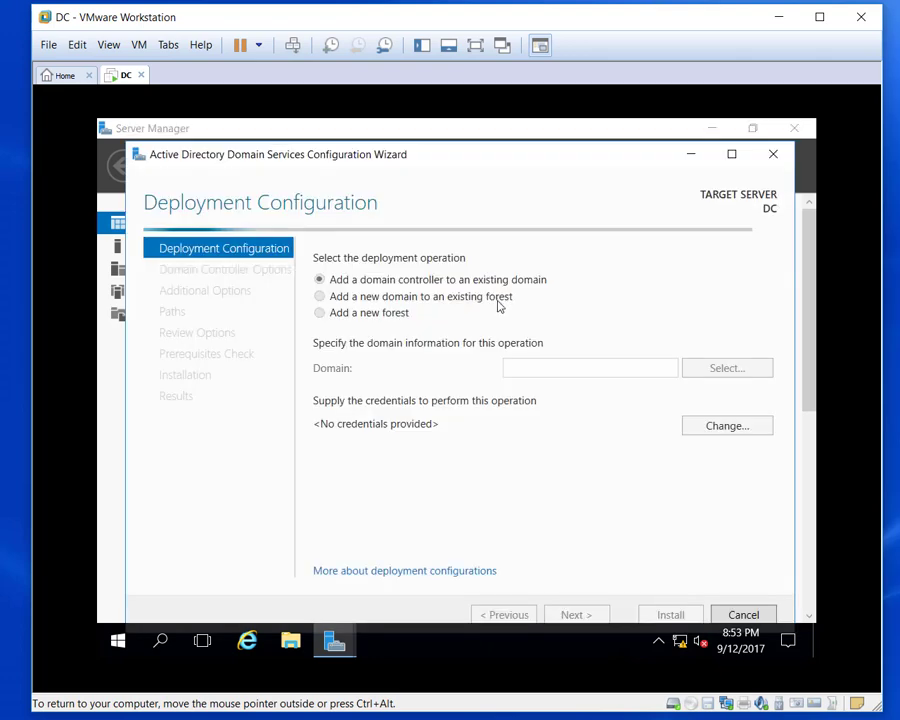
pyautogui.click(321, 313)
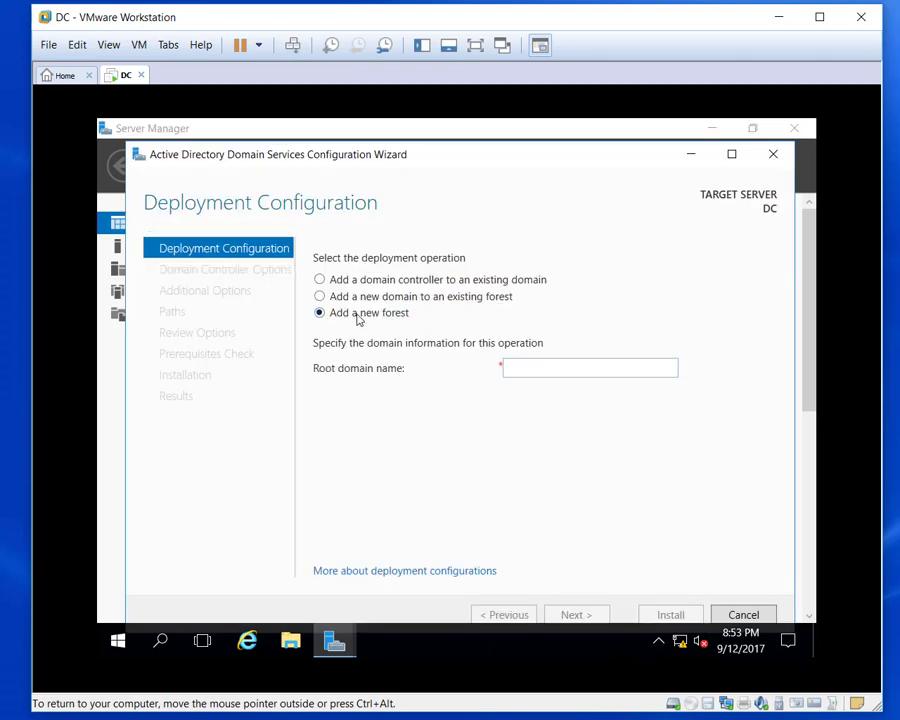
pyautogui.click(535, 371)
pyautogui.write('Perkins.org')
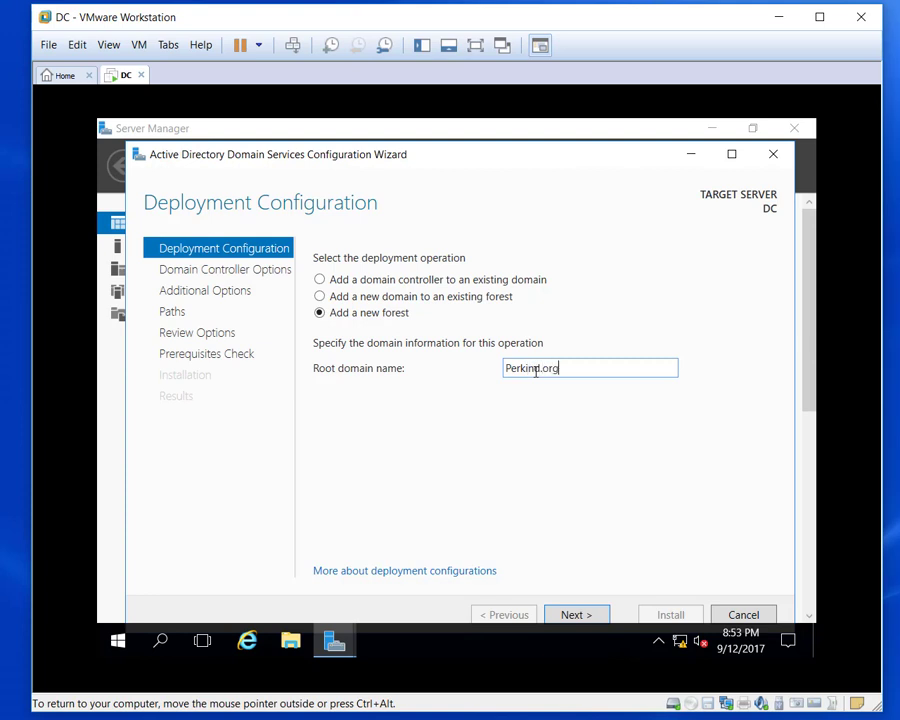
pyautogui.press('Left')
pyautogui.press('Left')
pyautogui.press('BackSpace')
pyautogui.write('s')
pyautogui.click(576, 615)
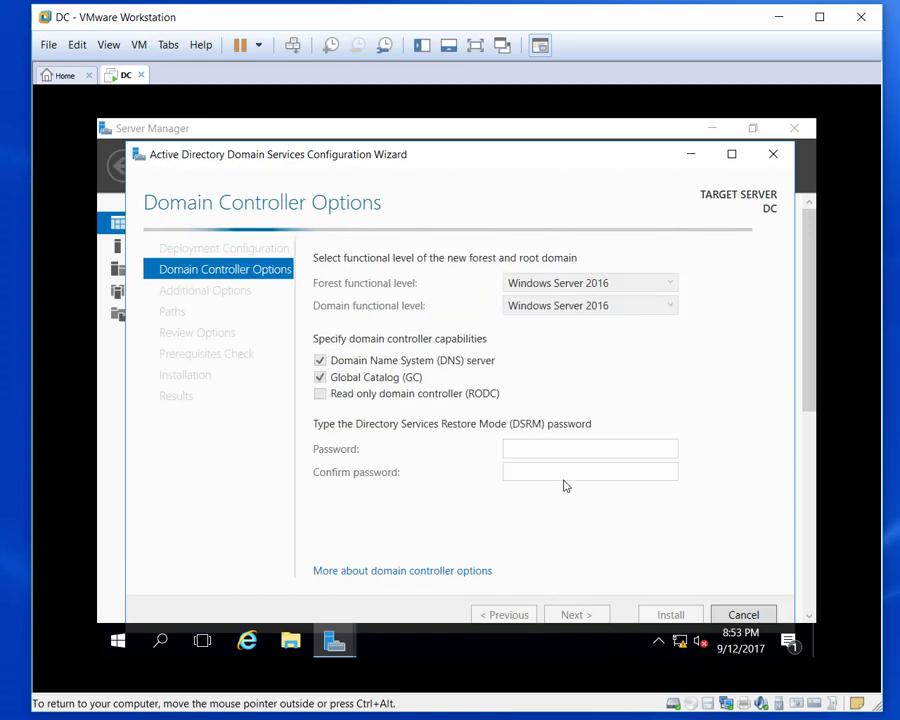
# Enter and confirm the Directory Services Restore Mode password.
pyautogui.click(522, 451)
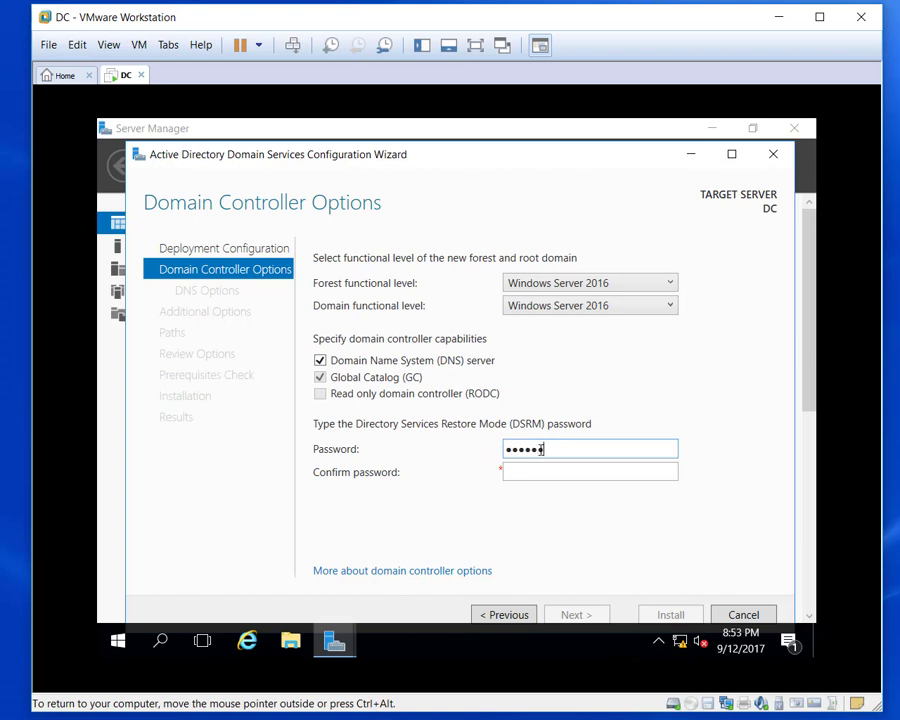
pyautogui.write('1')
pyautogui.press('Tab')
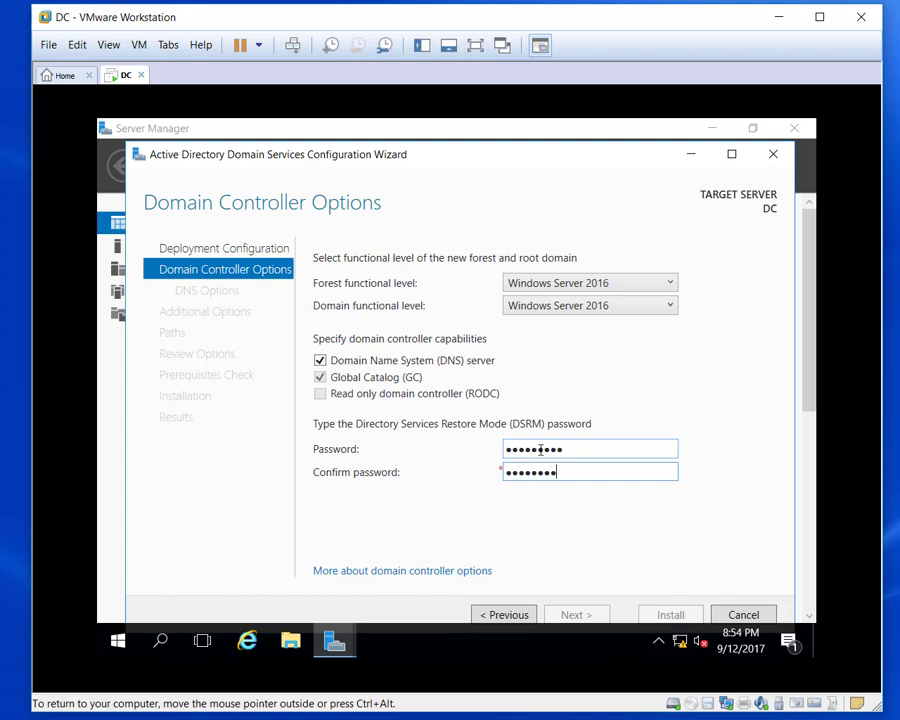
pyautogui.moveTo(564, 453); pyautogui.dragTo(428, 457)
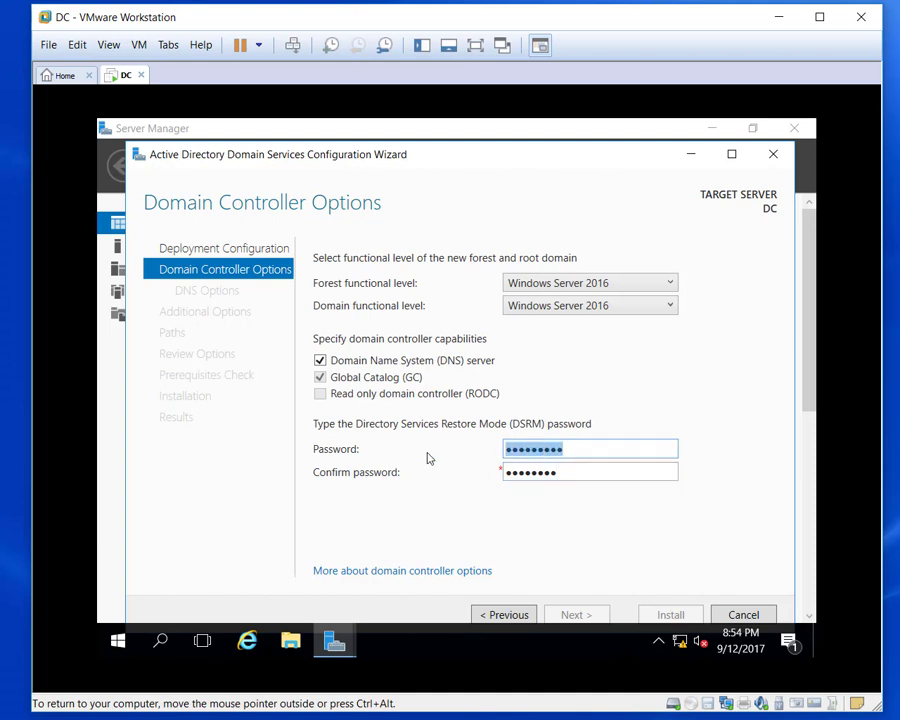
pyautogui.write('P')
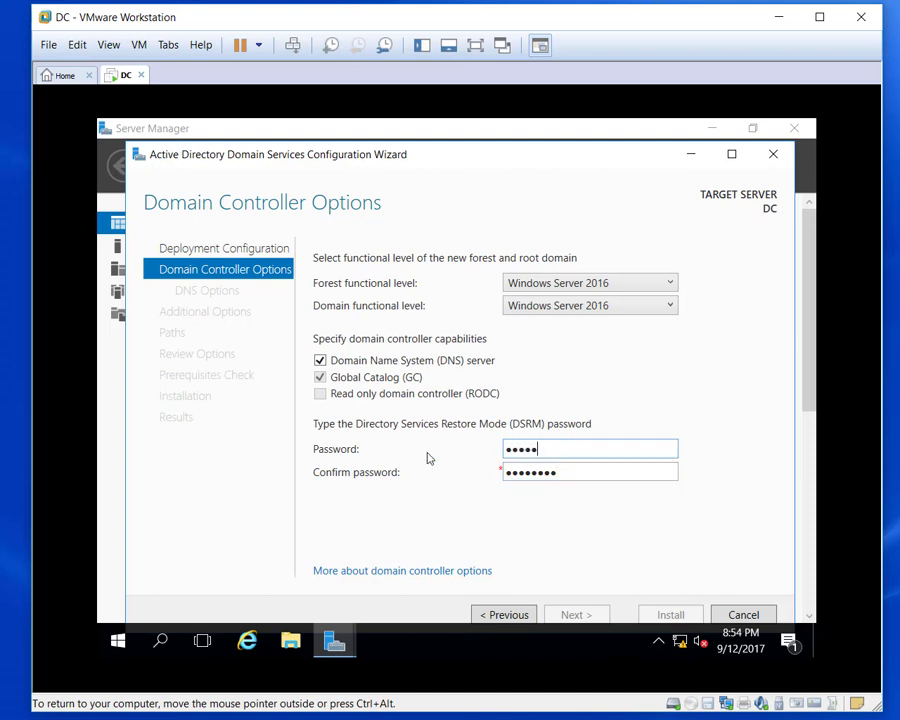
pyautogui.write('@ssw0rd')
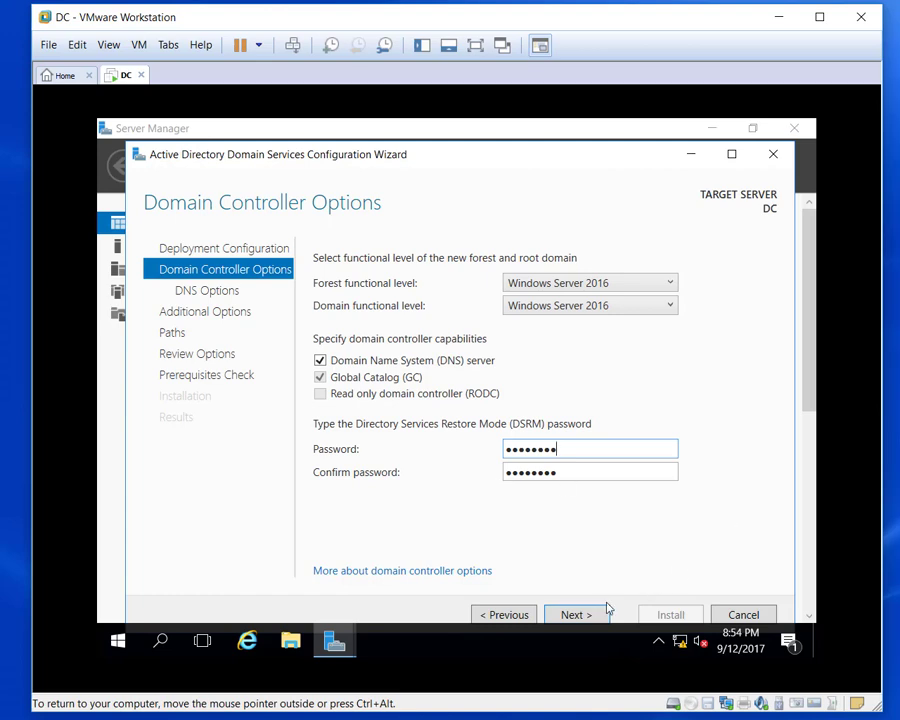
# Accept the default DNS options and the NetBIOS domain name PERKINS.
pyautogui.click(597, 615)
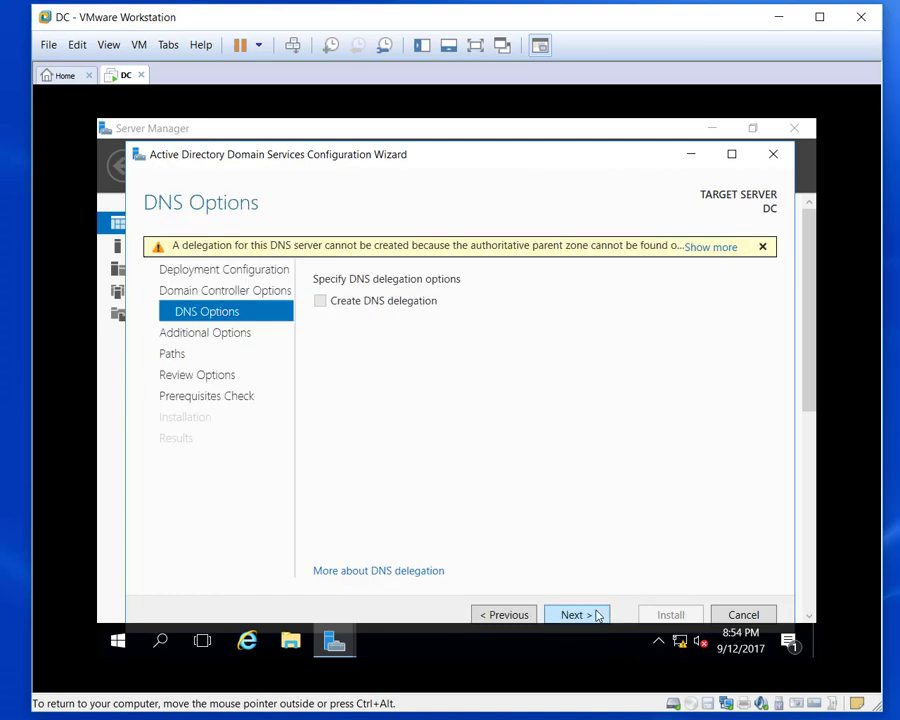
pyautogui.click(576, 615)
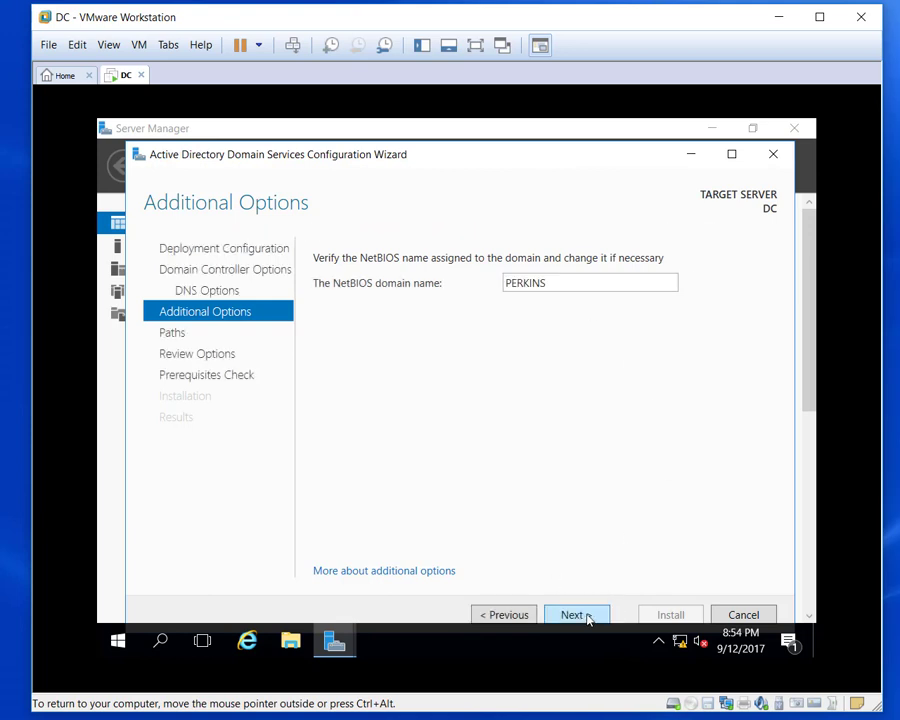
pyautogui.click(586, 615)
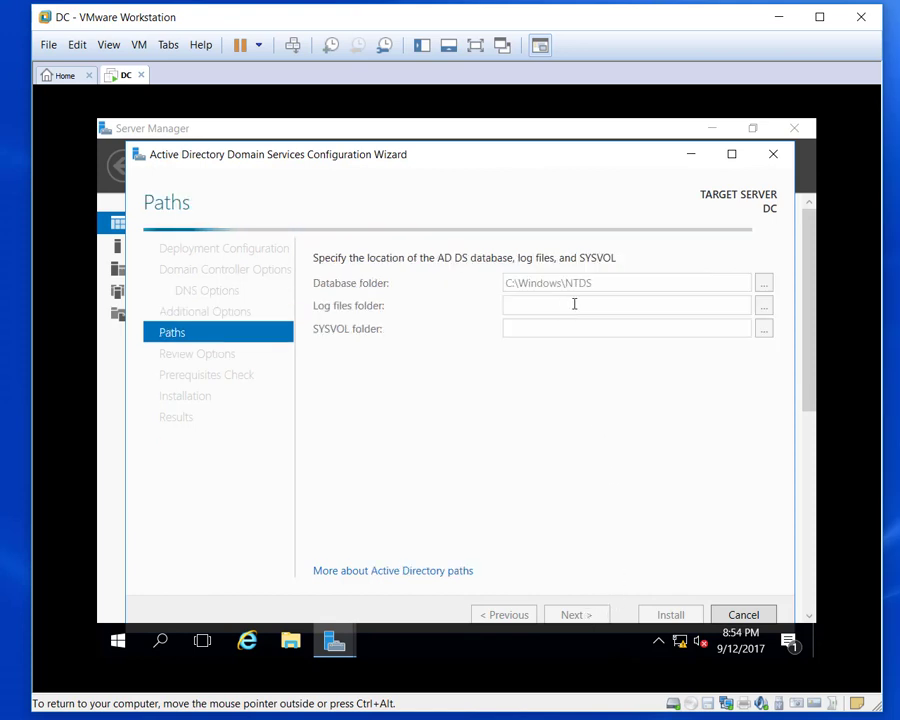
# Accept default paths and review options, running a prerequisites check that fails on the Administrator password.
pyautogui.click(576, 615)
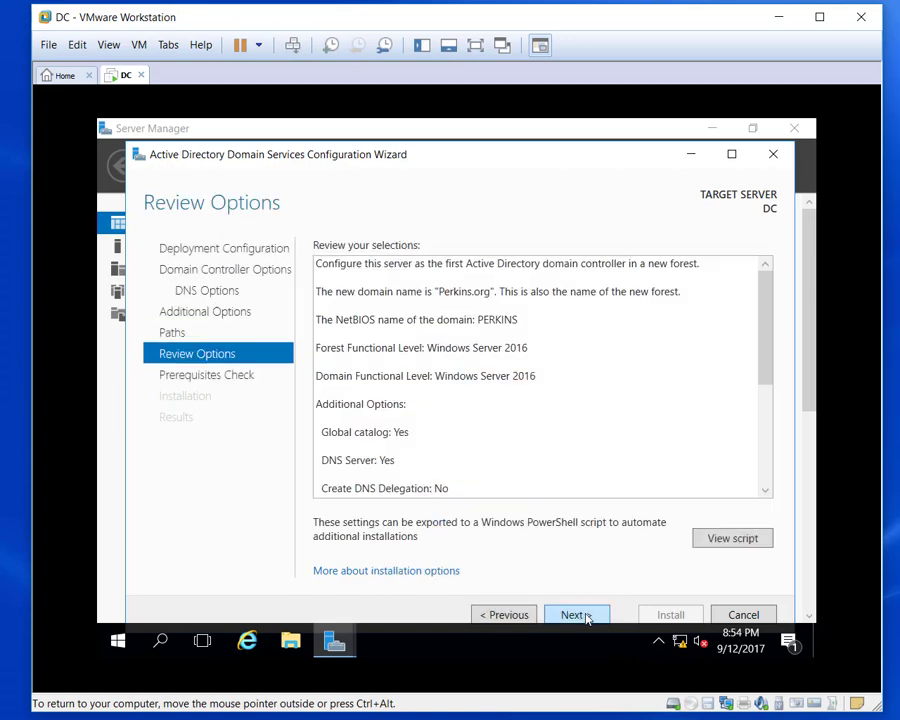
pyautogui.click(588, 616)
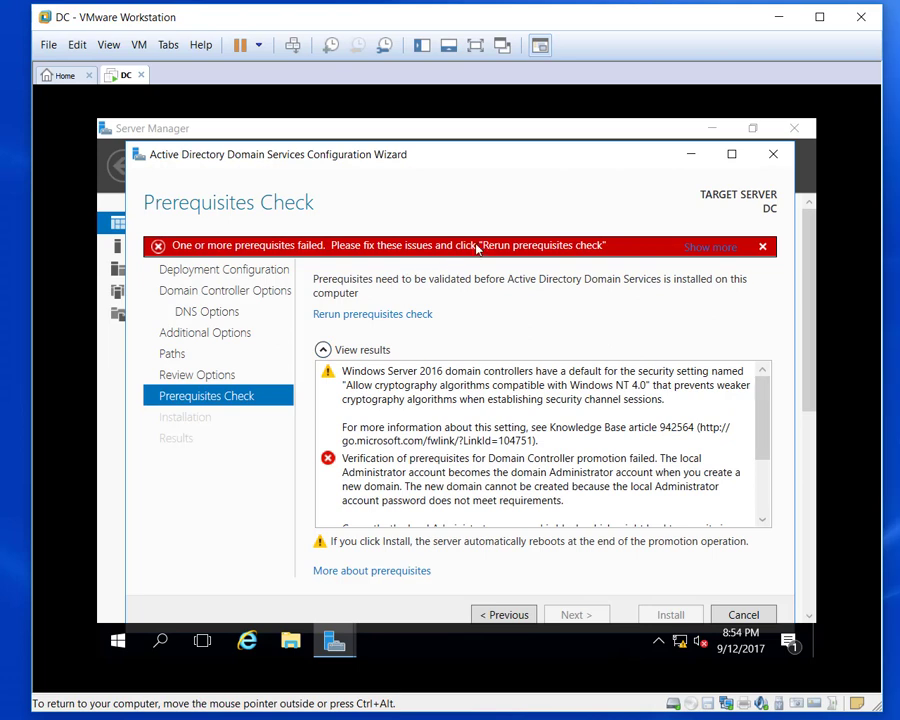
pyautogui.click(127, 639)
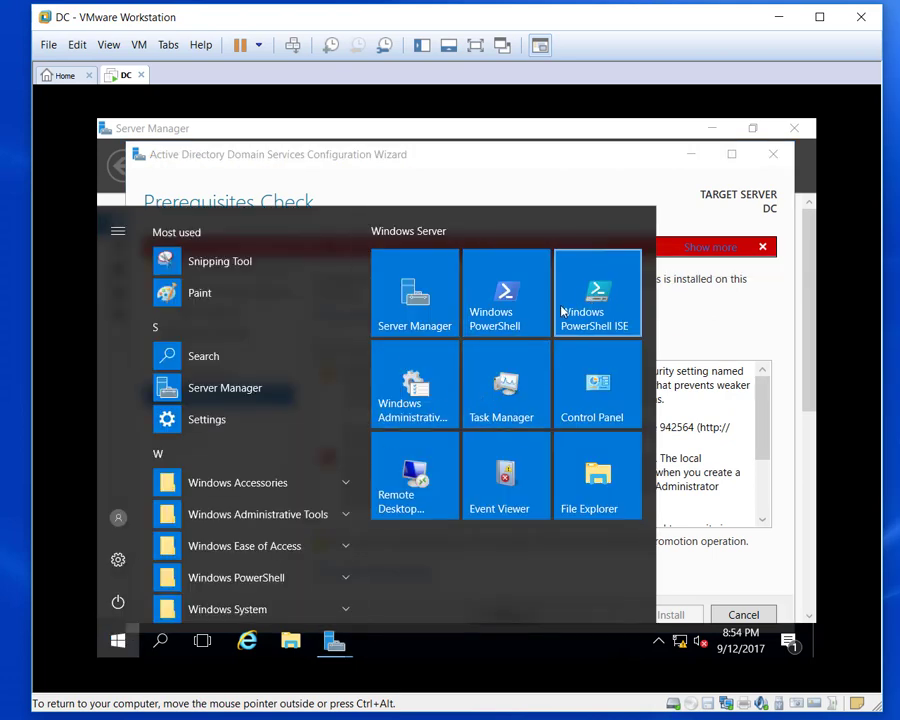
# Create a password for the local Administrator account in User Accounts, then go back to Review Options.
pyautogui.click(564, 404)
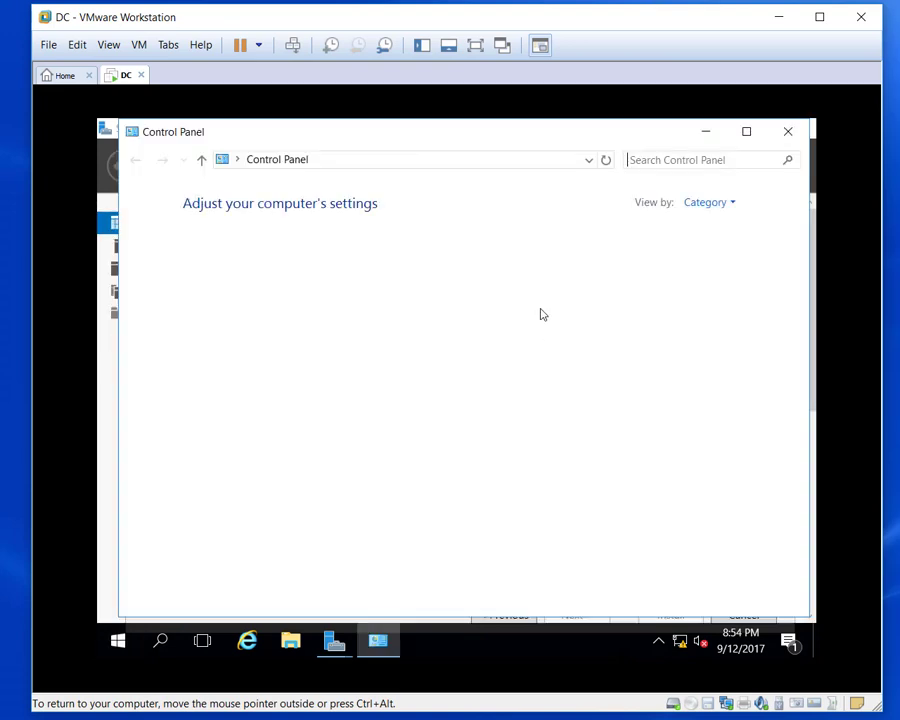
pyautogui.click(566, 273)
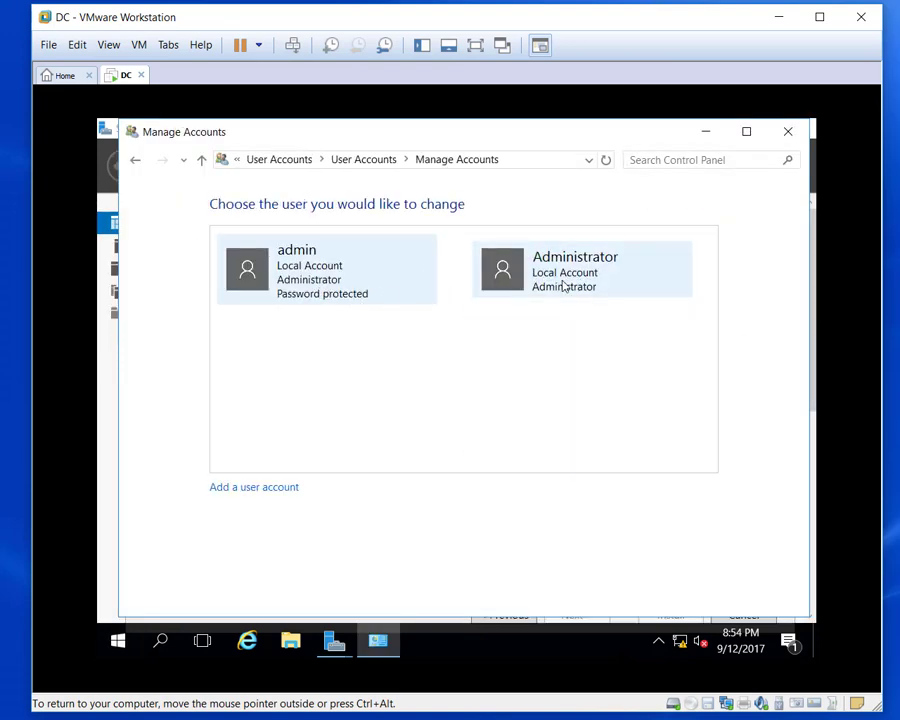
pyautogui.click(565, 286)
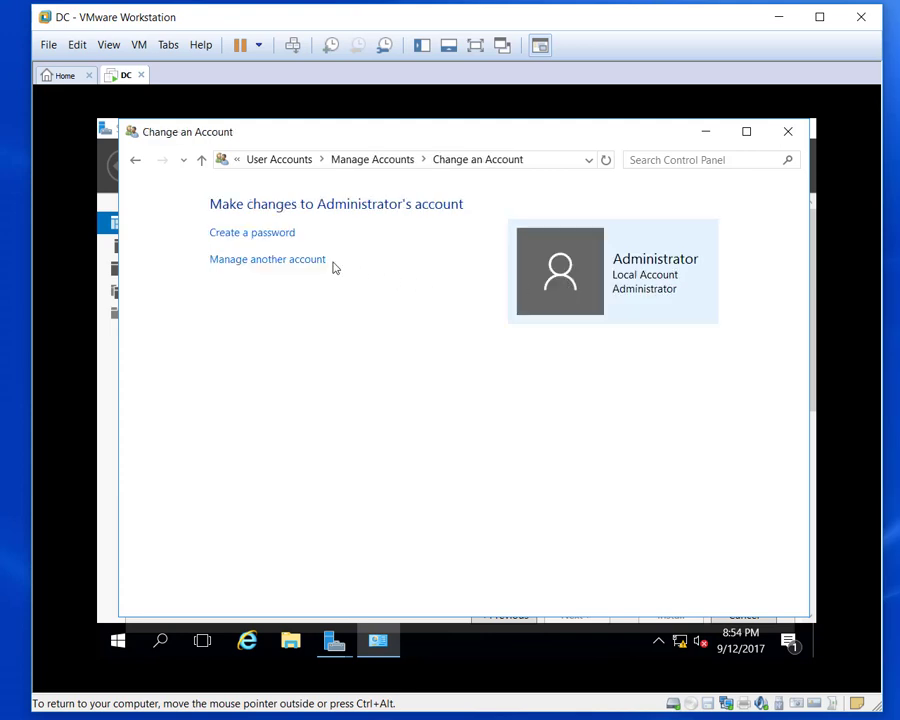
pyautogui.click(270, 234)
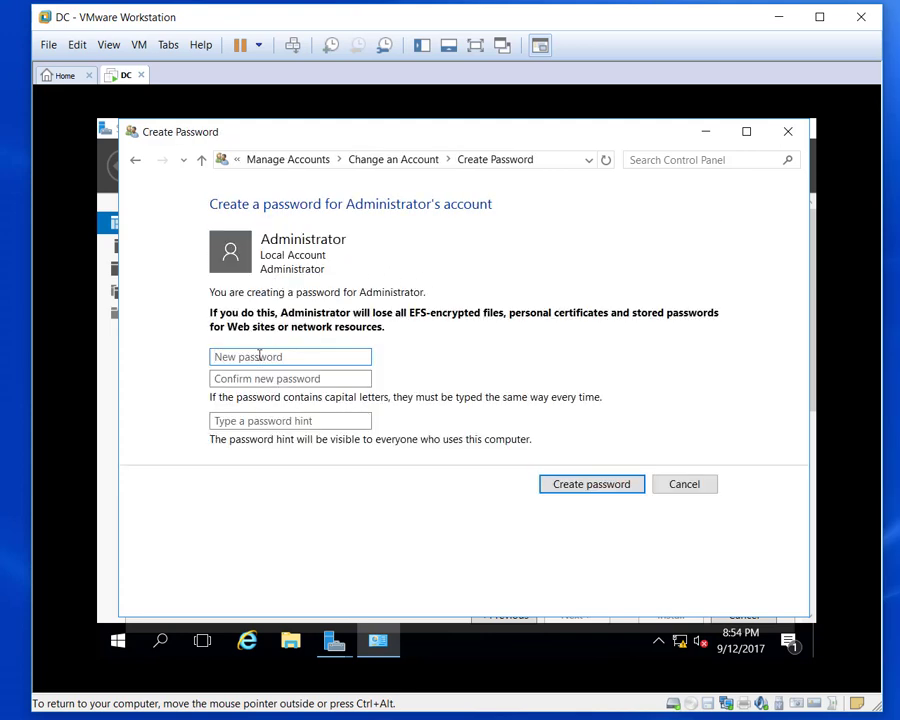
pyautogui.write('P')
pyautogui.press('Tab')
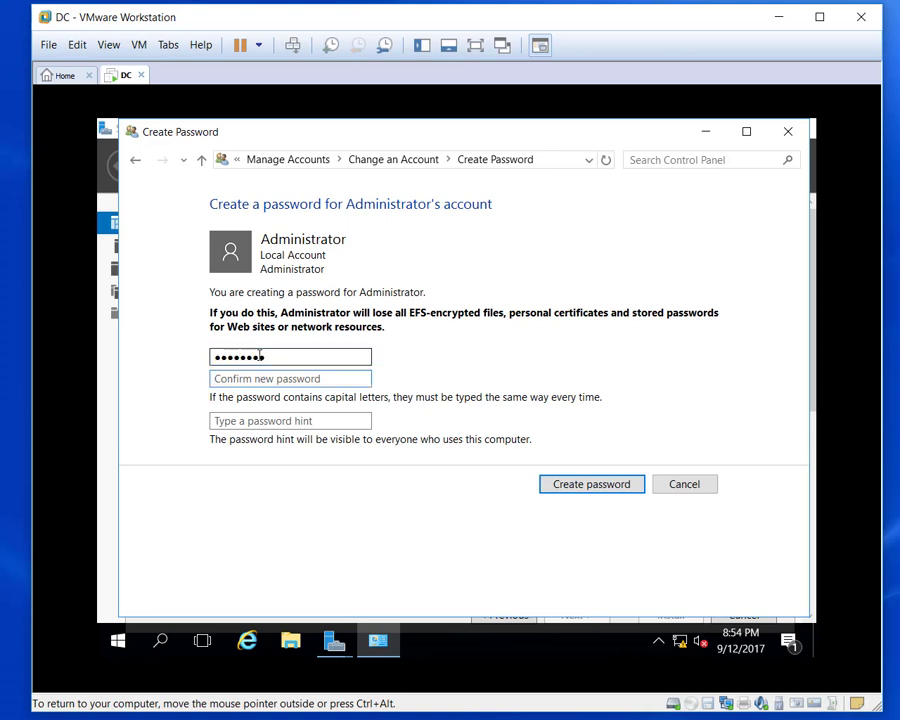
pyautogui.write('P')
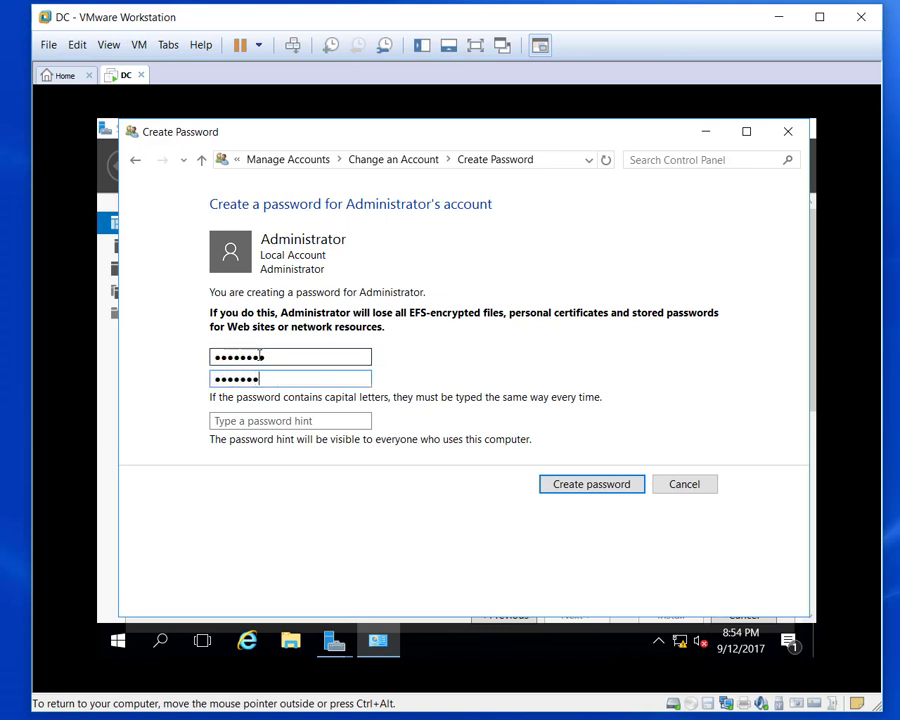
pyautogui.click(600, 488)
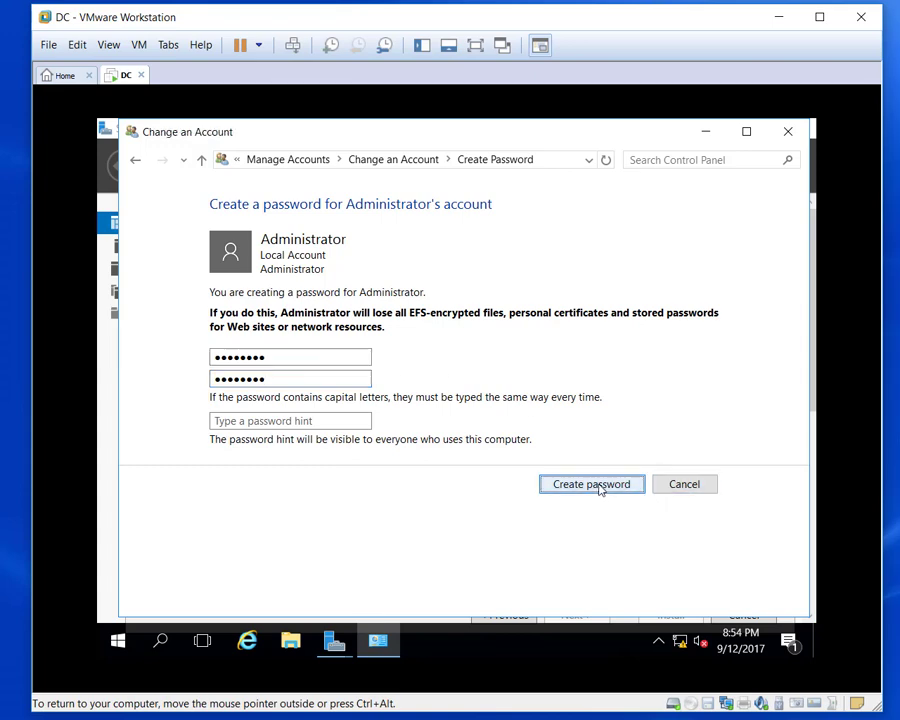
pyautogui.click(789, 135)
pyautogui.click(497, 614)
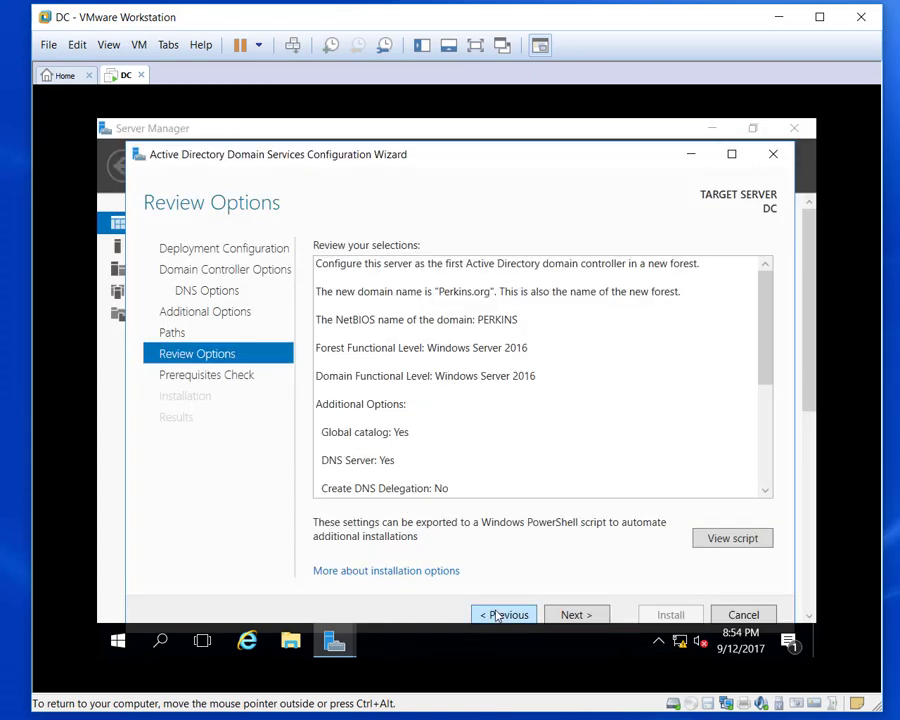
# Rerun the prerequisites check, install AD DS for Perkins.org, and close the wizard.
pyautogui.click(573, 614)
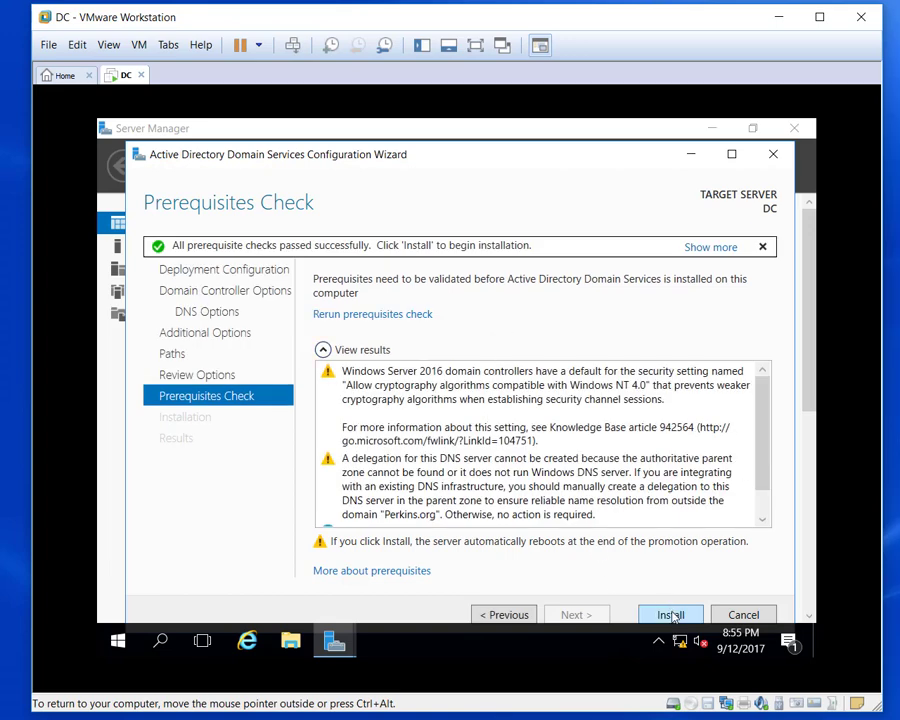
pyautogui.click(671, 615)
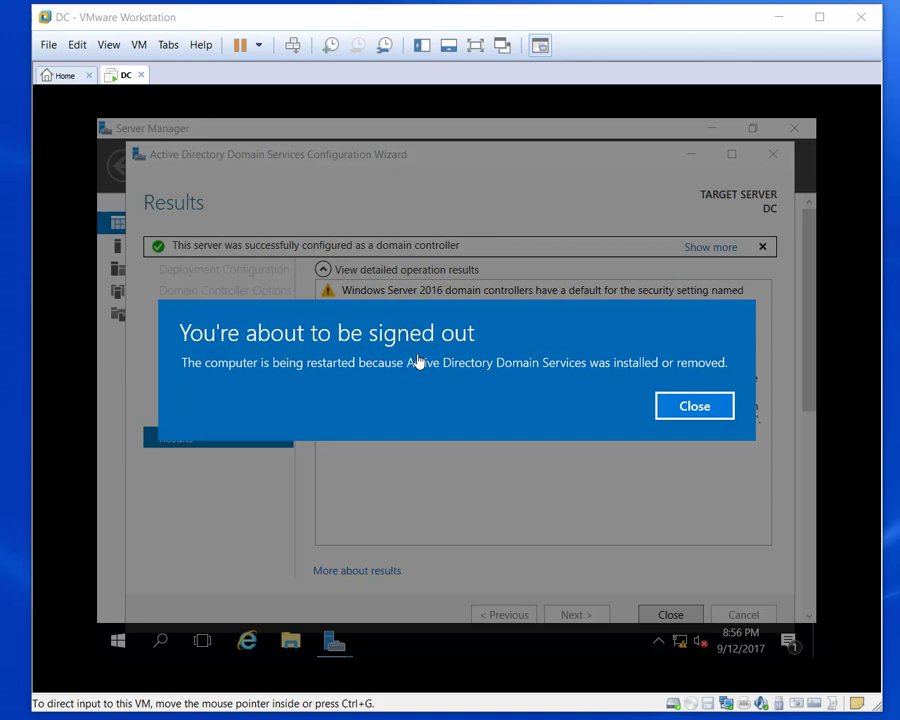
pyautogui.click(692, 407)
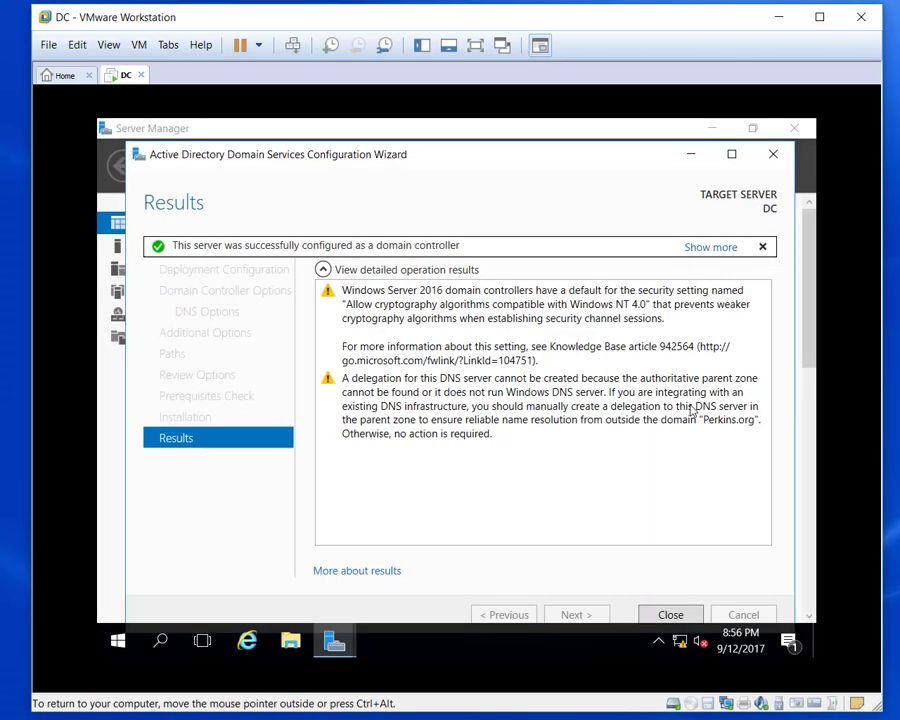
pyautogui.click(670, 615)
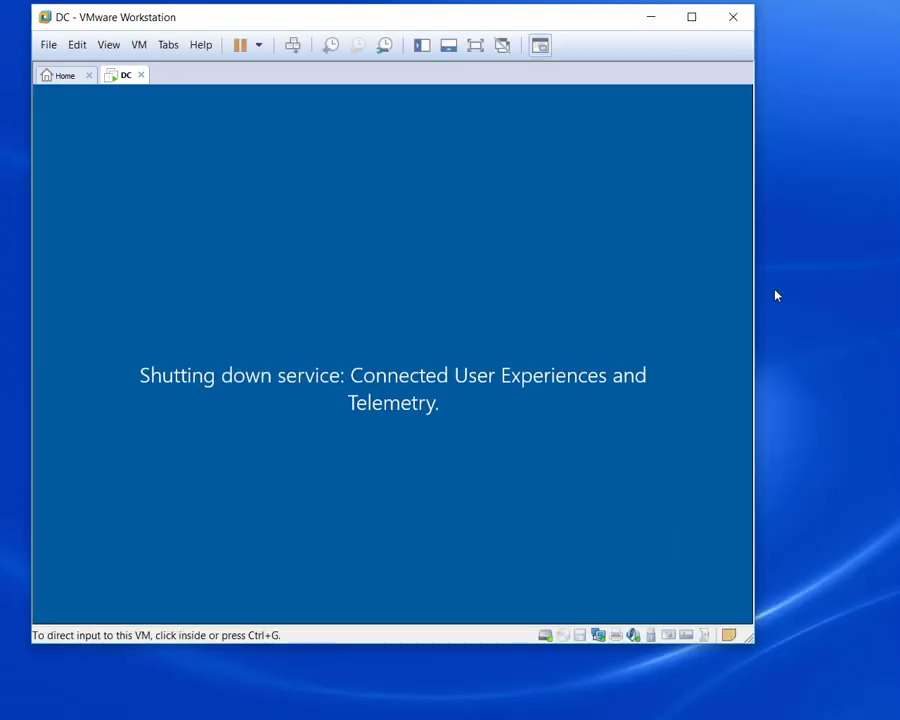
# Wait for DC to restart to the Server Manager dashboard, enlarging the VMware window.
pyautogui.click(752, 299)
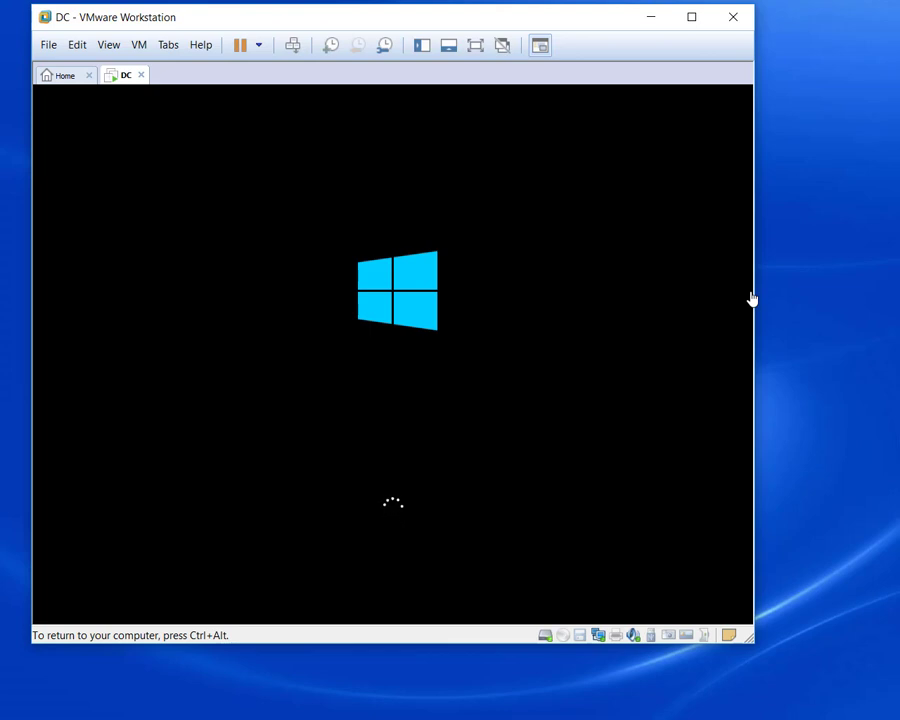
pyautogui.hotkey('ctrl', 'alt')
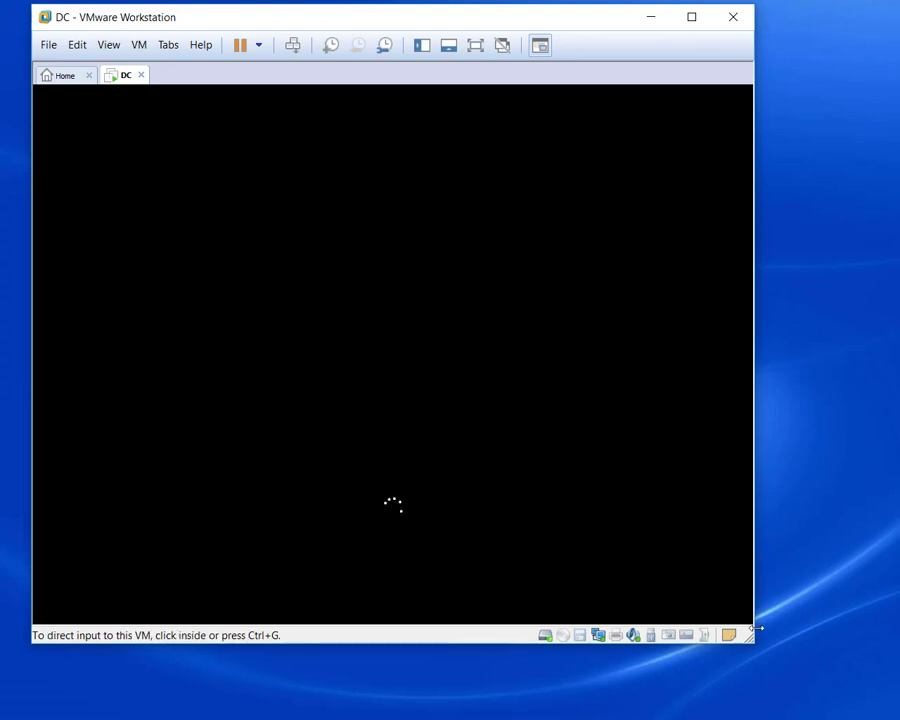
pyautogui.moveTo(754, 645); pyautogui.dragTo(886, 706)
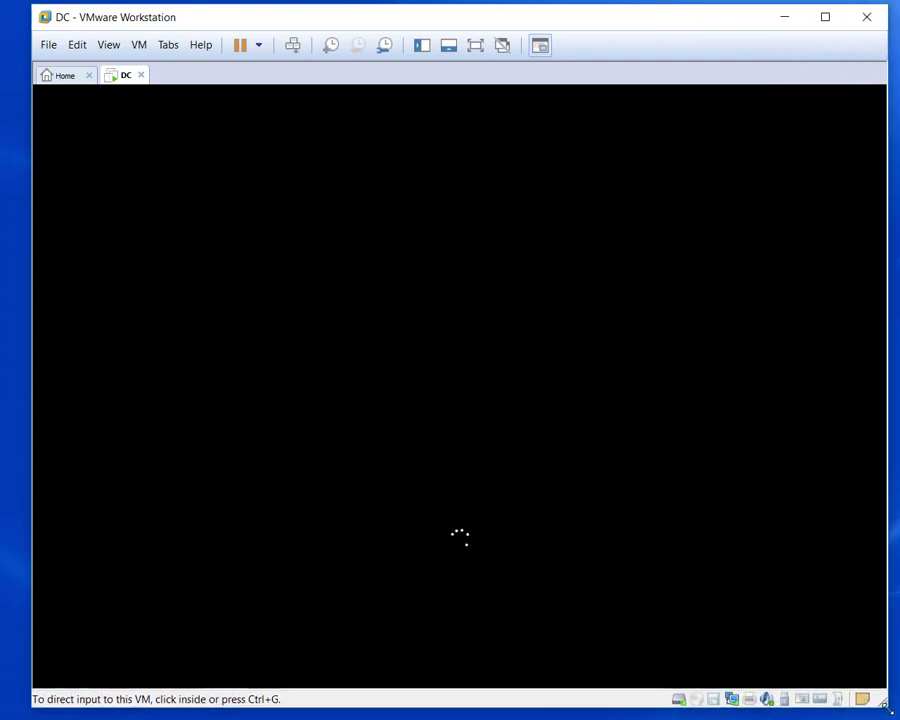
pyautogui.click(643, 581)
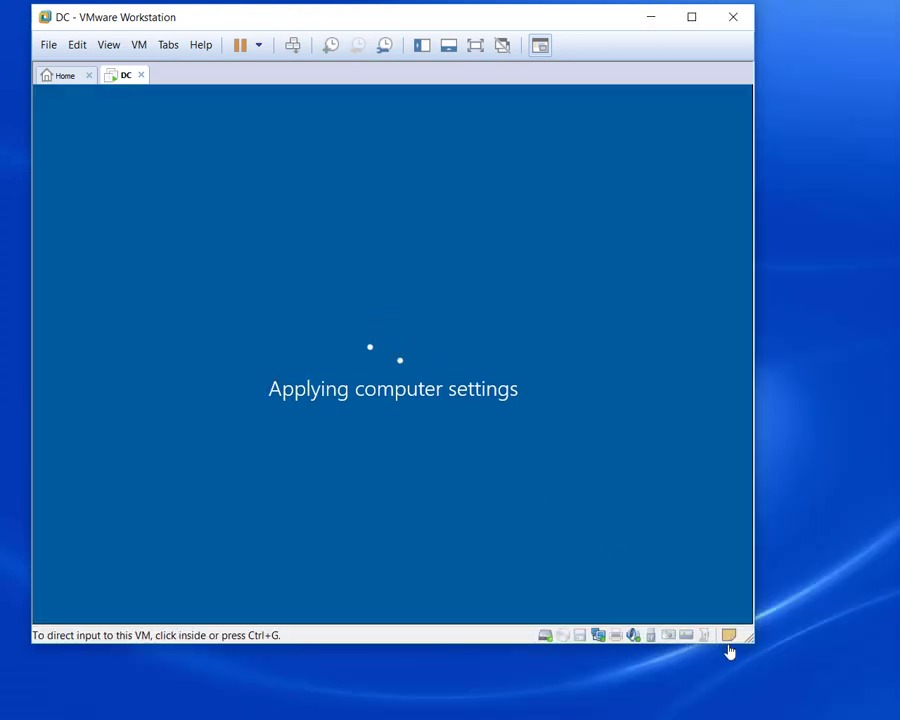
pyautogui.moveTo(747, 640); pyautogui.dragTo(884, 712)
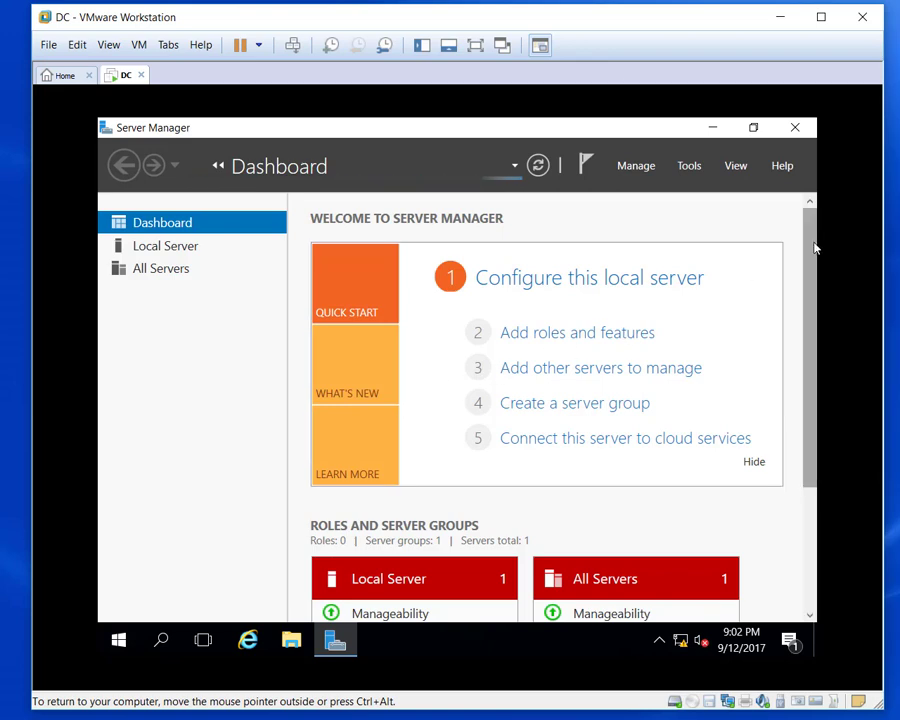
# Scroll the DC dashboard to check the AD DS and DNS role tiles, then minimize Server Manager.
pyautogui.moveTo(813, 245); pyautogui.dragTo(818, 346)
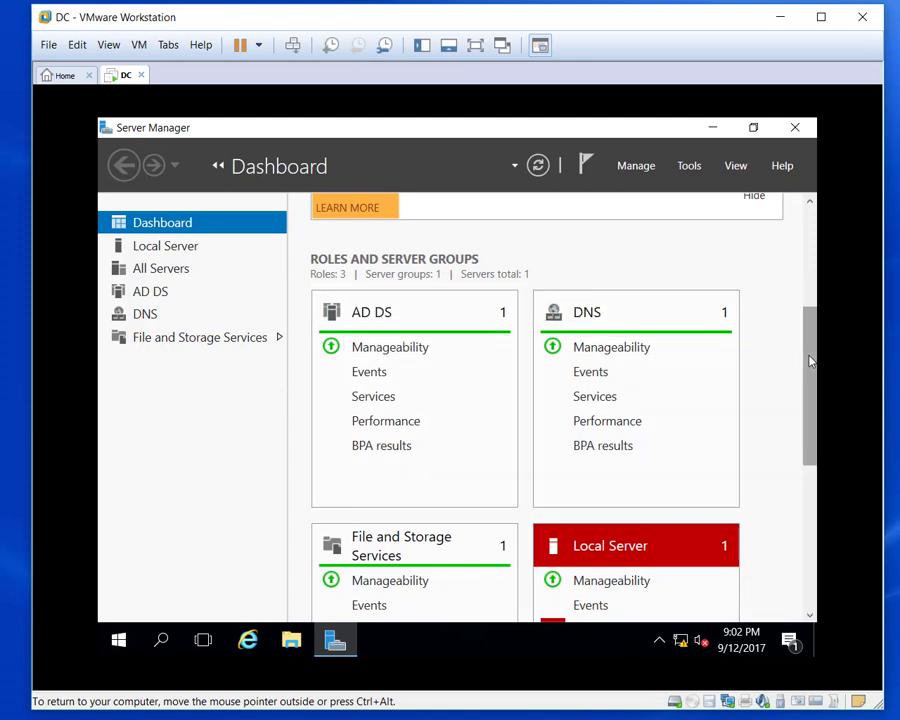
pyautogui.moveTo(810, 360); pyautogui.dragTo(818, 452)
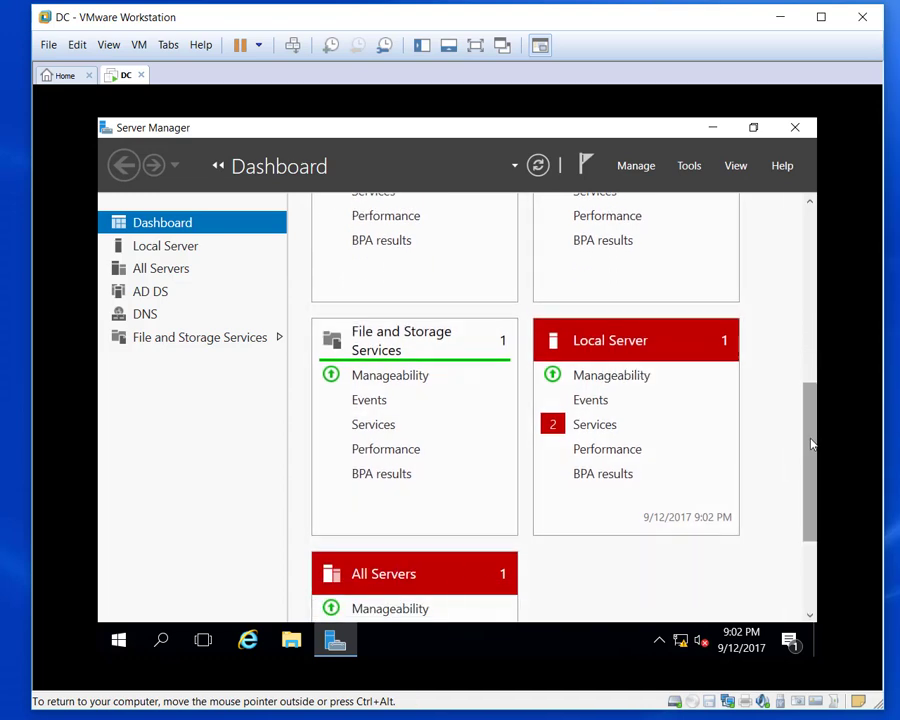
pyautogui.moveTo(811, 442); pyautogui.dragTo(808, 278)
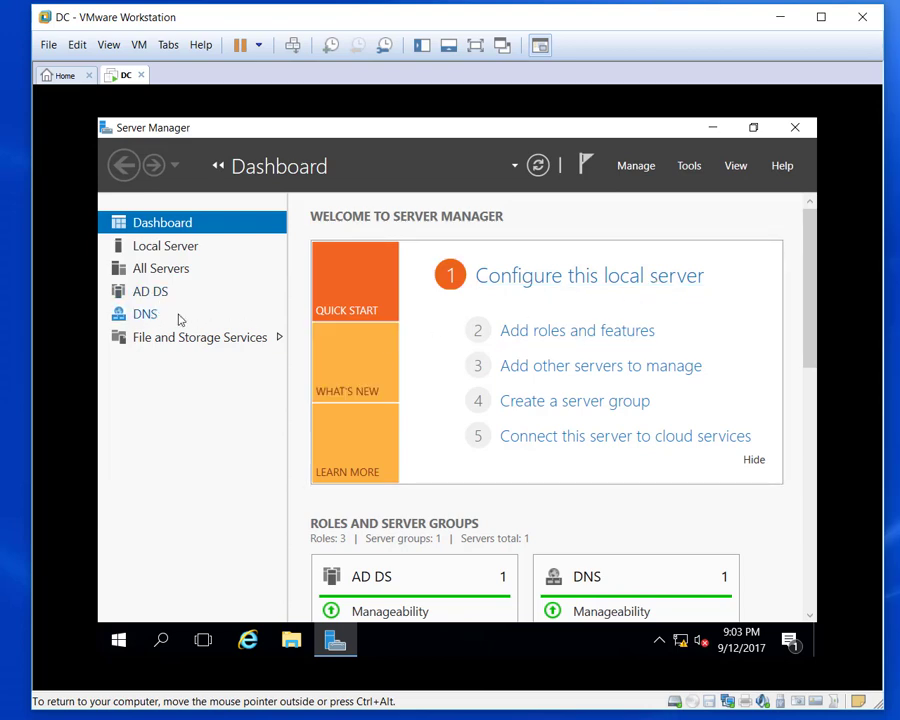
pyautogui.click(118, 641)
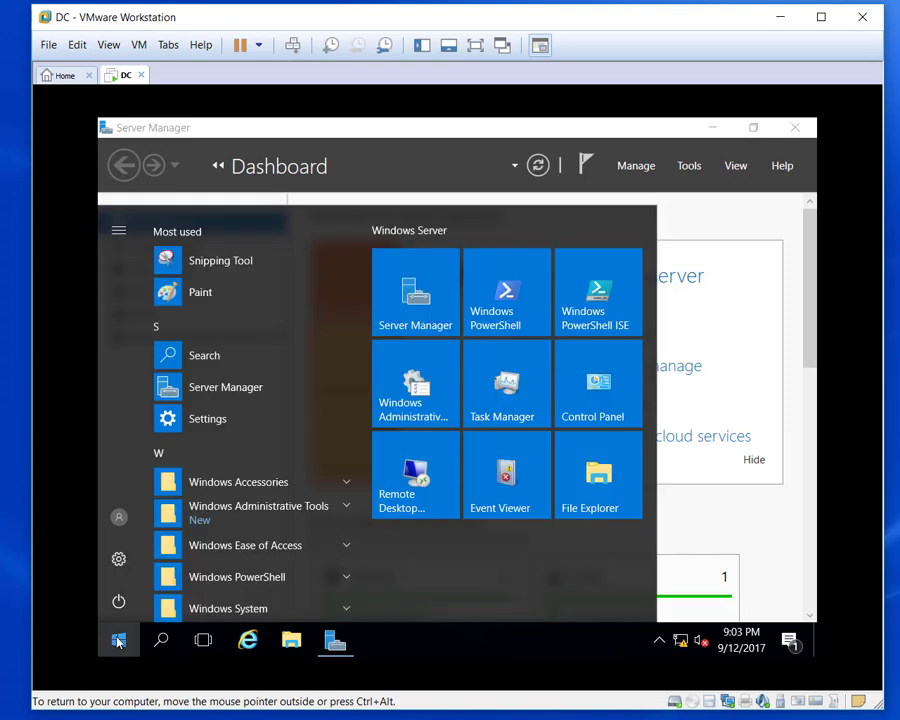
pyautogui.click(711, 129)
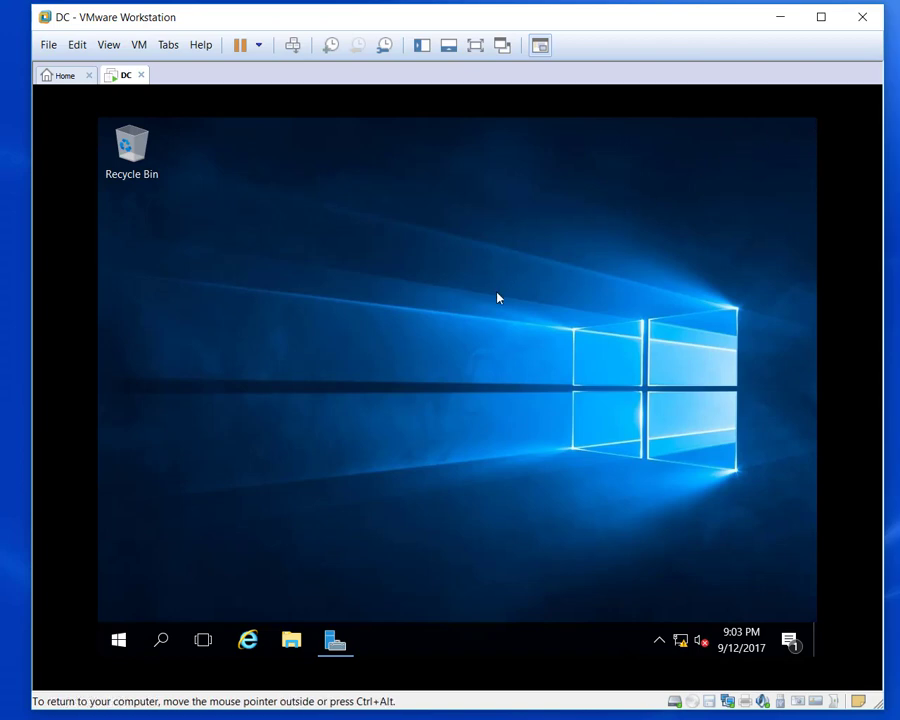
# Sign out of DC and try signing in as another user, administrator, with the account password.
pyautogui.press('ctrl+alt+Insert')
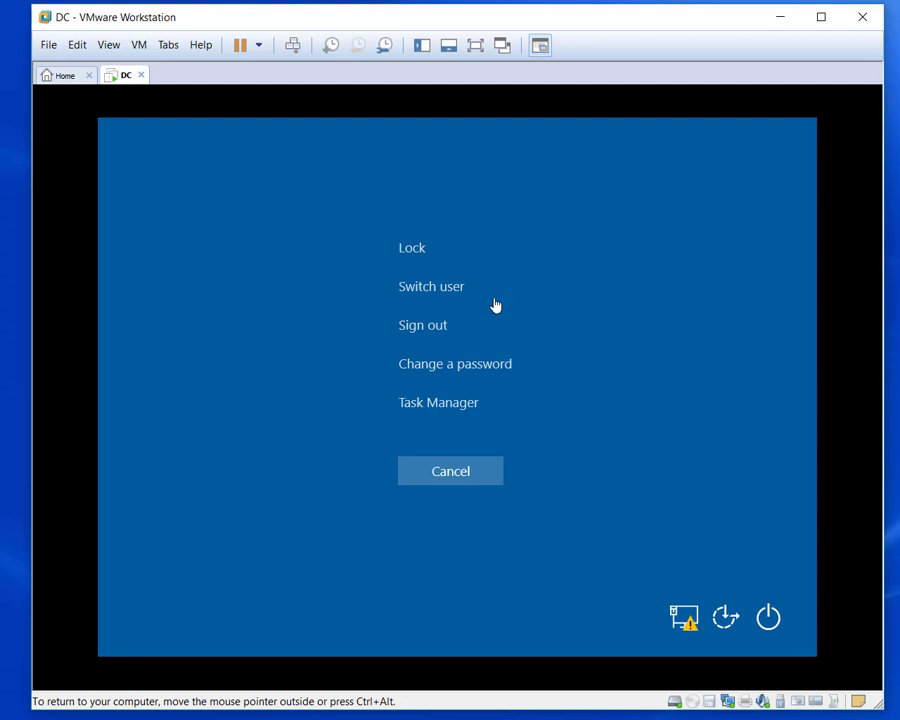
pyautogui.click(425, 322)
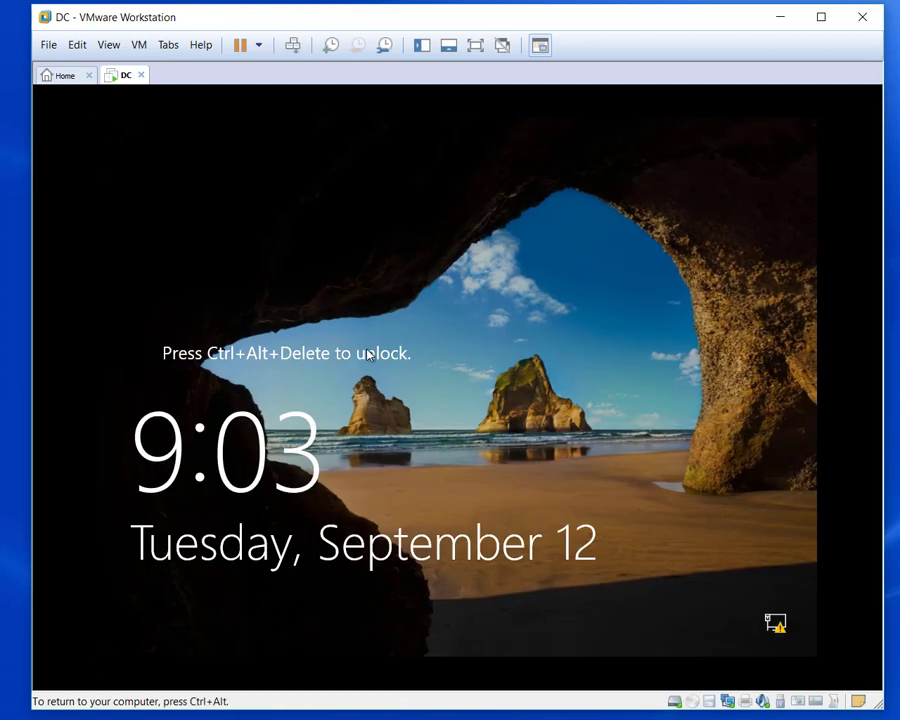
pyautogui.press('ctrl+alt+Insert')
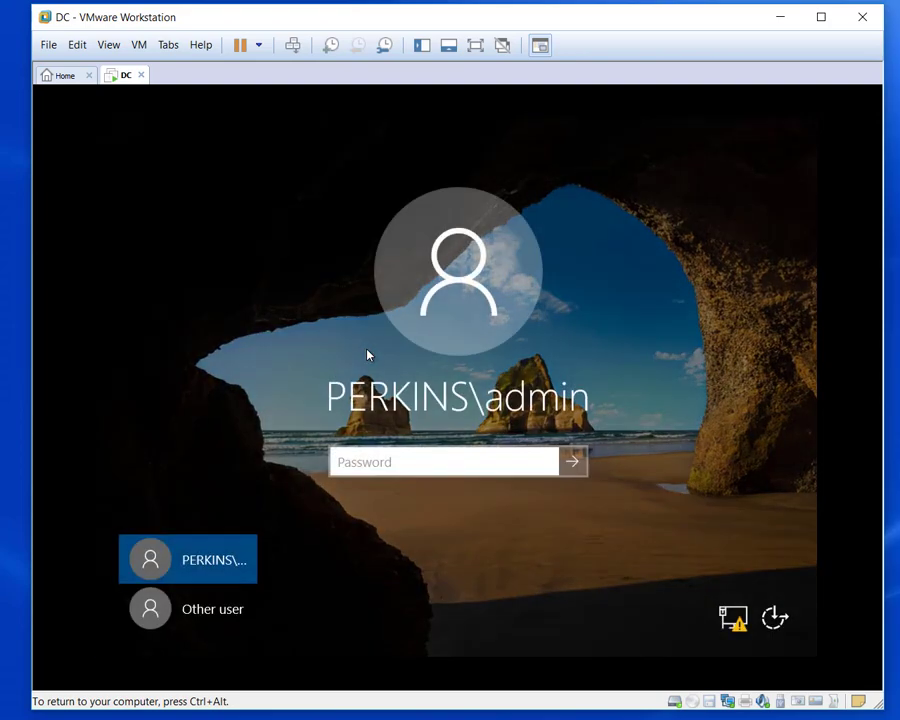
pyautogui.click(214, 612)
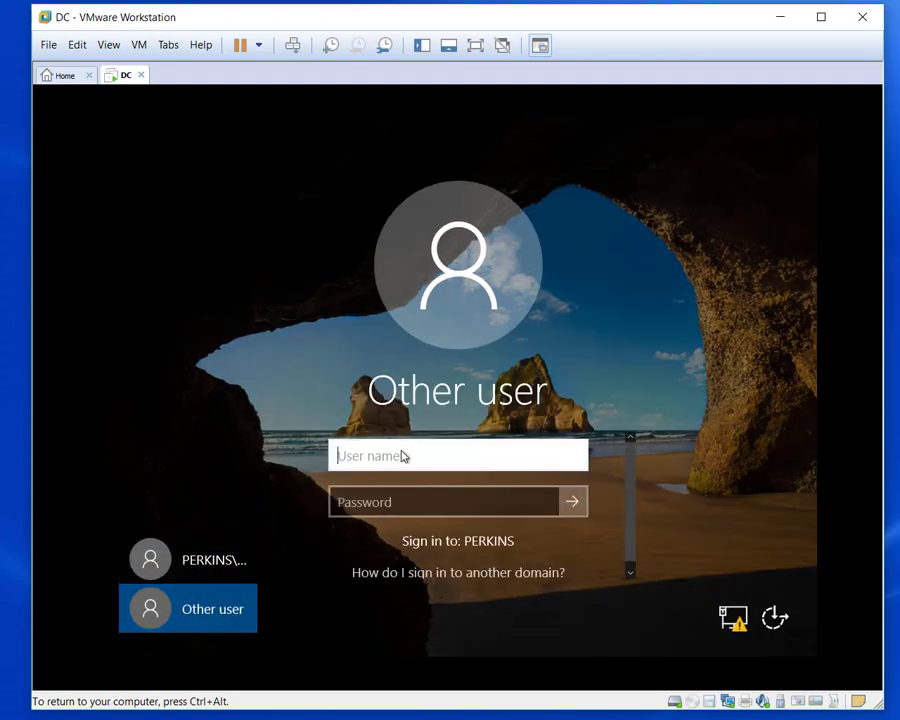
pyautogui.write('administrato')
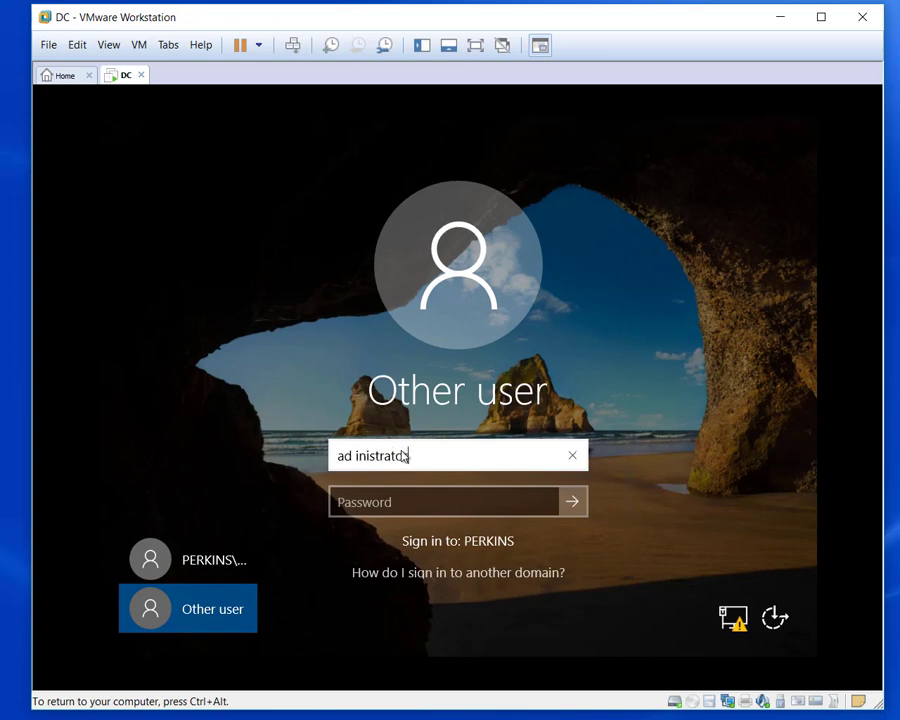
pyautogui.press('Tab')
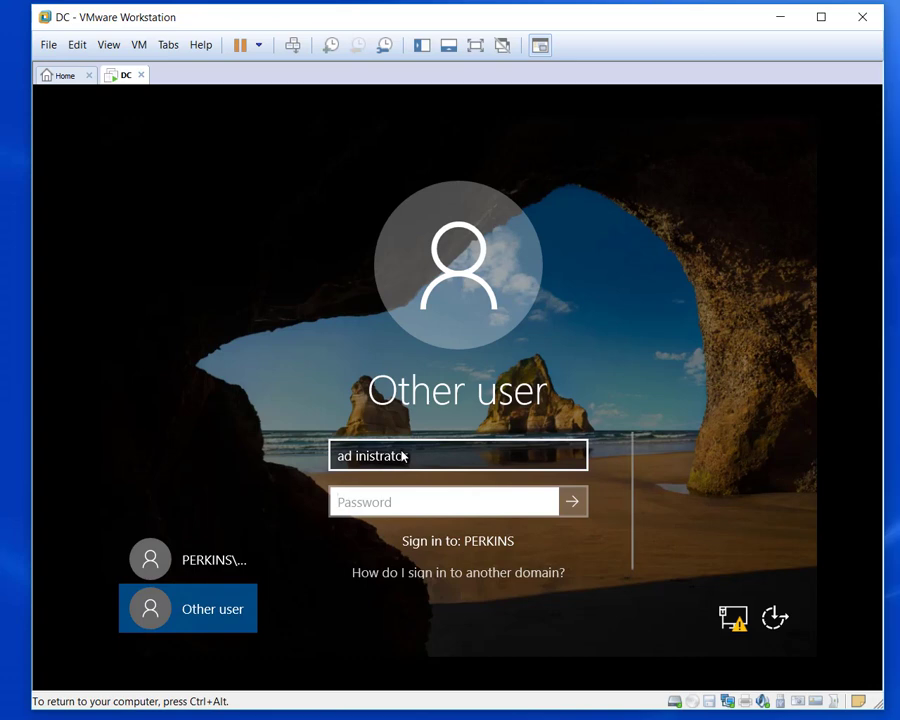
pyautogui.write('P')
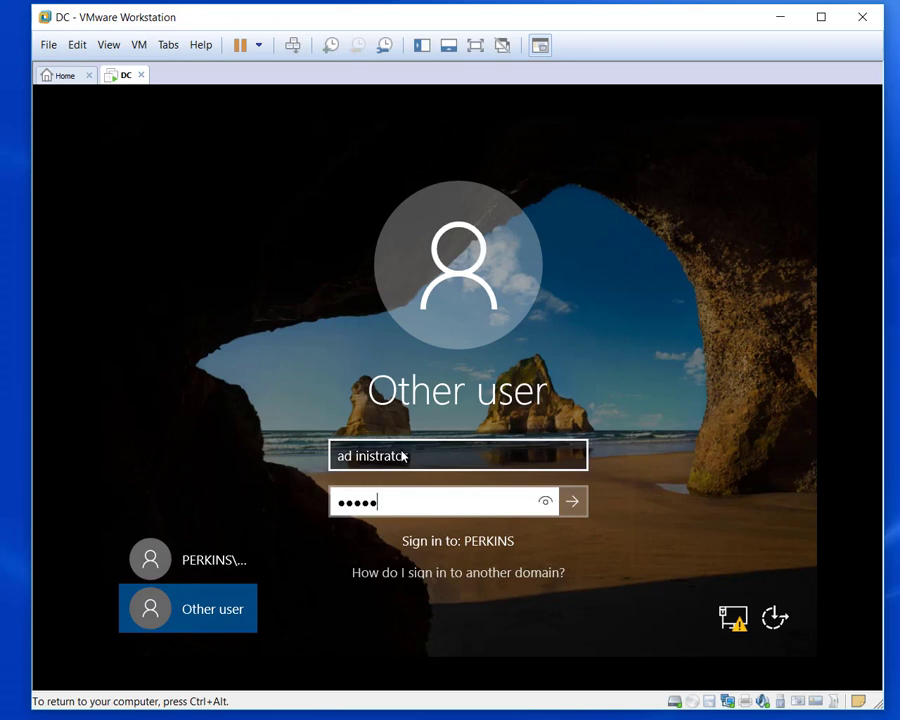
pyautogui.press('BackSpace')
pyautogui.press('BackSpace')
pyautogui.press('BackSpace')
pyautogui.press('BackSpace')
pyautogui.write('P•••••••')
pyautogui.click(573, 503)
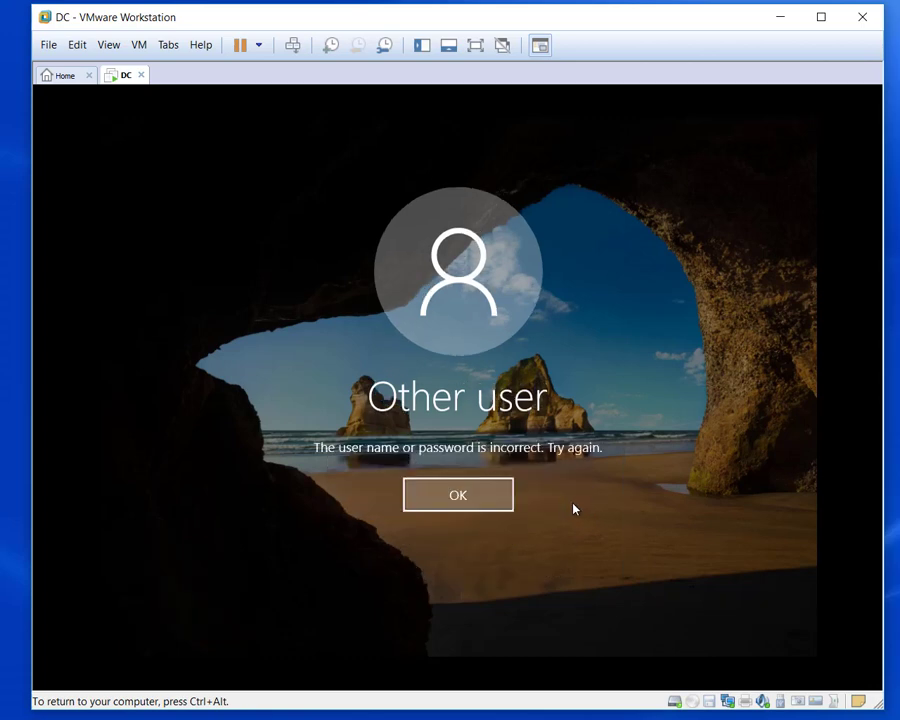
# Dismiss the credentials error, correct the user name to administrator, and sign in again.
pyautogui.click(496, 503)
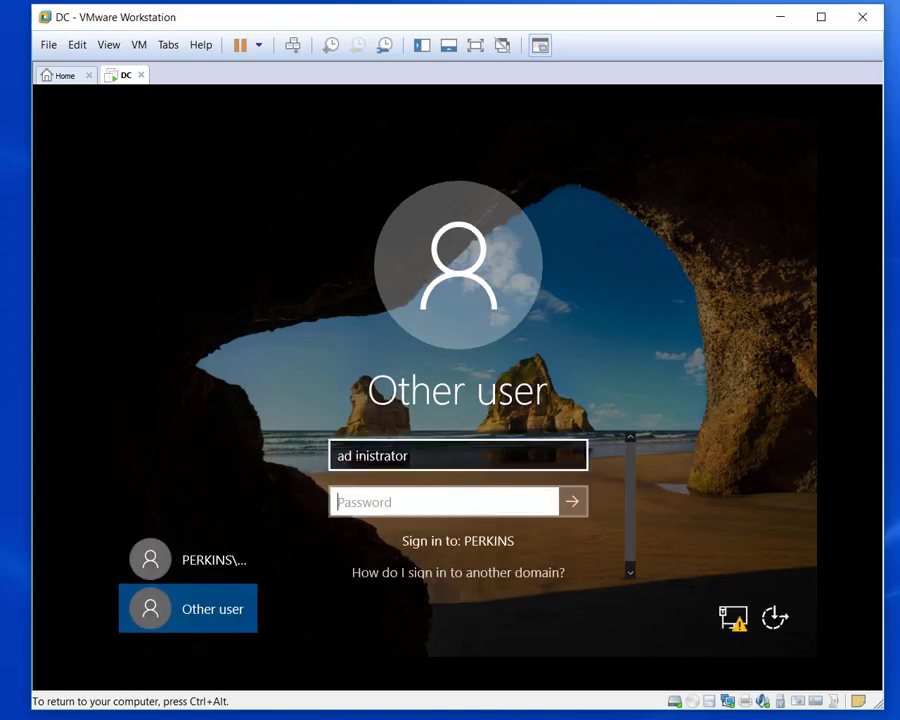
pyautogui.click(356, 455)
pyautogui.press('BackSpace')
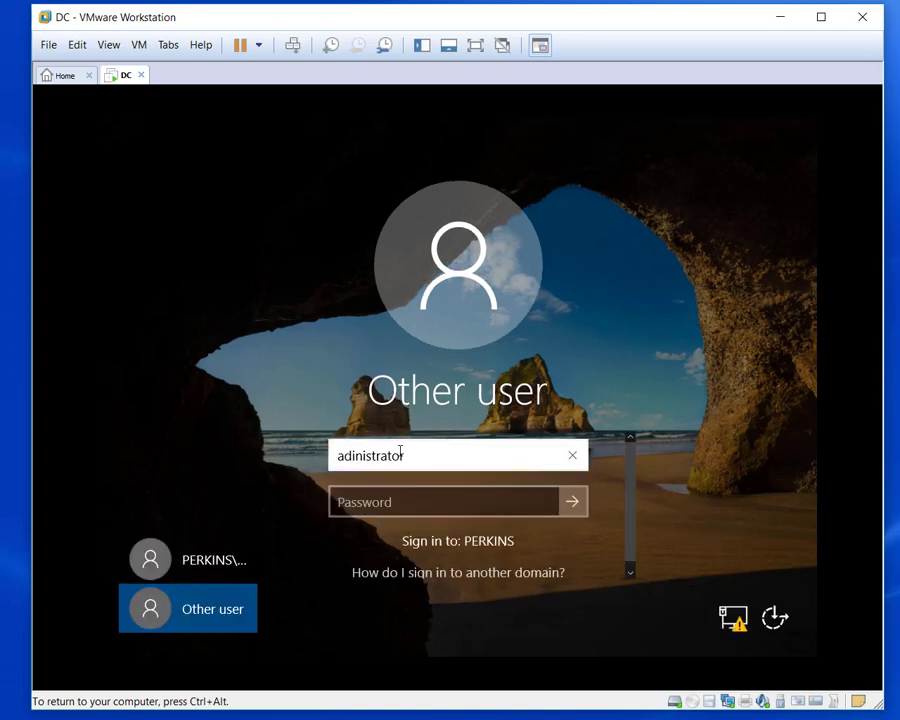
pyautogui.write('m')
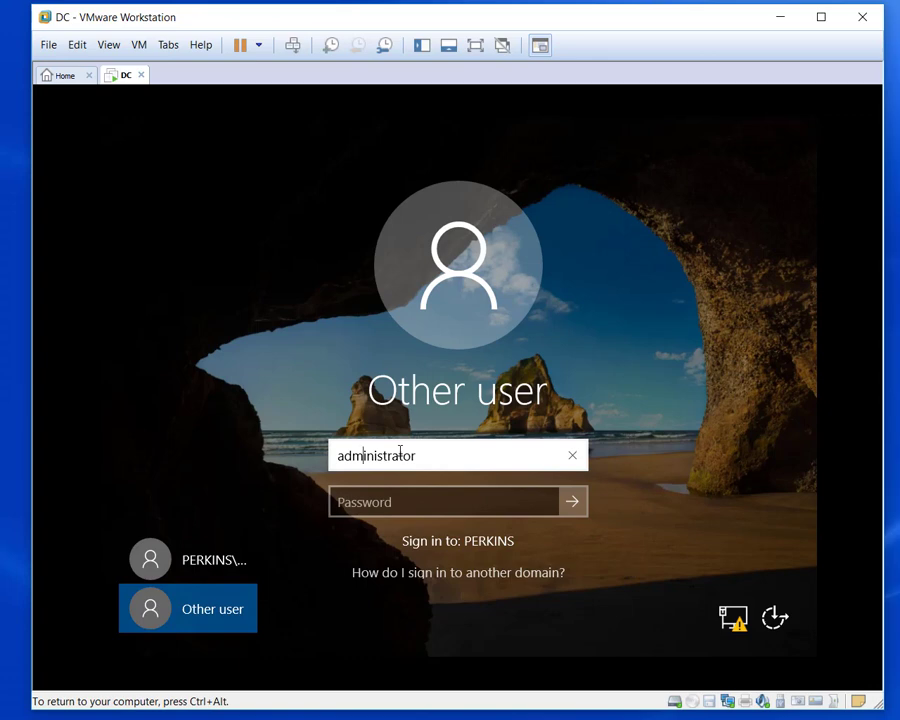
pyautogui.press('Tab')
pyautogui.write('P')
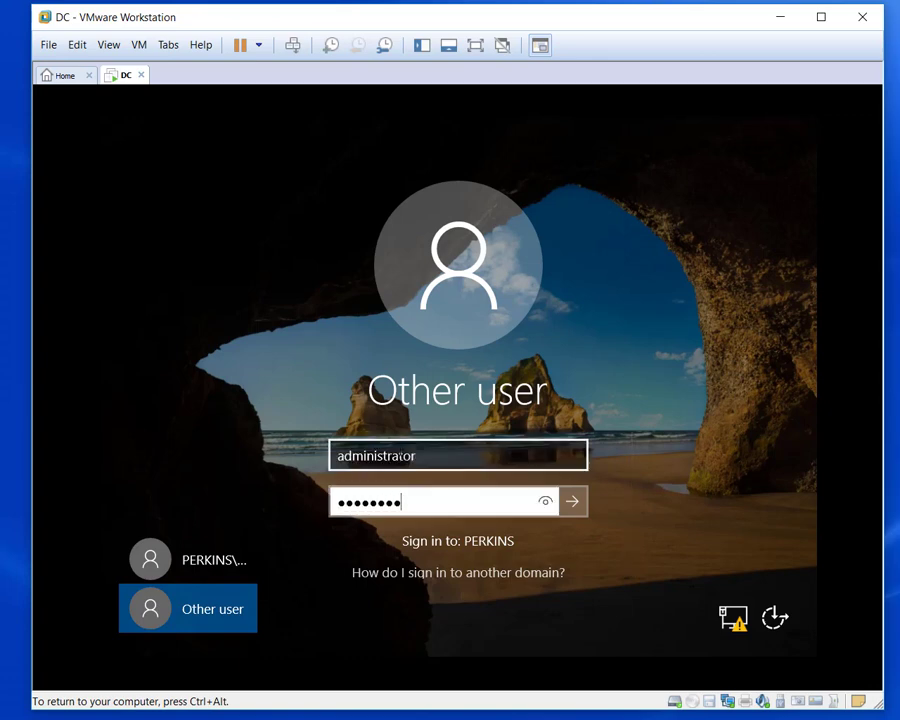
pyautogui.click(573, 501)
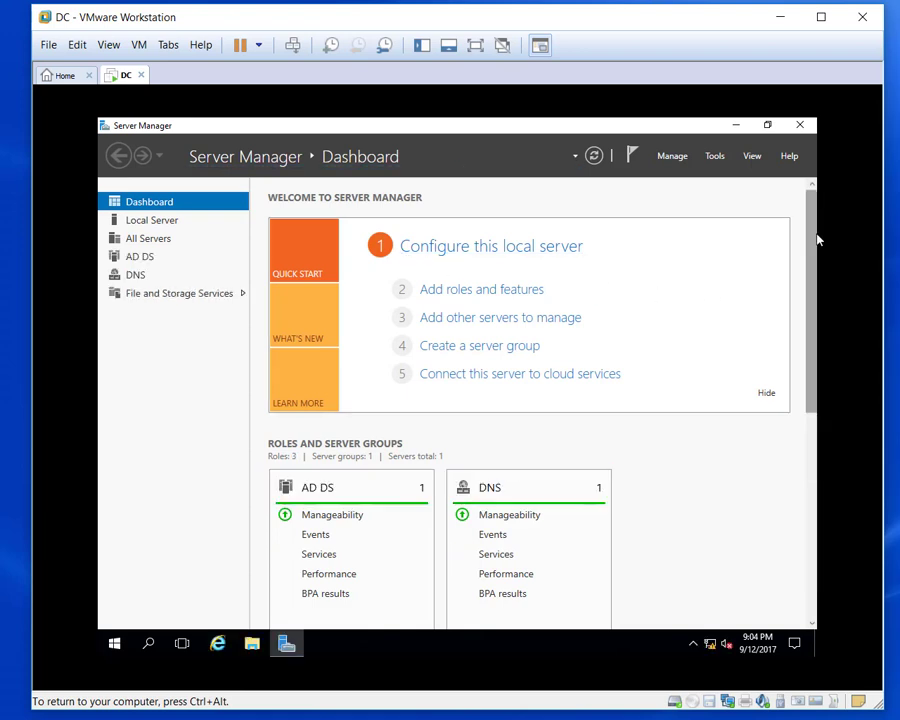
# Postpone the VMware Tools prompt and select the DHCP Server role with its management tools.
pyautogui.moveTo(817, 234); pyautogui.dragTo(806, 195)
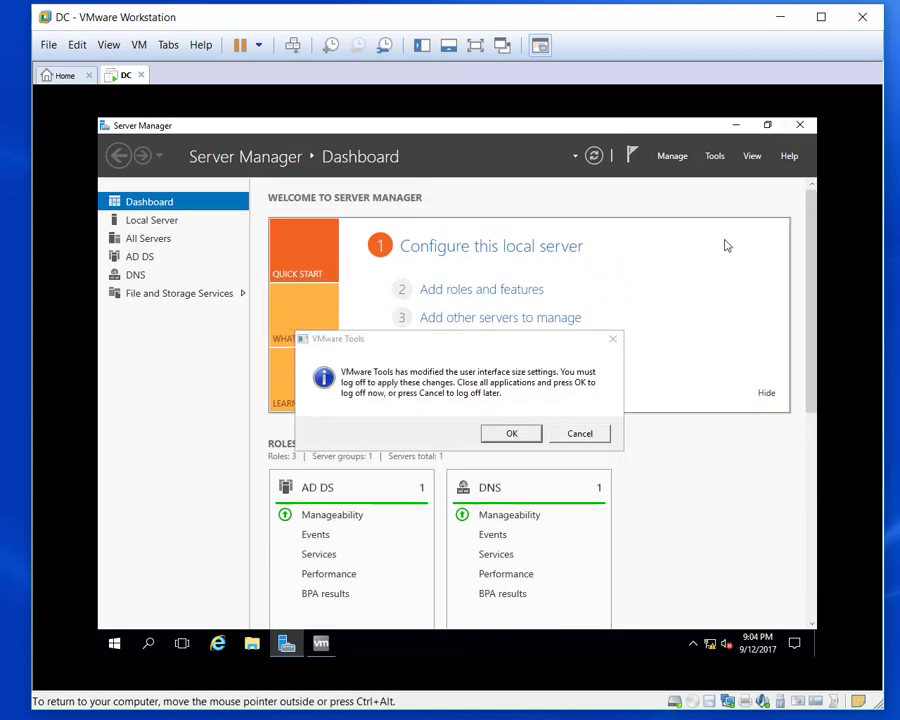
pyautogui.click(579, 434)
pyautogui.click(492, 292)
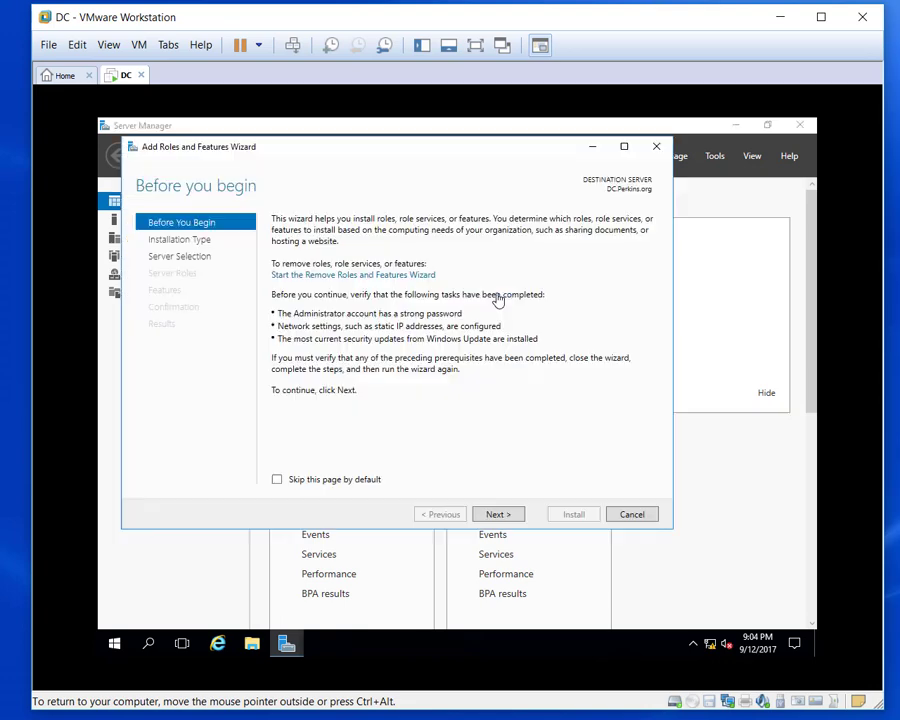
pyautogui.click(508, 517)
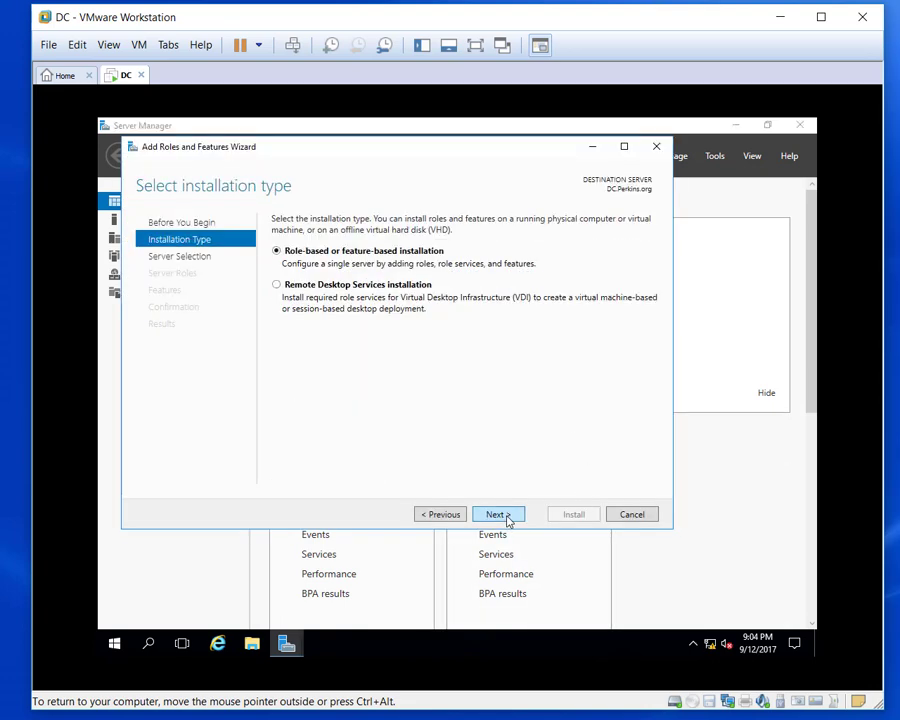
pyautogui.click(508, 517)
pyautogui.click(508, 517)
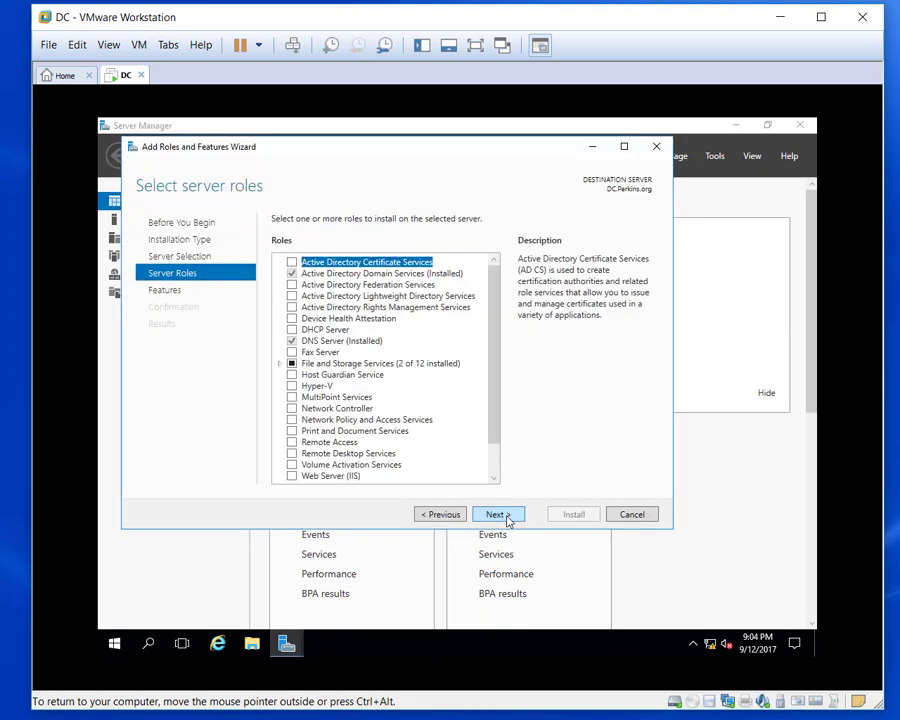
pyautogui.click(292, 331)
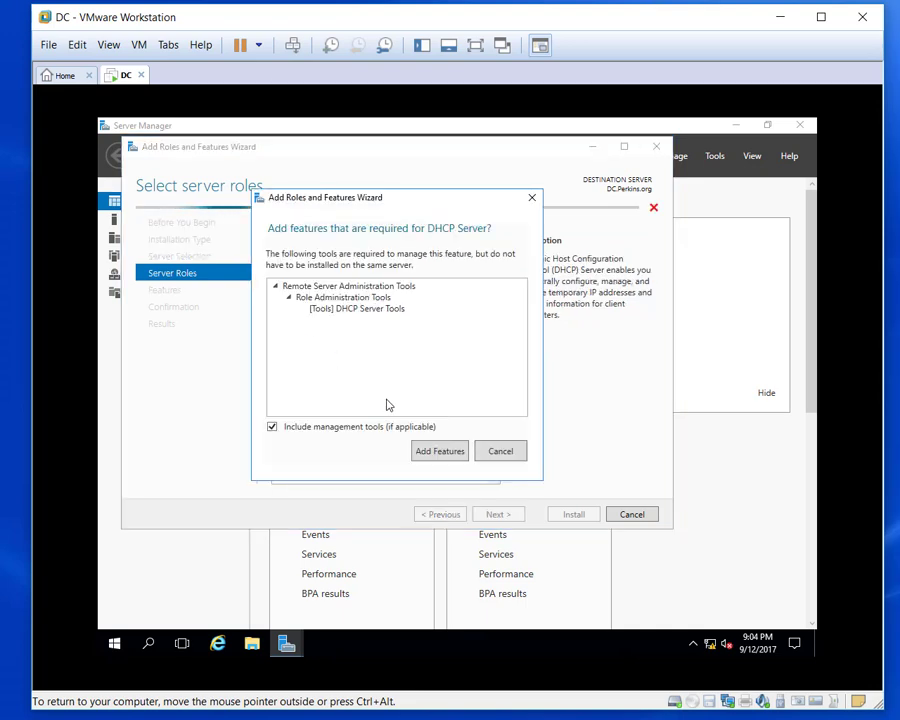
pyautogui.click(437, 452)
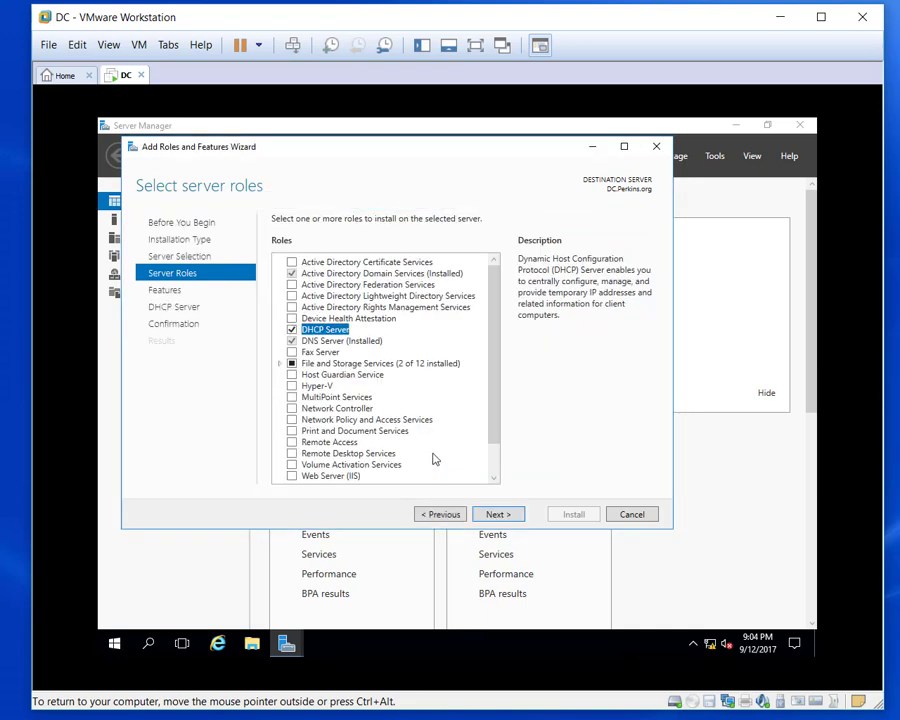
# Step through the remaining wizard pages, install DHCP Server, and close the wizard.
pyautogui.click(502, 515)
pyautogui.click(502, 515)
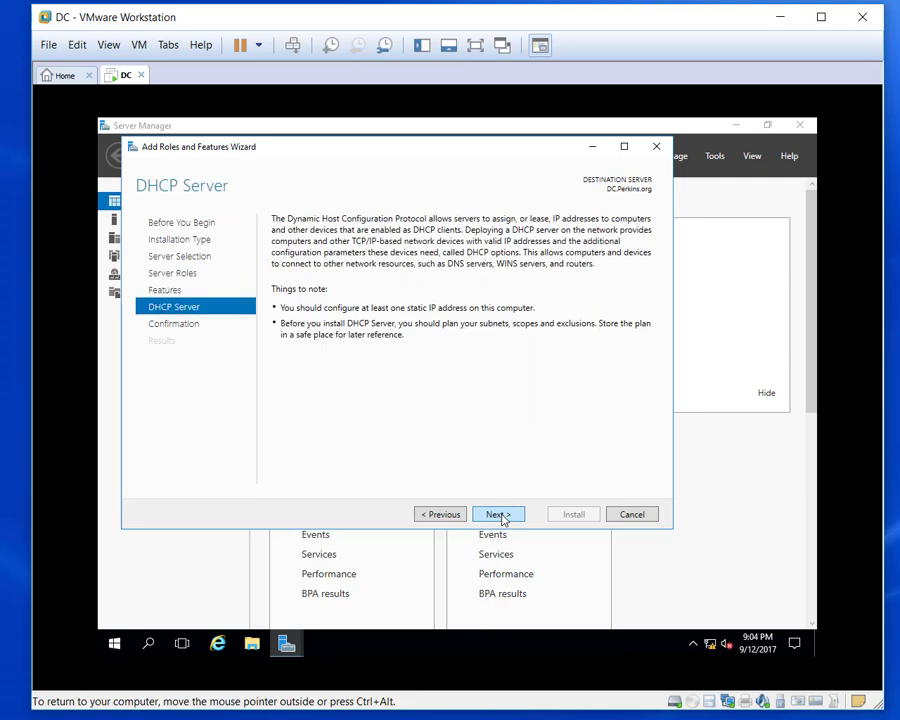
pyautogui.click(502, 515)
pyautogui.click(574, 514)
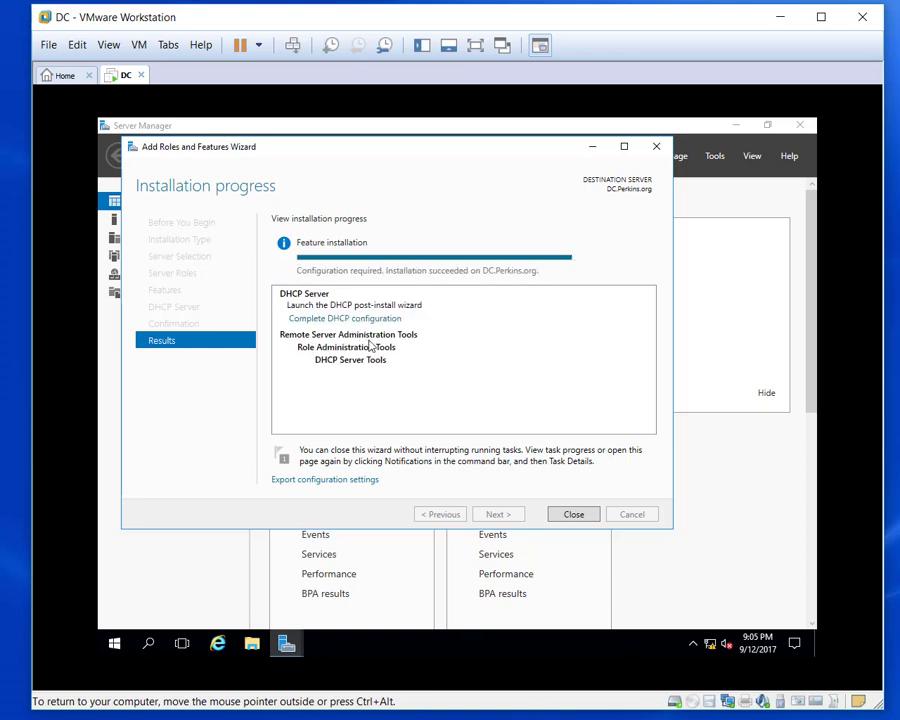
pyautogui.click(575, 516)
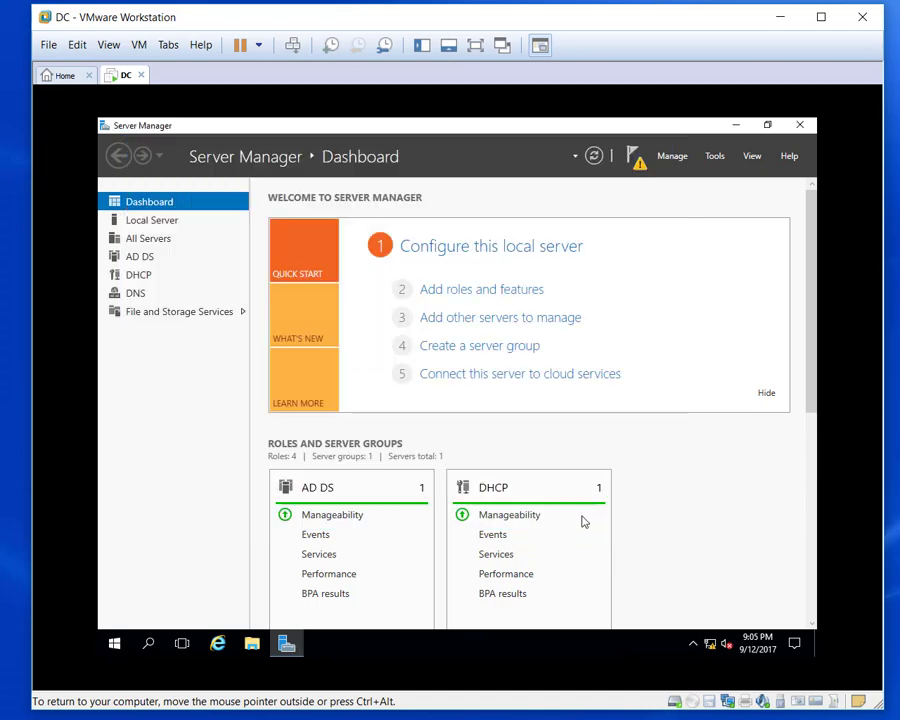
# Run Complete DHCP configuration from notifications and commit it with PERKINS\administrator credentials.
pyautogui.click(635, 157)
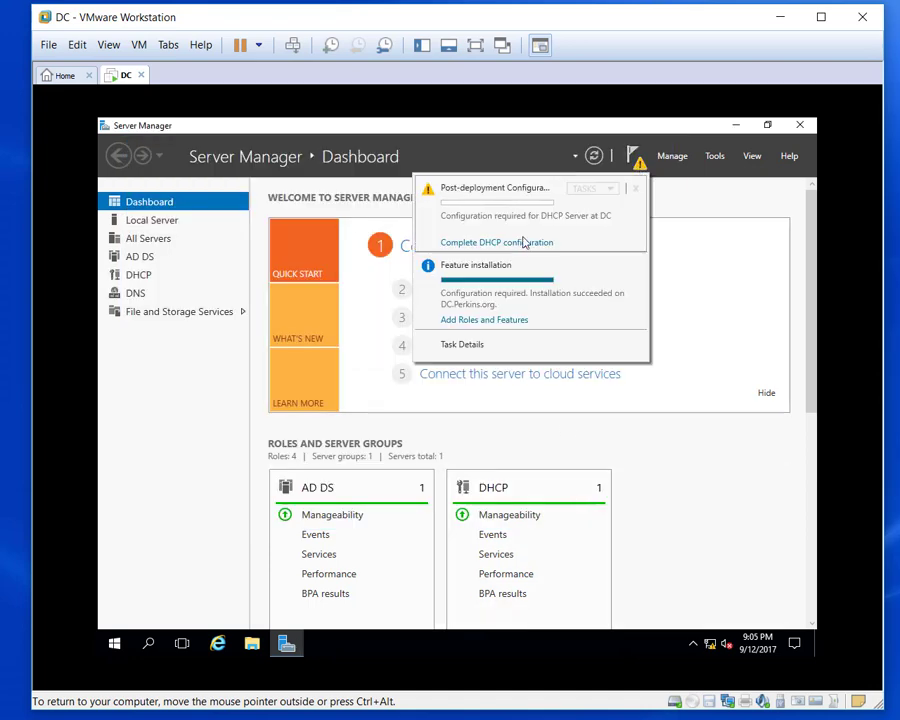
pyautogui.click(518, 243)
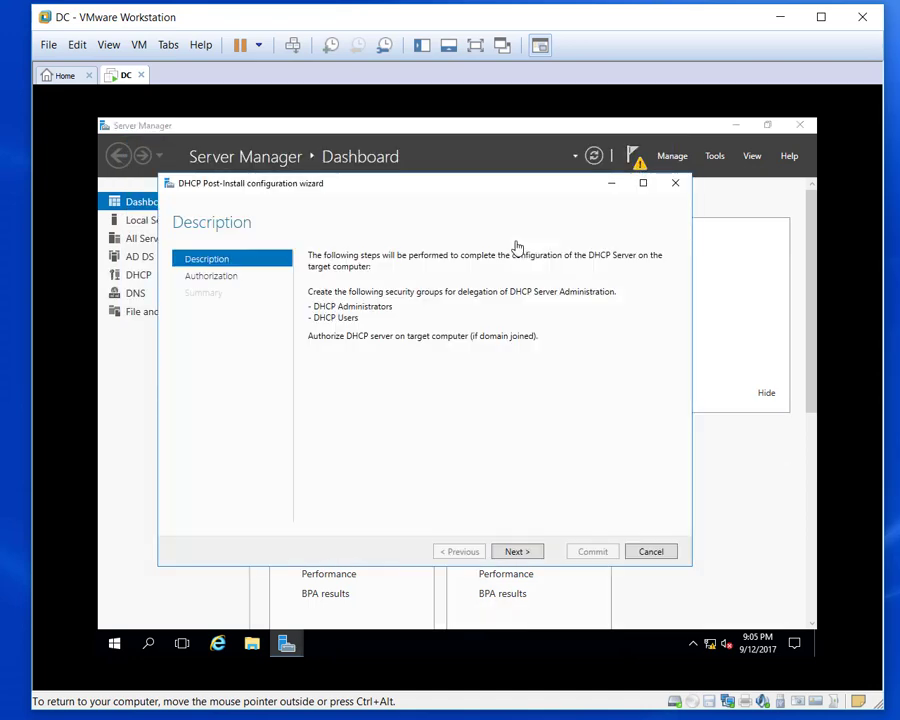
pyautogui.click(517, 552)
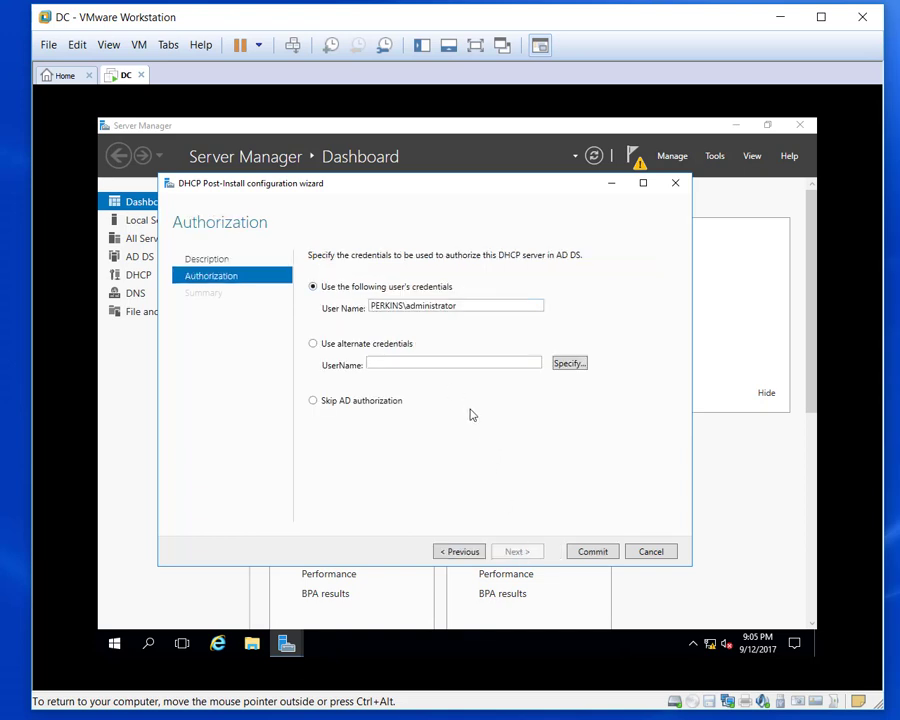
pyautogui.click(593, 551)
pyautogui.click(593, 552)
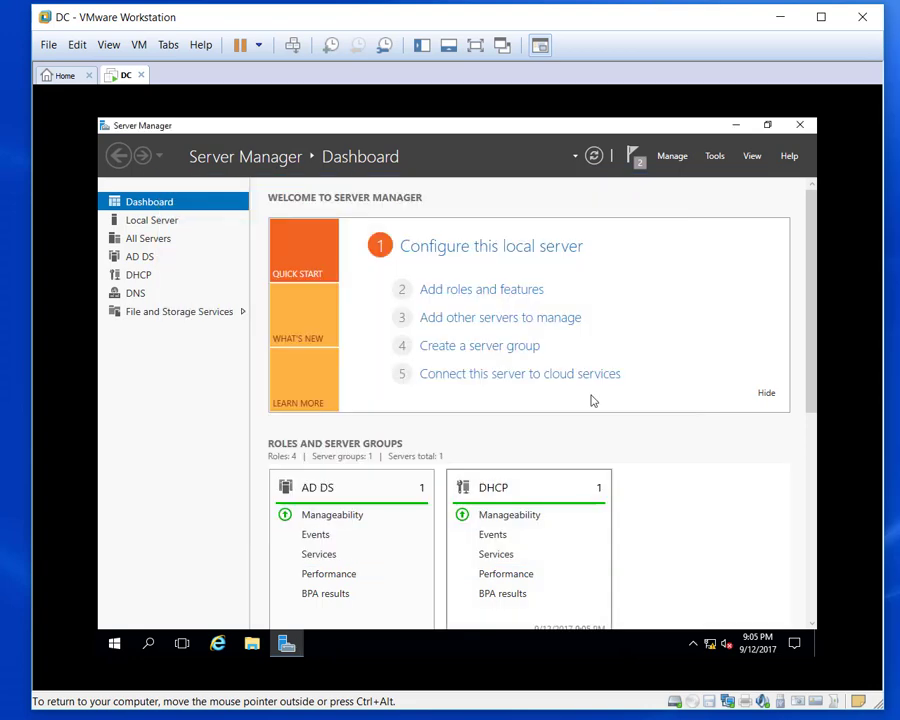
# Launch the DHCP console from Tools, maximize it, and expand dc.perkins.org and its IPv4 node.
pyautogui.click(712, 157)
pyautogui.click(620, 321)
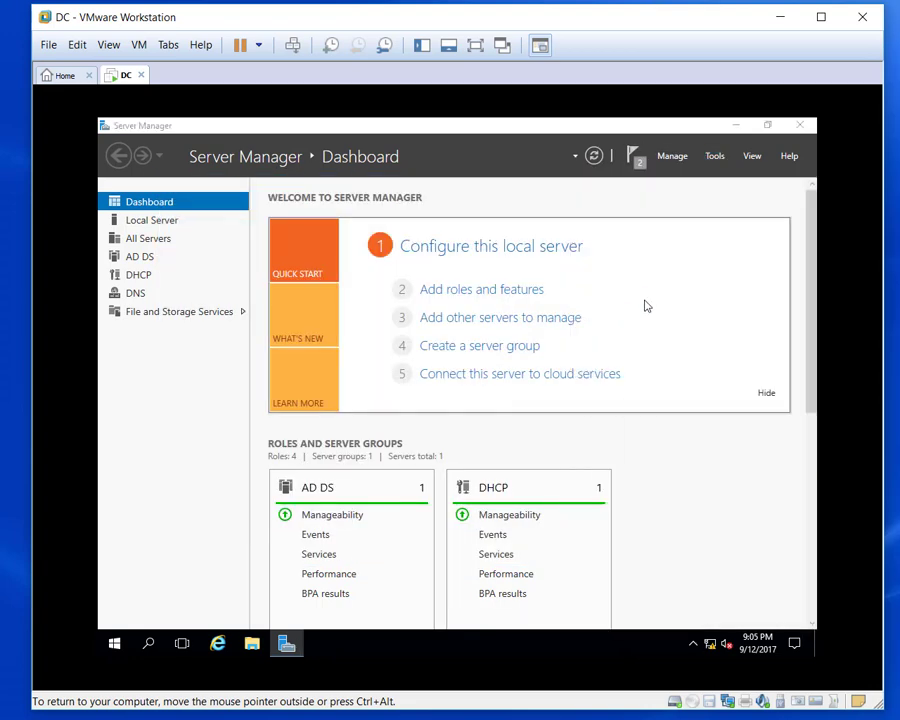
pyautogui.click(163, 243)
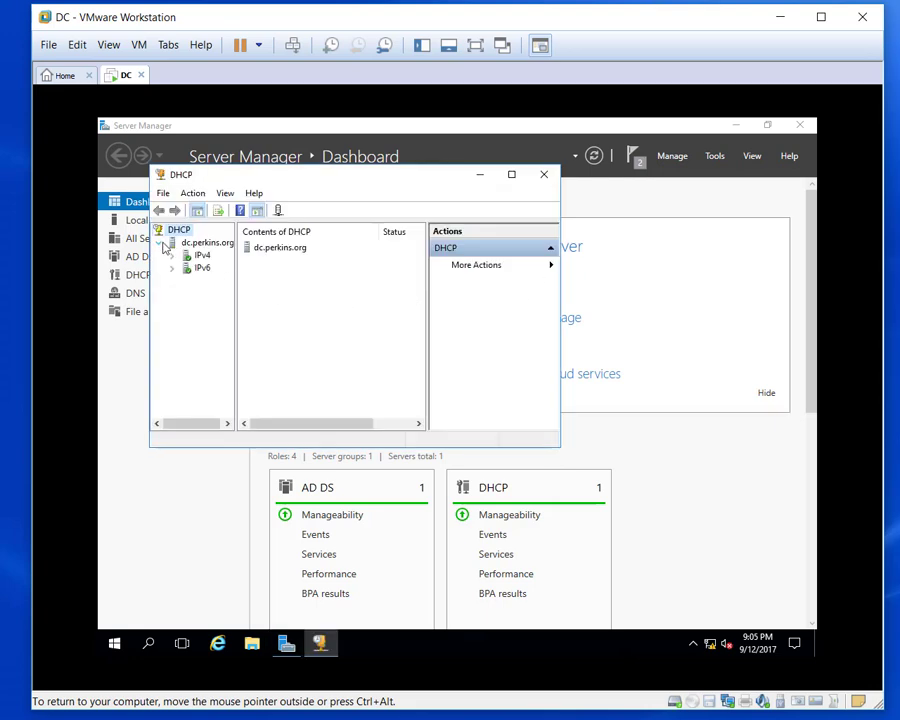
pyautogui.click(512, 175)
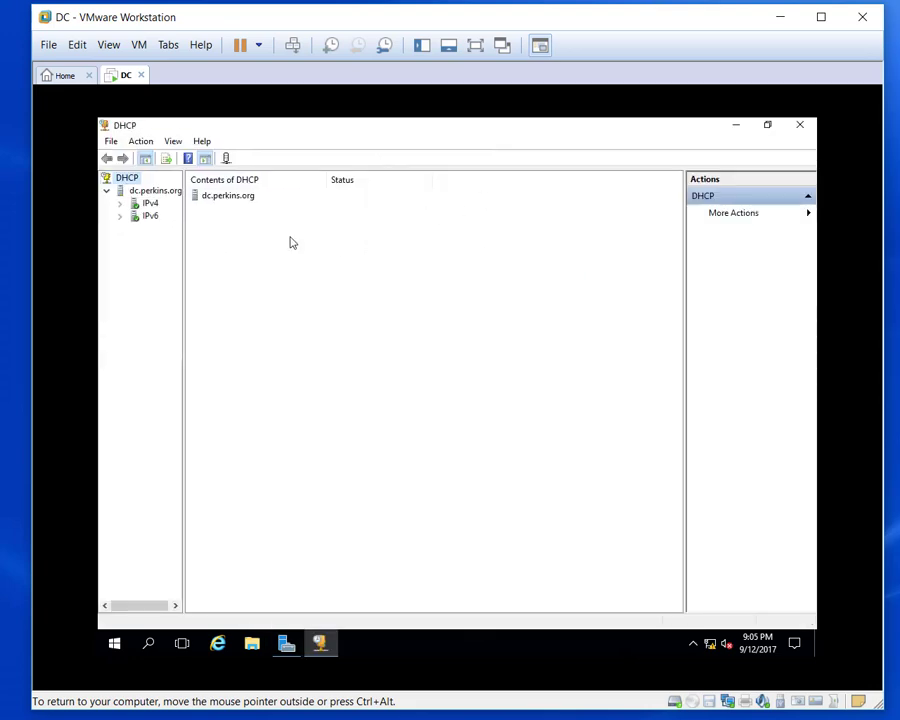
pyautogui.click(120, 203)
pyautogui.click(163, 219)
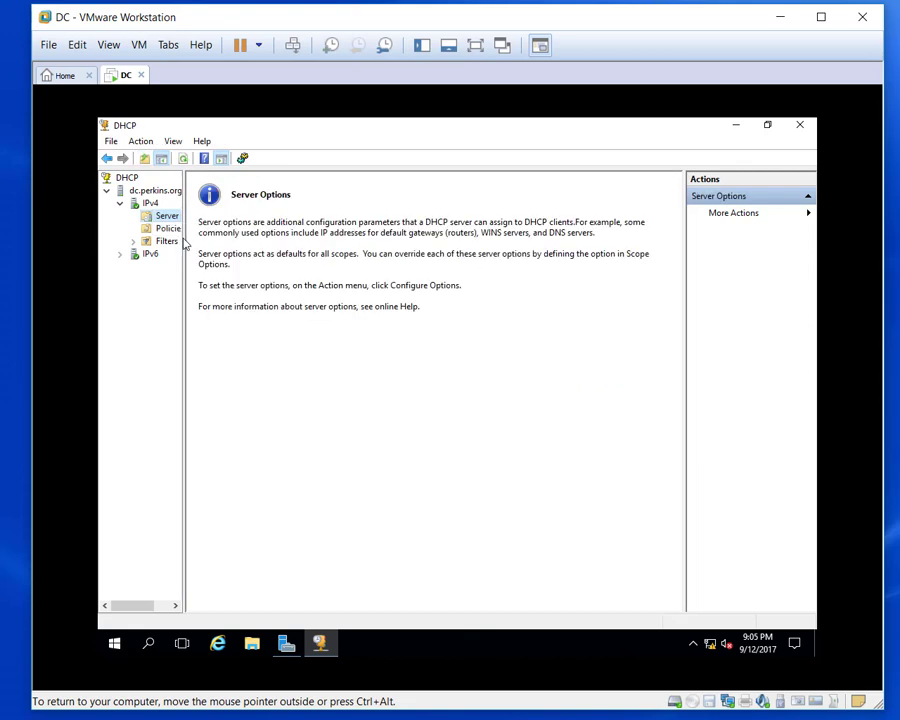
pyautogui.moveTo(184, 241); pyautogui.dragTo(279, 240)
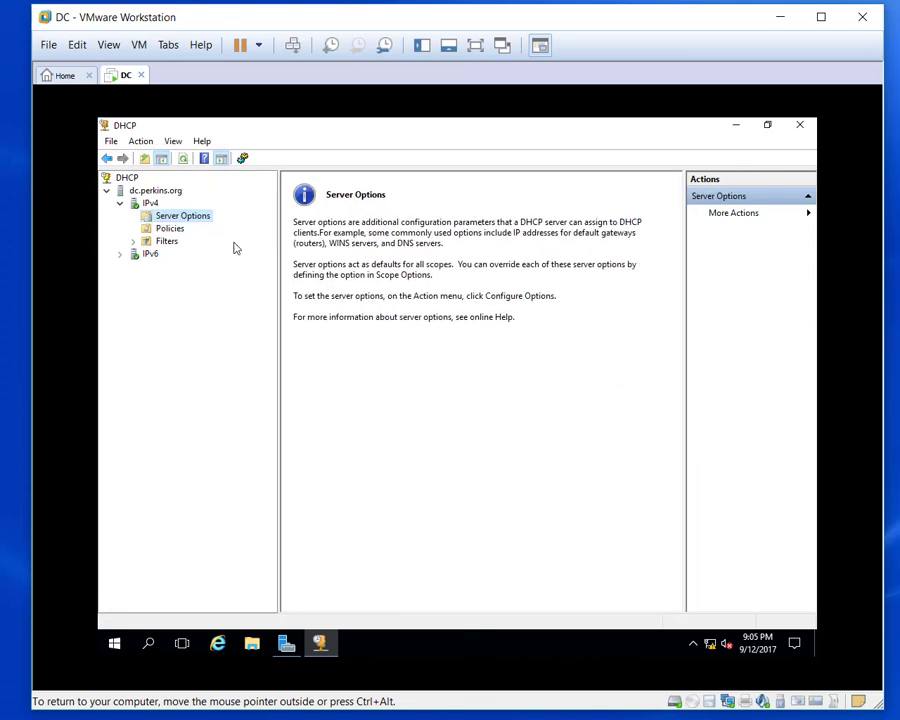
# Look over Server Options without changes, expand Filters, and select the IPv4 node.
pyautogui.rightClick(183, 220)
pyautogui.click(159, 229)
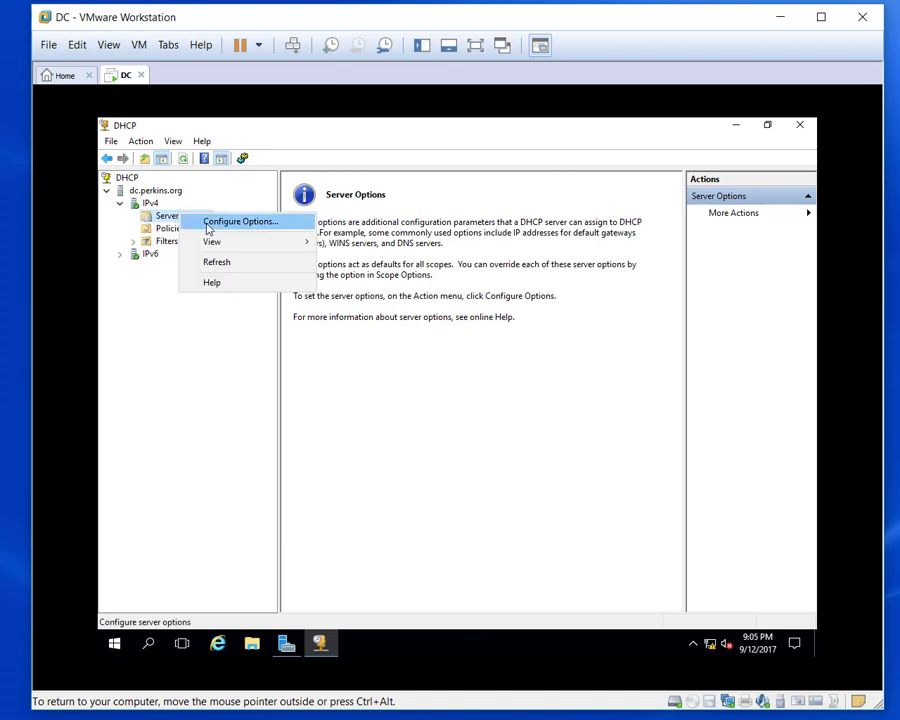
pyautogui.click(208, 223)
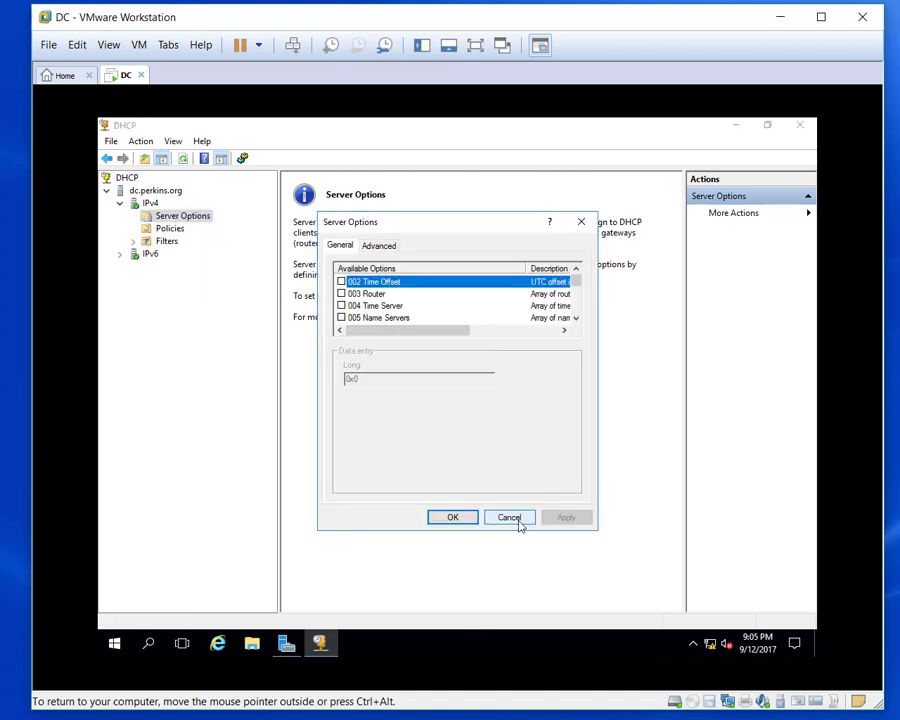
pyautogui.click(512, 519)
pyautogui.click(133, 241)
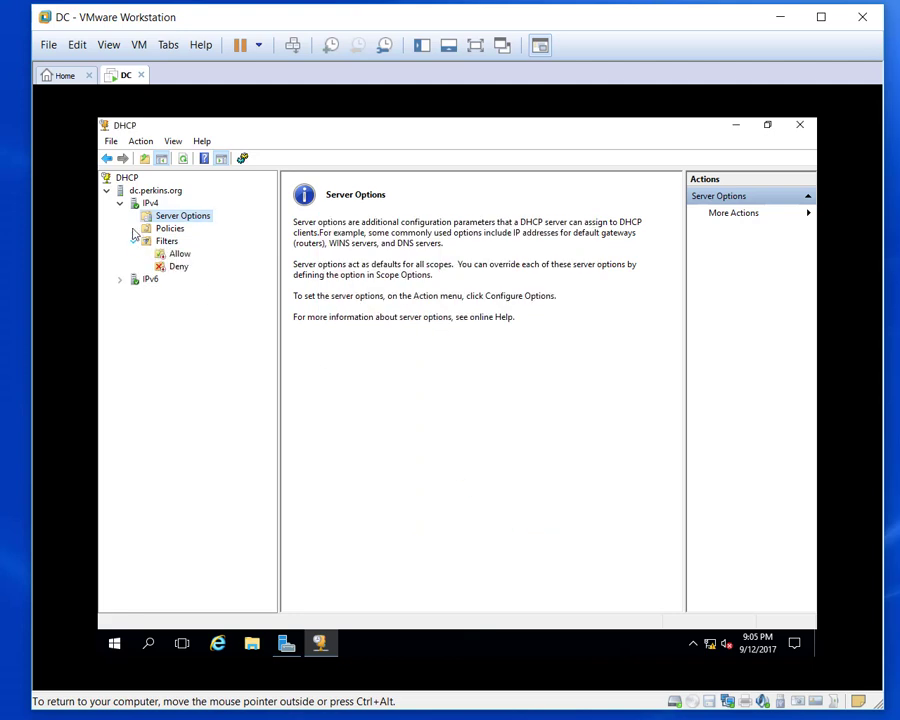
pyautogui.click(150, 191)
pyautogui.click(150, 204)
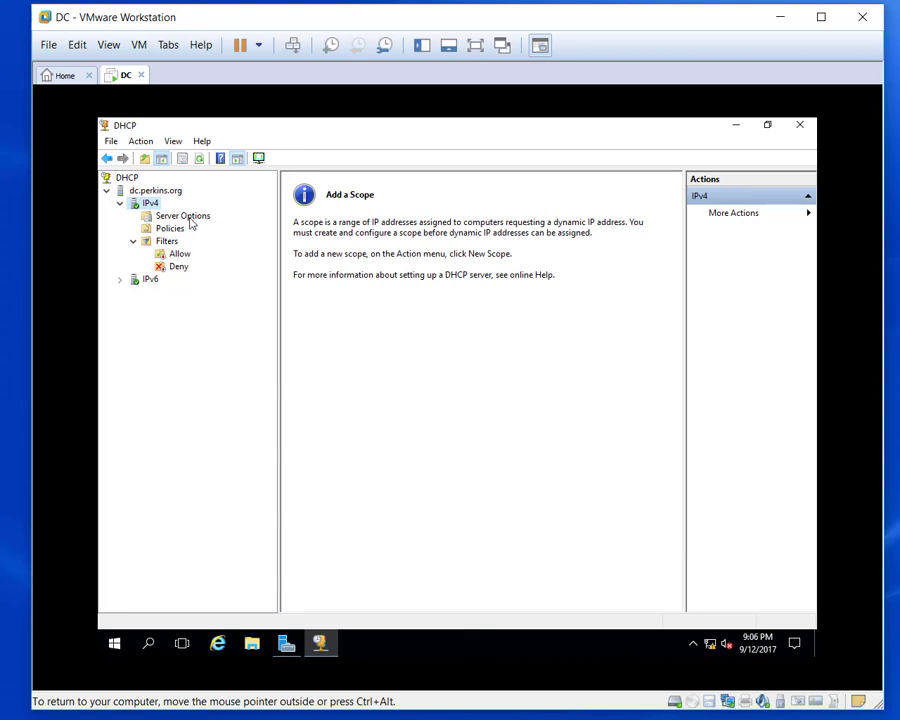
# Start a New Scope on IPv4 named Metro with range 192.168.55.2 to 192.168.55.200.
pyautogui.rightClick(156, 208)
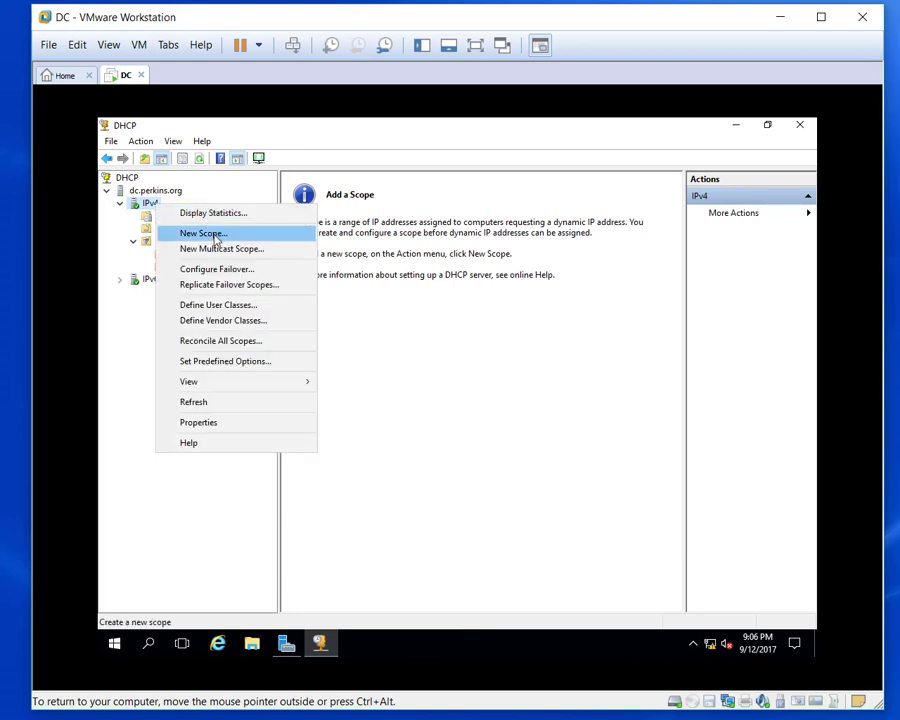
pyautogui.click(216, 238)
pyautogui.click(554, 508)
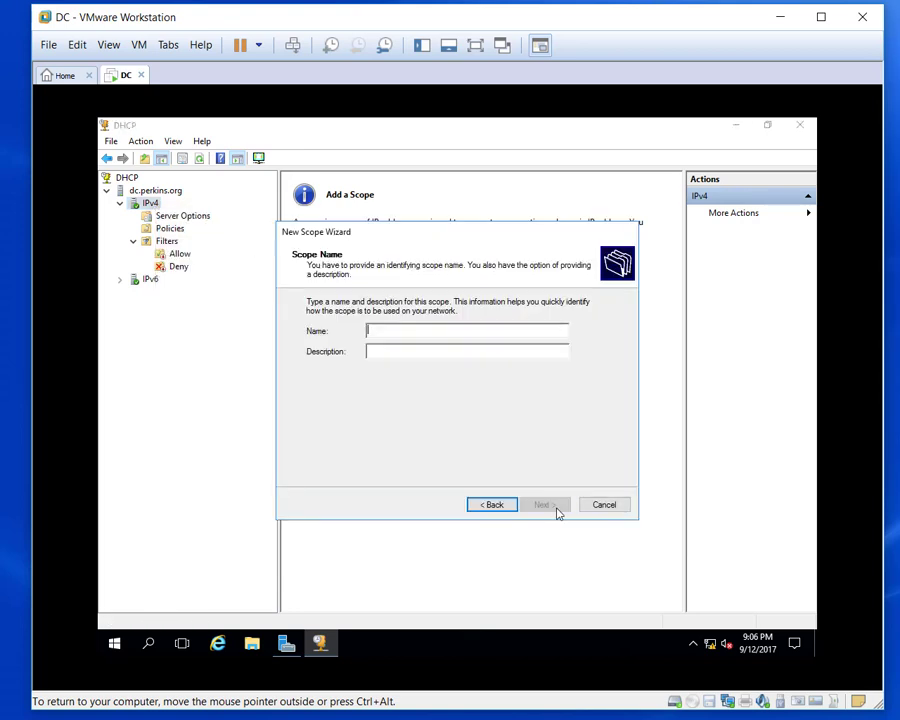
pyautogui.write('Metro')
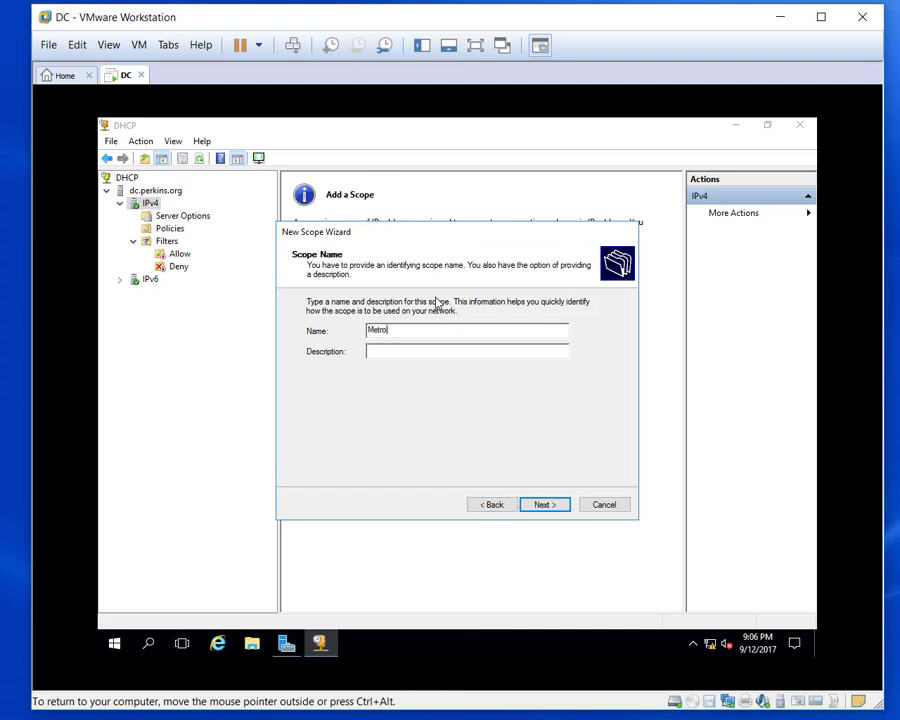
pyautogui.click(540, 507)
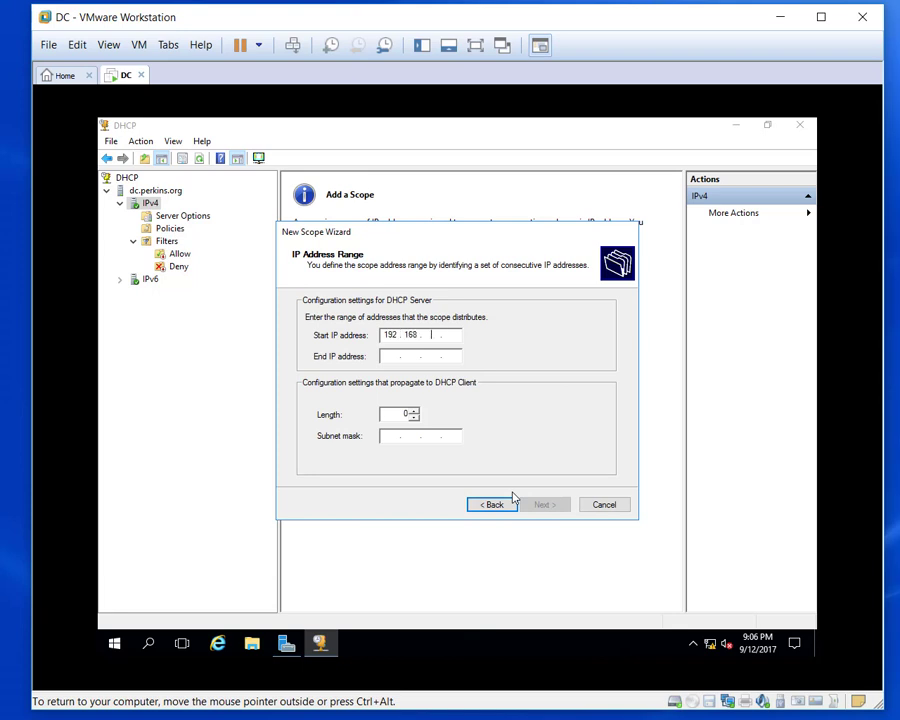
pyautogui.write('55')
pyautogui.press('Tab')
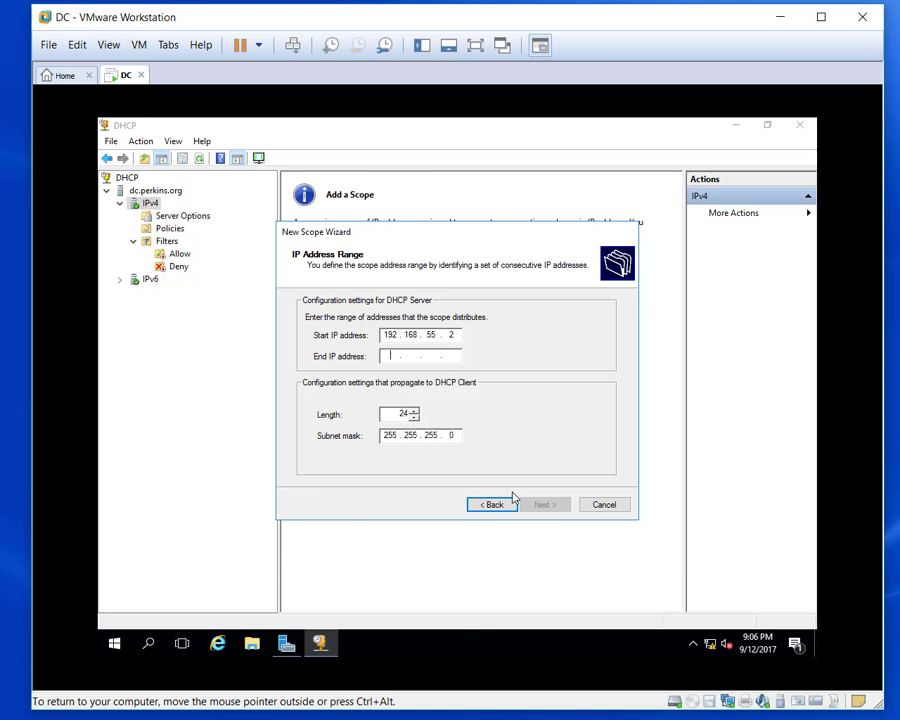
pyautogui.write('192 . 168 . 55 . 200')
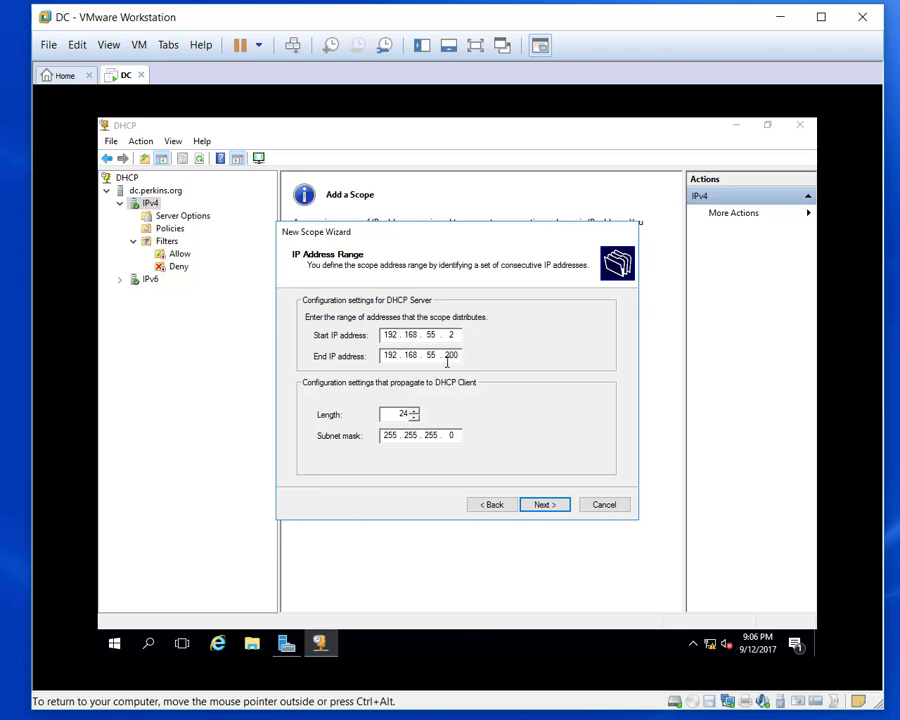
# Accept defaults for exclusions, lease, DNS 192.168.55.5 and activation, then finish the Metro scope.
pyautogui.click(543, 505)
pyautogui.click(543, 505)
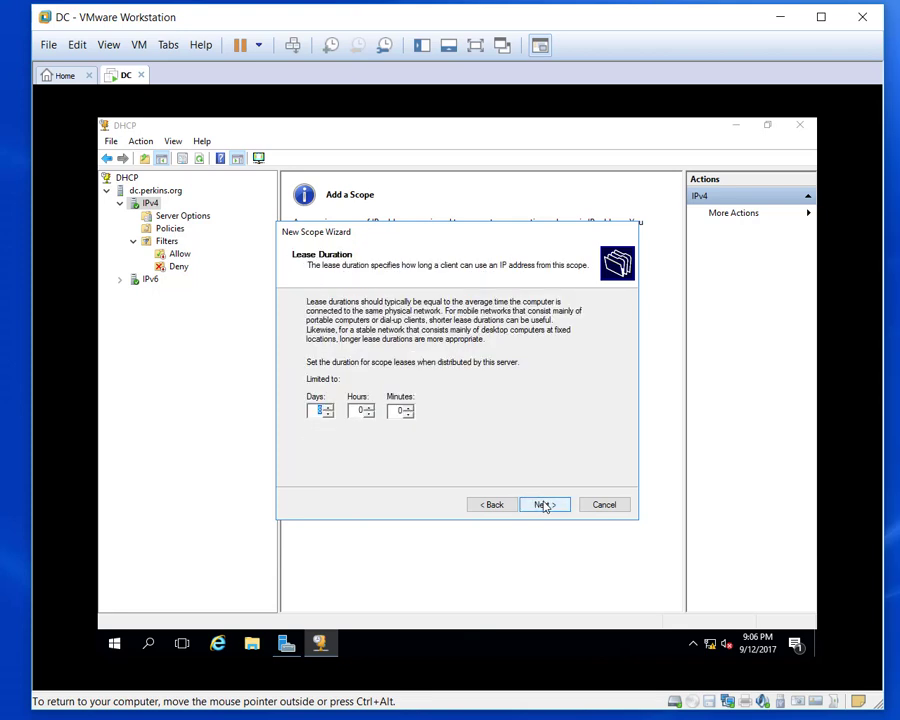
pyautogui.click(543, 505)
pyautogui.click(543, 505)
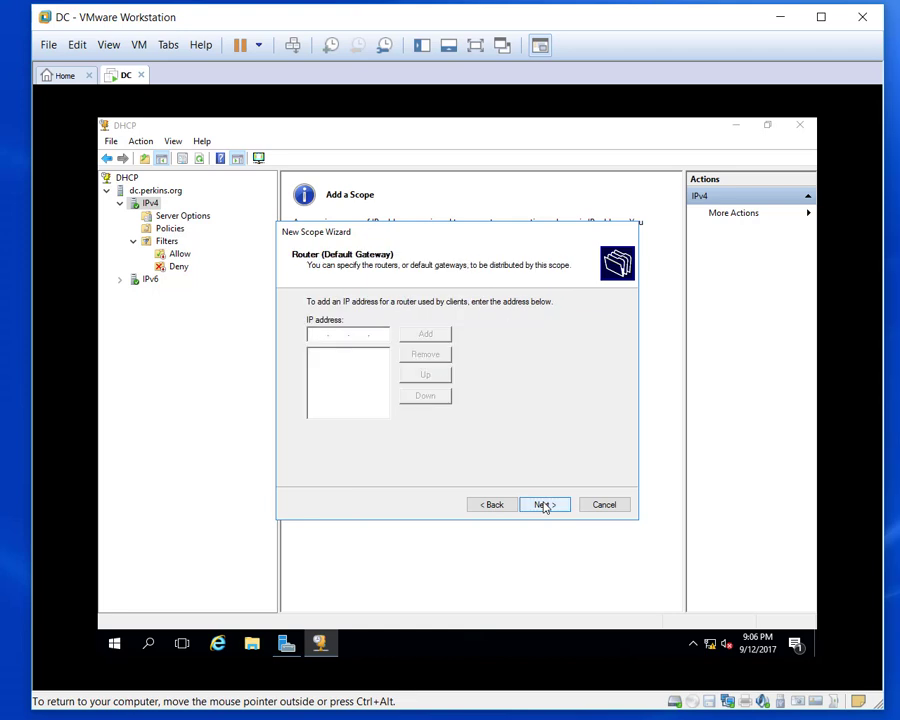
pyautogui.click(543, 505)
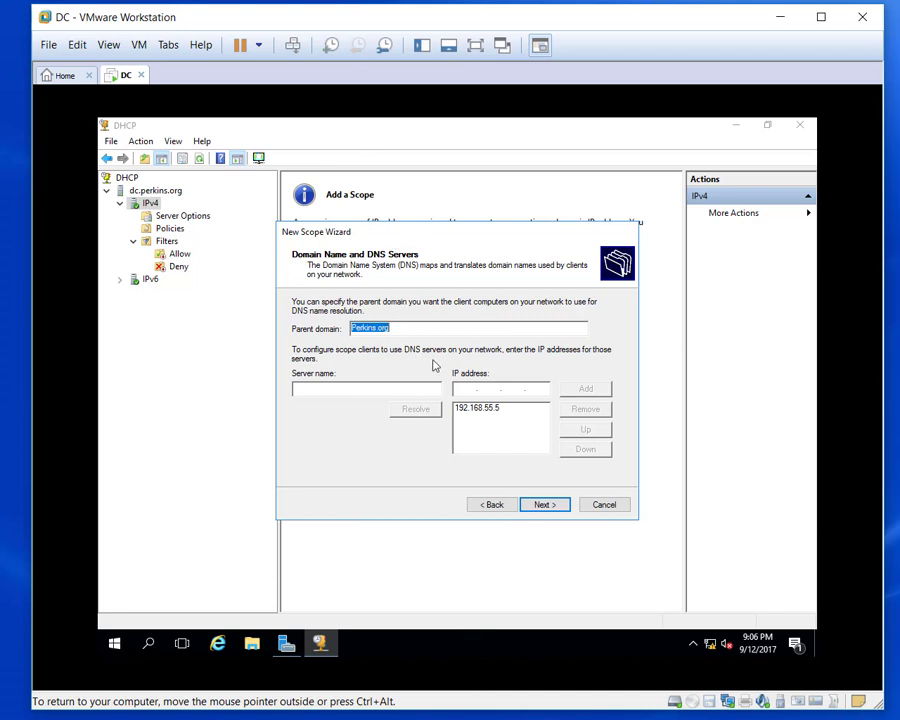
pyautogui.click(545, 505)
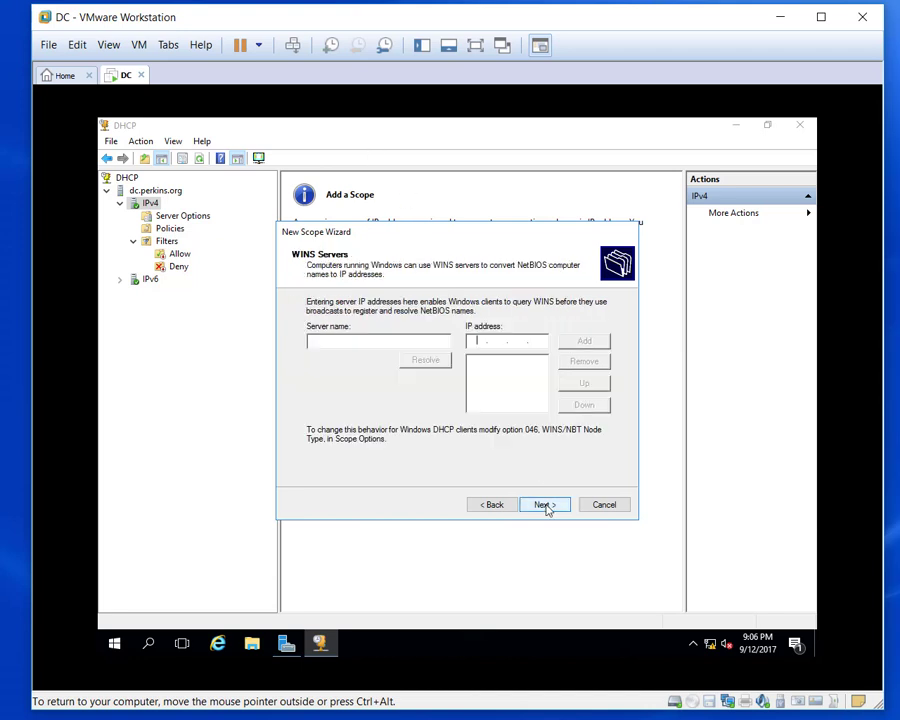
pyautogui.click(542, 506)
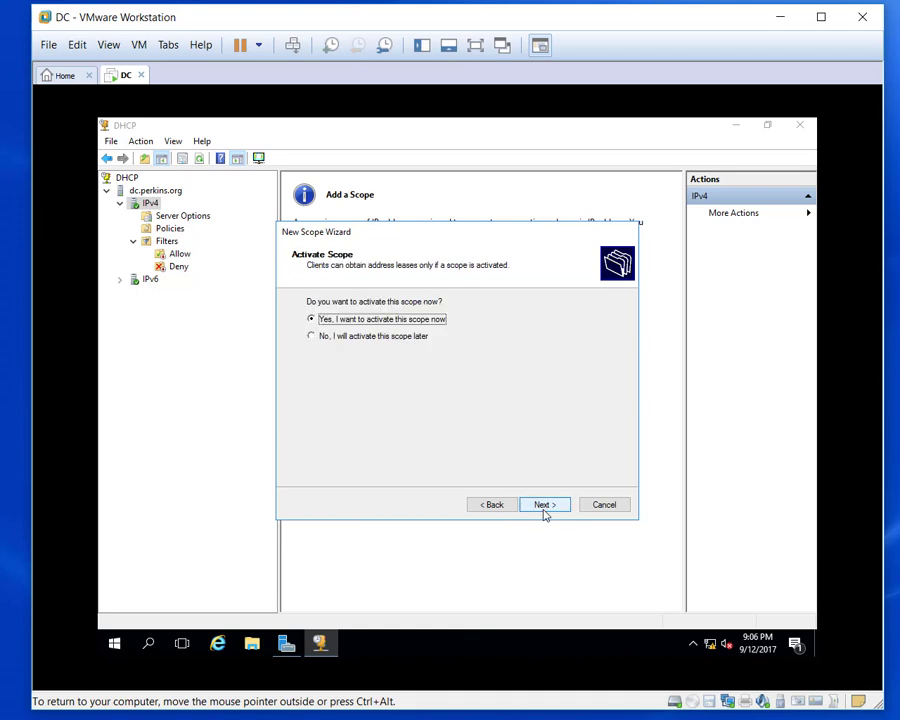
pyautogui.click(544, 507)
pyautogui.click(545, 506)
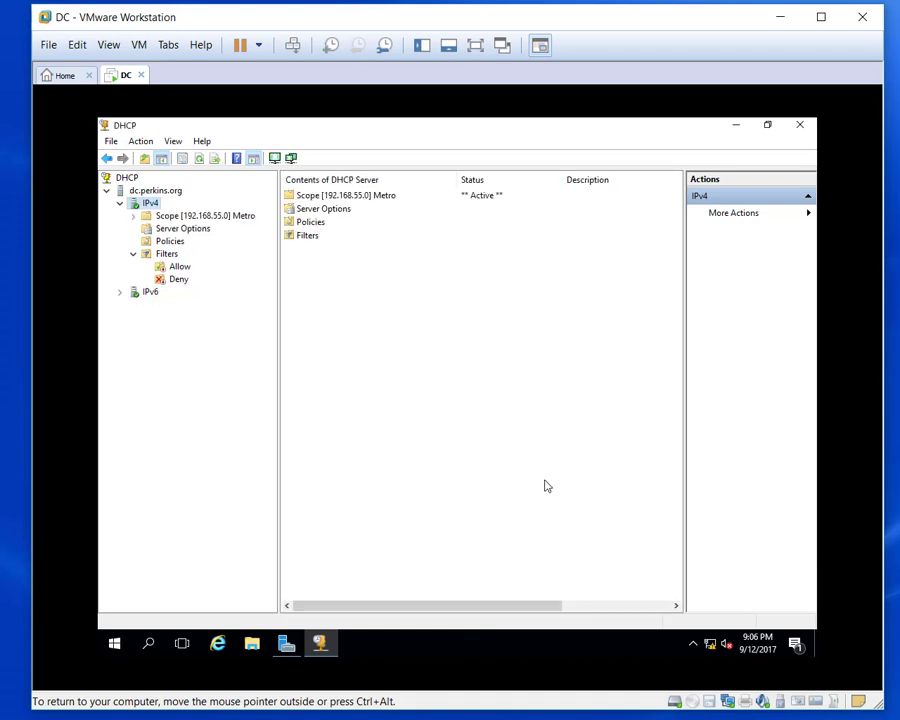
# Expand Scope [192.168.55.0] Metro and browse its Address Leases, Address Pool and Reservations.
pyautogui.doubleClick(186, 216)
pyautogui.click(196, 241)
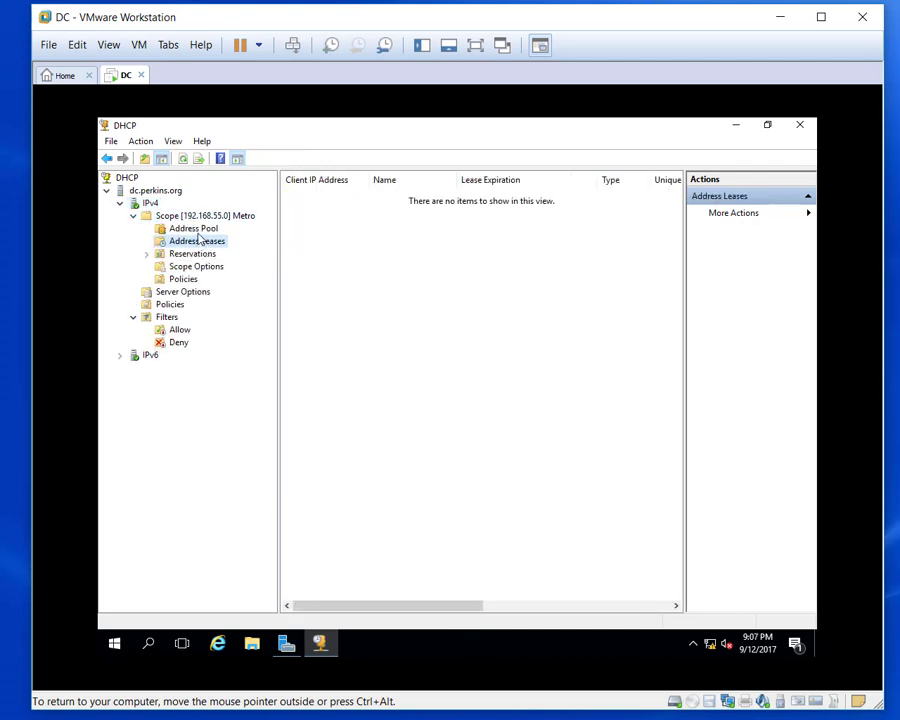
pyautogui.click(197, 229)
pyautogui.click(198, 255)
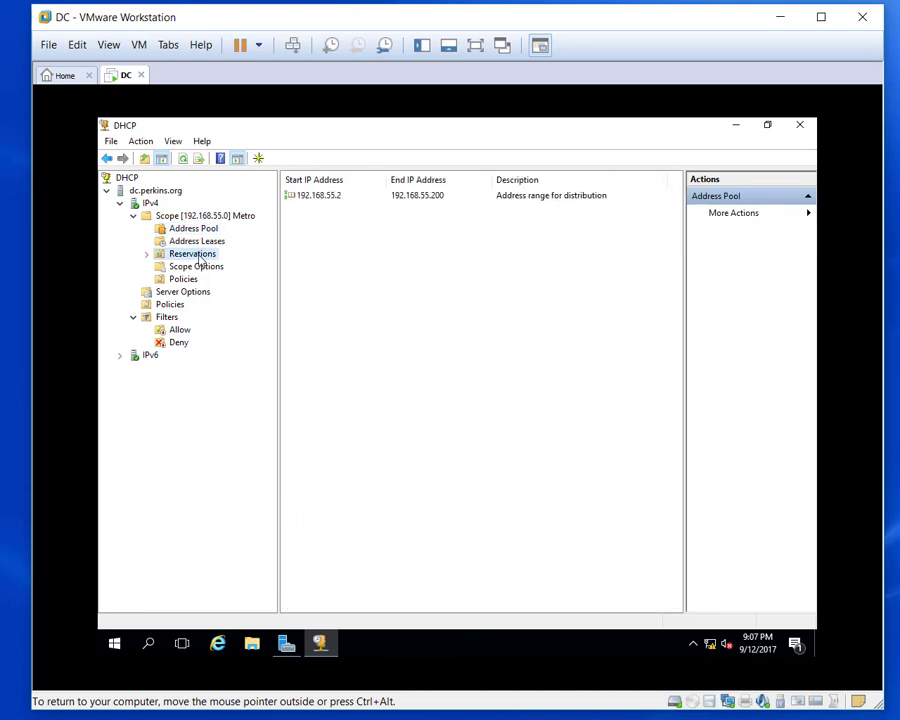
pyautogui.click(200, 242)
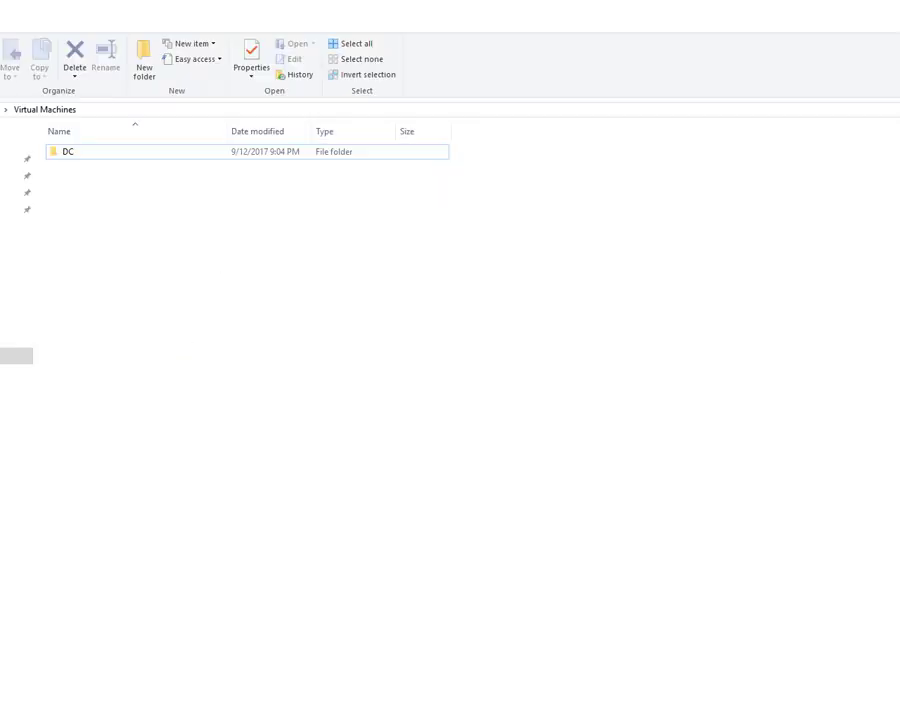
# Restore File Explorer, browse VDI (D:) into the CA folder, and open the CA .vmx file.
pyautogui.moveTo(580, 6); pyautogui.dragTo(477, 107)
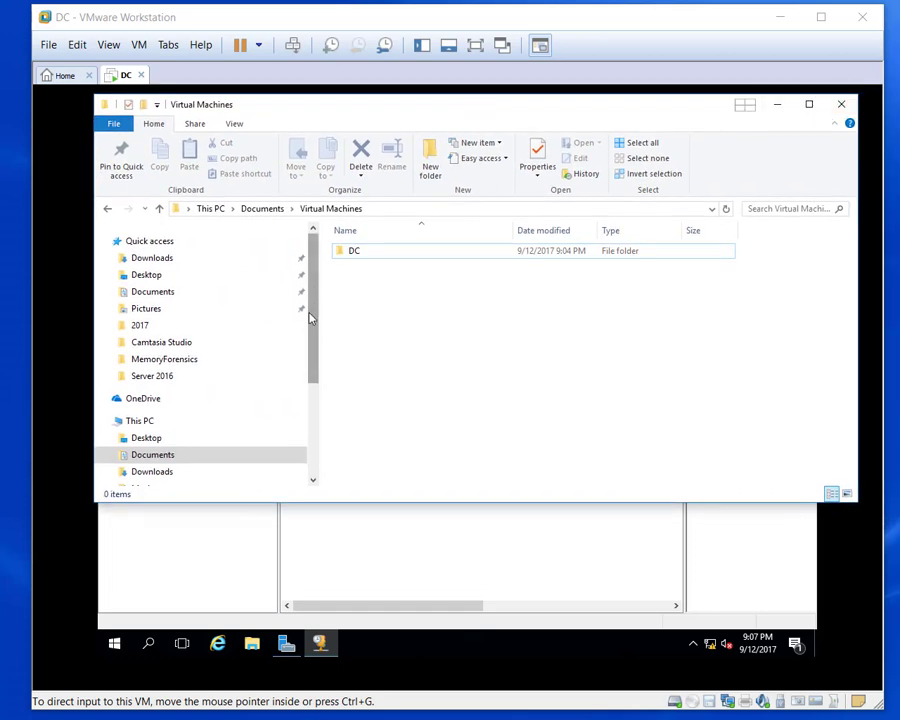
pyautogui.moveTo(311, 315); pyautogui.dragTo(302, 385)
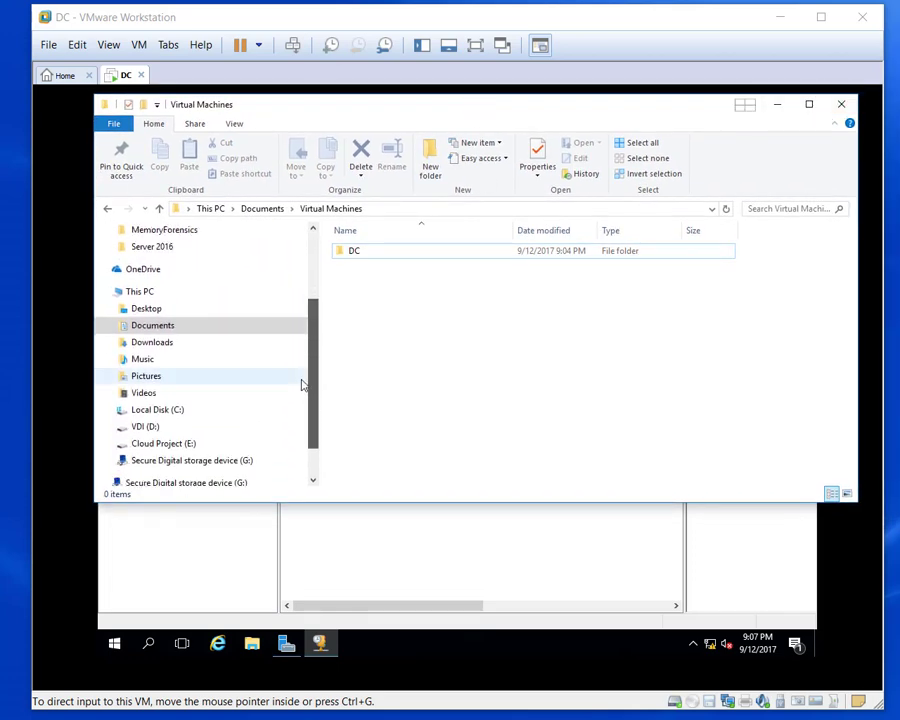
pyautogui.click(142, 428)
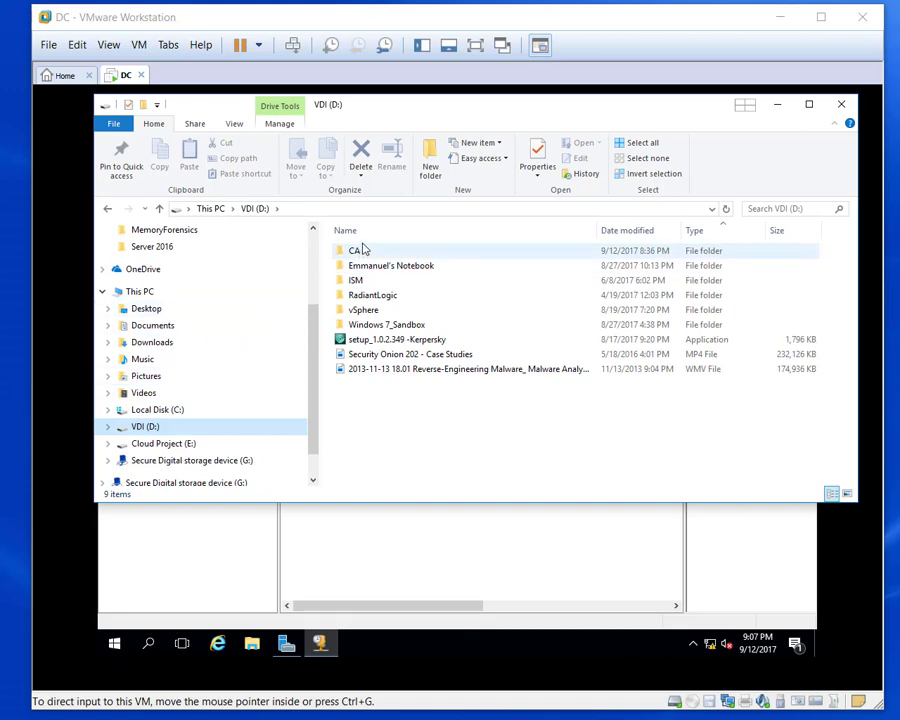
pyautogui.doubleClick(357, 252)
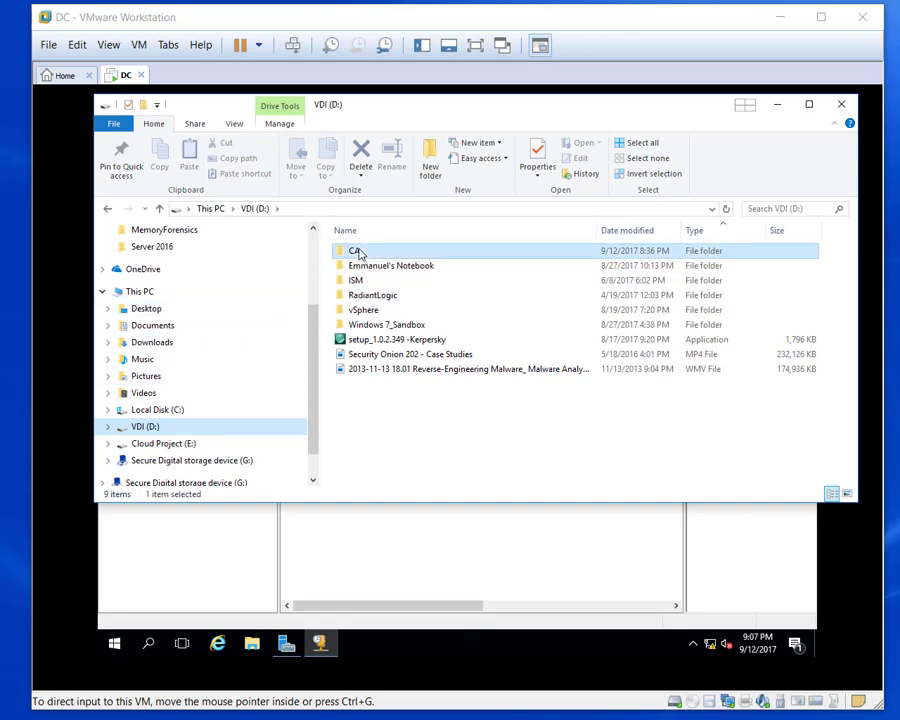
pyautogui.doubleClick(352, 311)
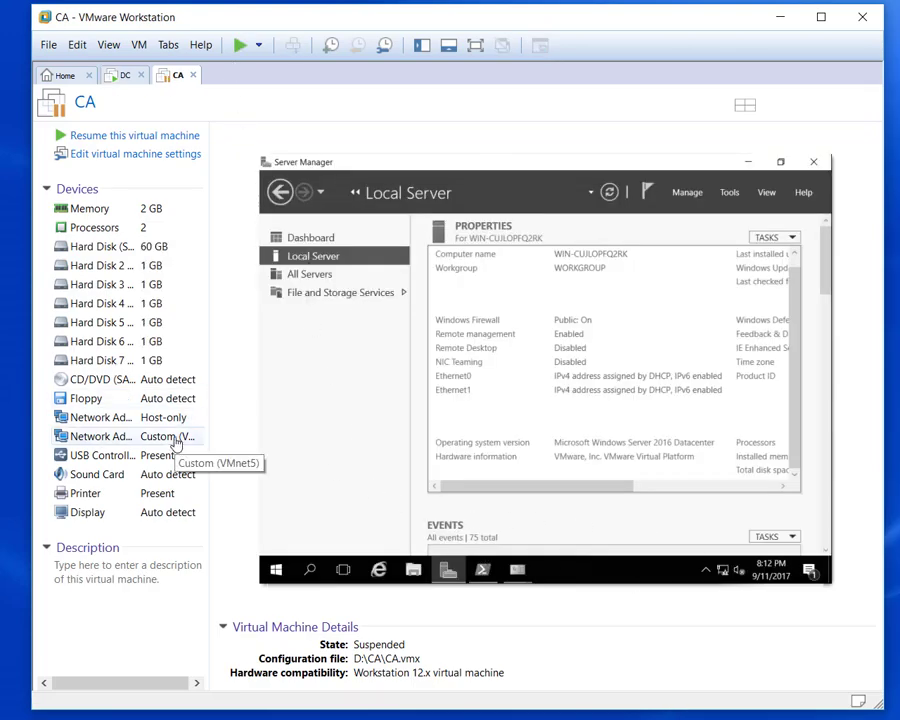
# Resume CA, minimize its Server Manager to show the desktop, and return to the DC tab.
pyautogui.click(239, 46)
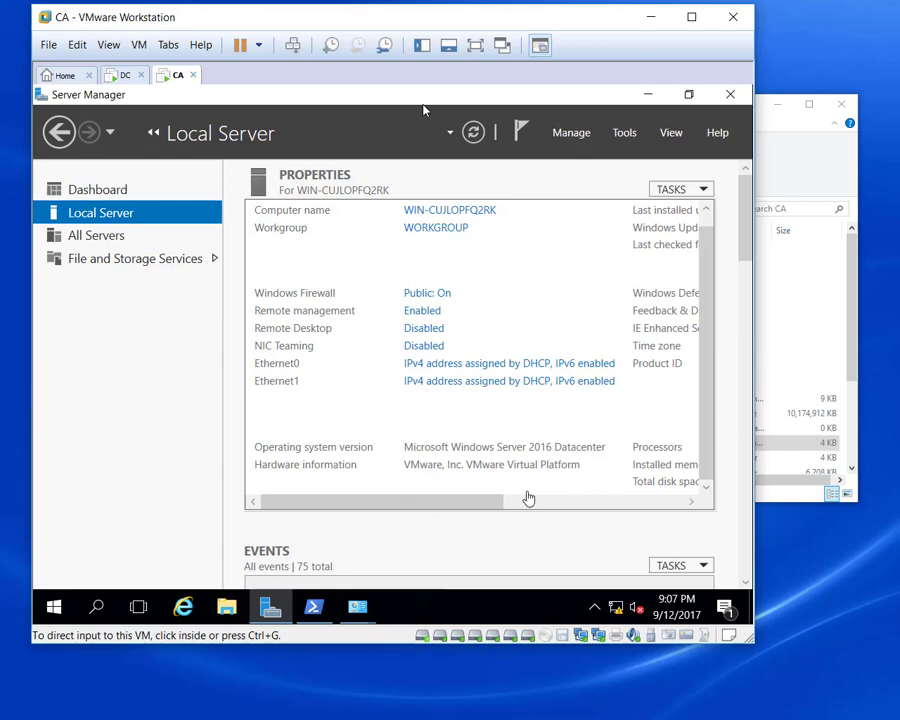
pyautogui.moveTo(747, 225); pyautogui.dragTo(748, 268)
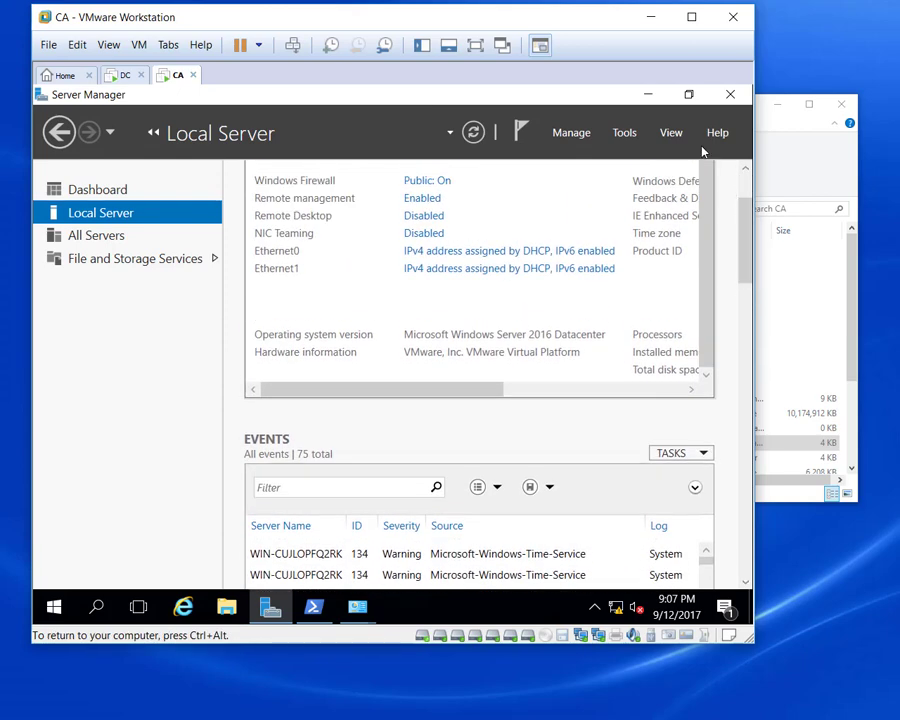
pyautogui.click(649, 97)
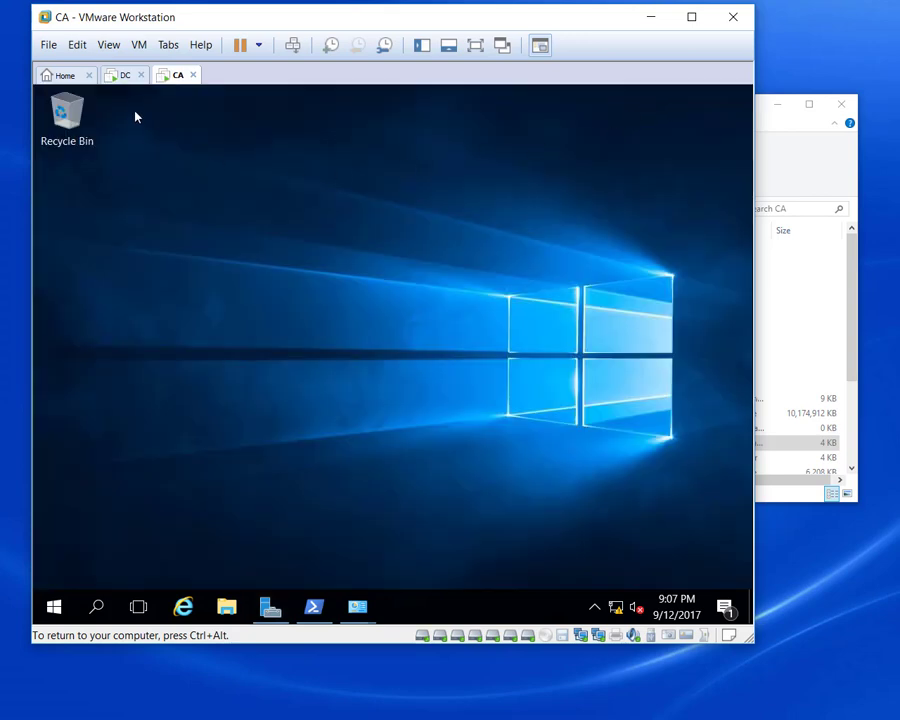
pyautogui.click(125, 78)
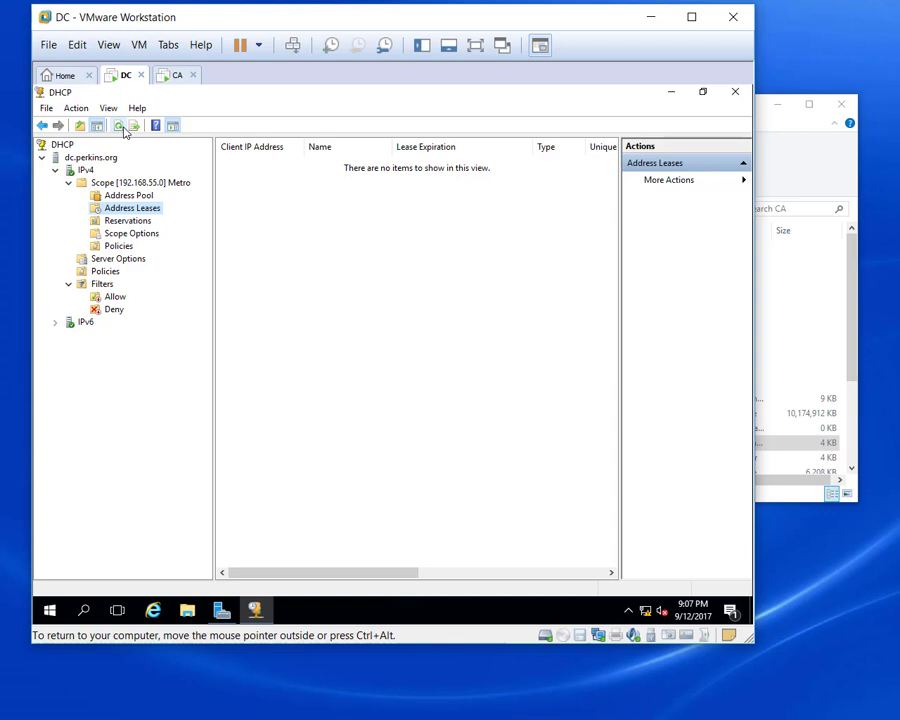
# Recheck Metro's Reservations, empty Address Leases and 192.168.55.2–200 pool, then go to the CA tab.
pyautogui.click(136, 220)
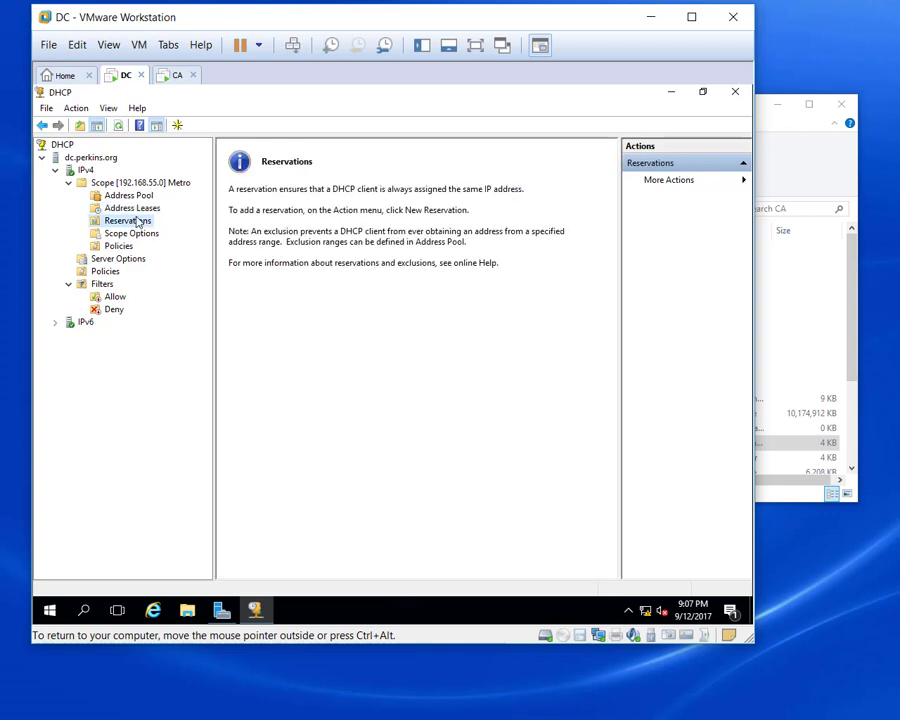
pyautogui.click(142, 208)
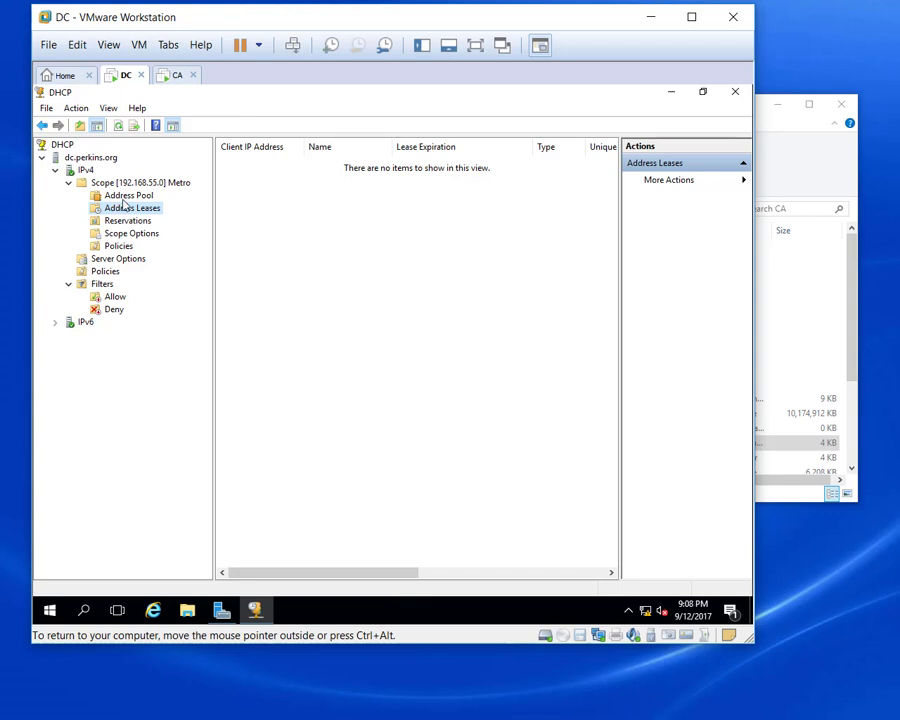
pyautogui.click(126, 196)
pyautogui.click(131, 209)
pyautogui.click(176, 77)
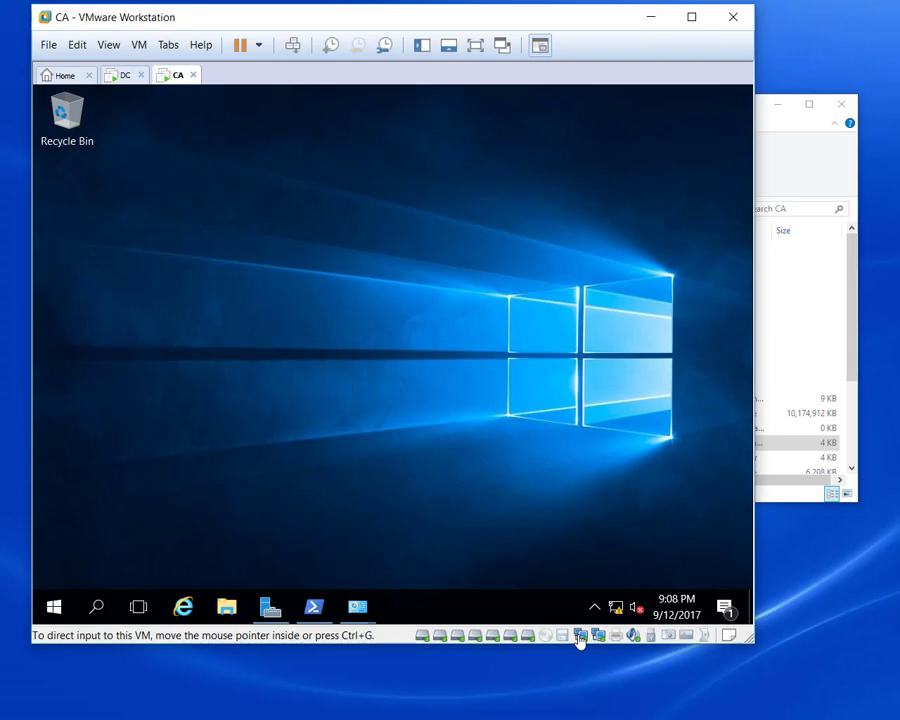
# Switch the CA machine's first network adapter from host-only to Custom: VMnet5 (Host-only).
pyautogui.doubleClick(580, 638)
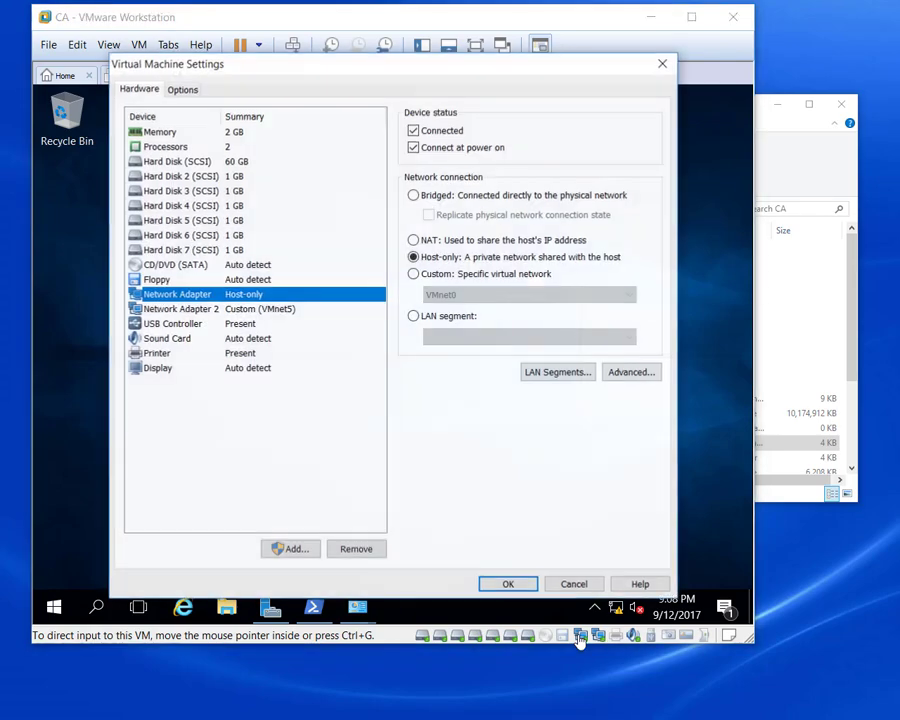
pyautogui.click(414, 275)
pyautogui.click(470, 294)
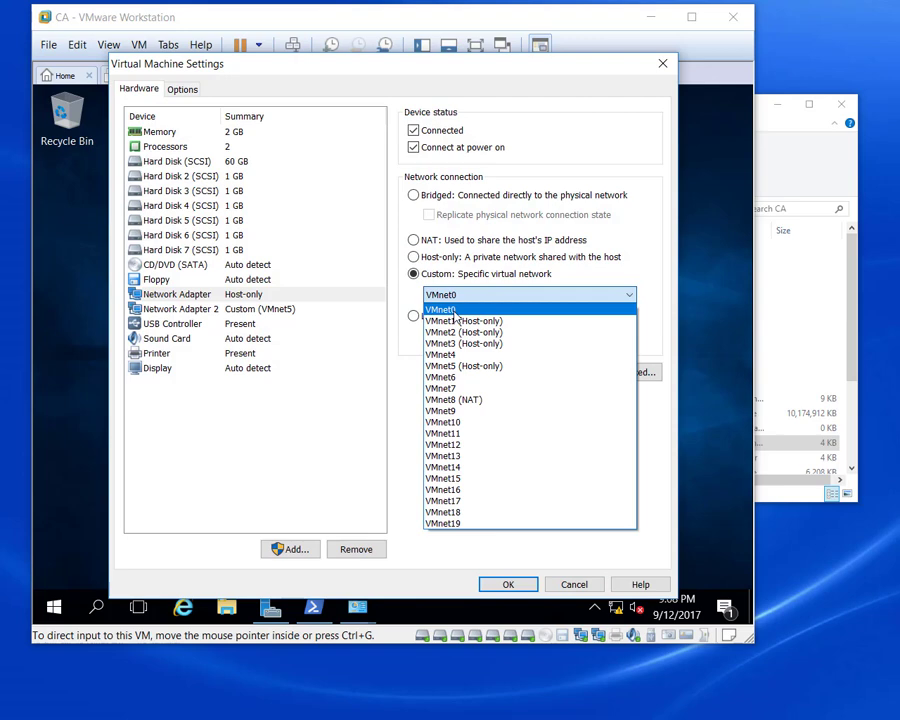
pyautogui.click(478, 367)
pyautogui.click(508, 585)
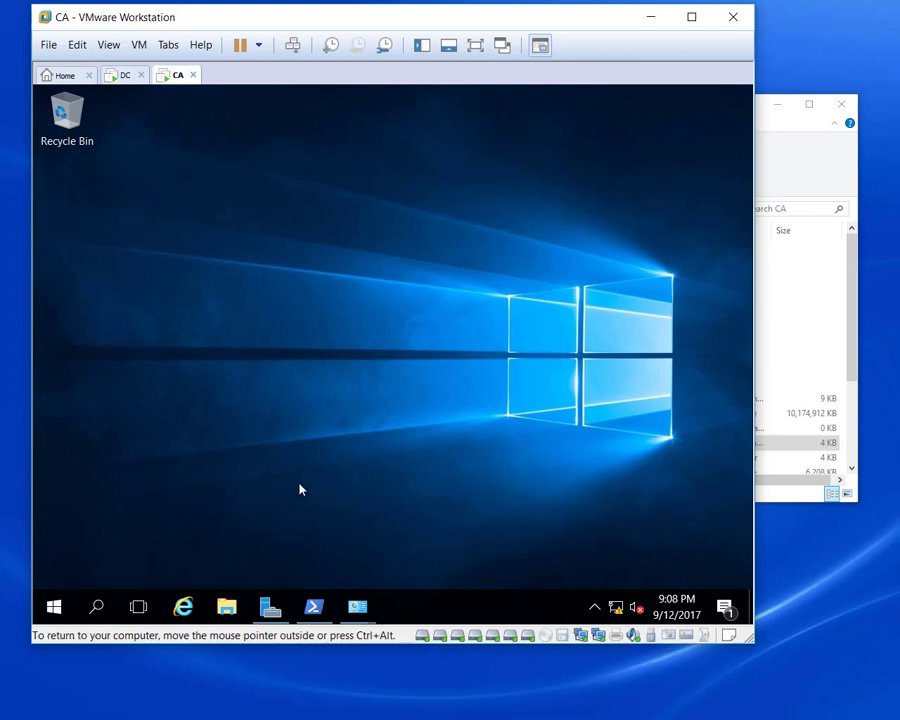
# Refresh DC's Metro scope leases to show 192.168.55.2 and 192.168.55.3, then return to CA.
pyautogui.click(126, 76)
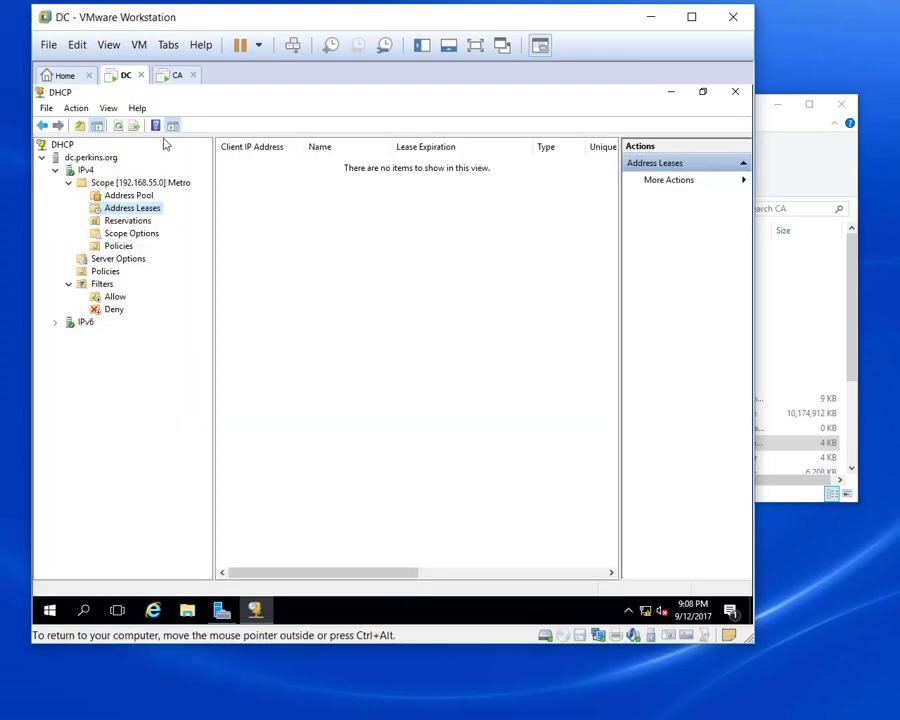
pyautogui.click(119, 126)
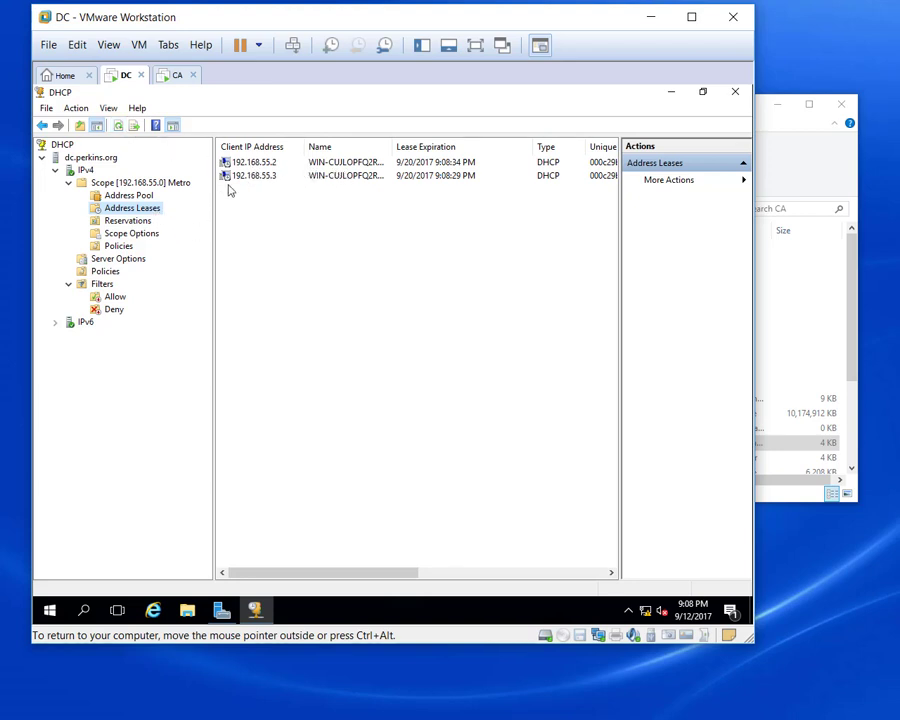
pyautogui.click(175, 80)
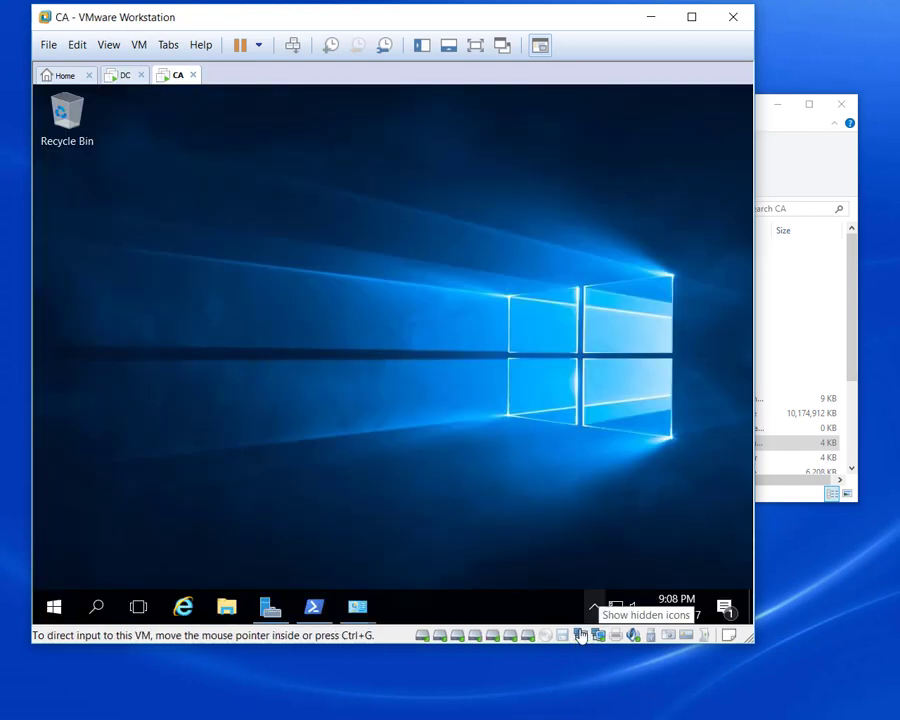
pyautogui.click(124, 76)
pyautogui.click(177, 77)
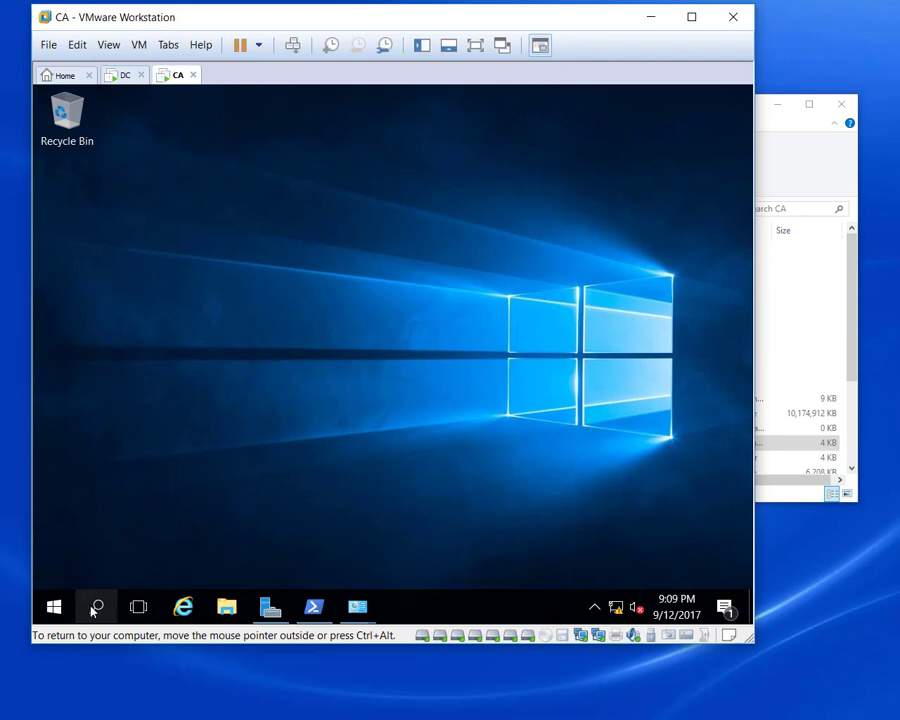
pyautogui.click(226, 607)
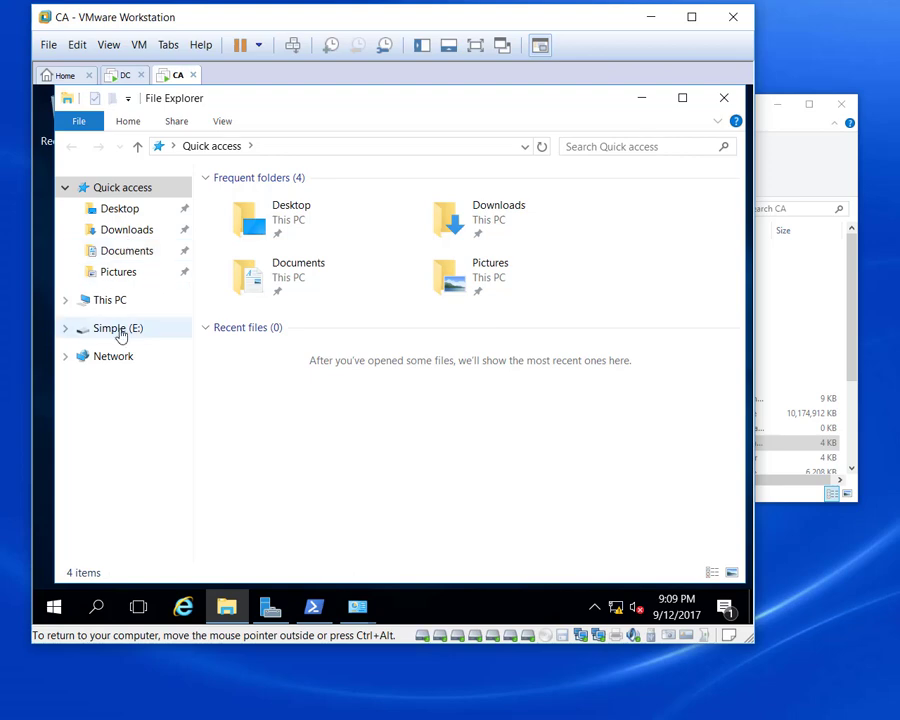
pyautogui.click(118, 330)
pyautogui.click(108, 302)
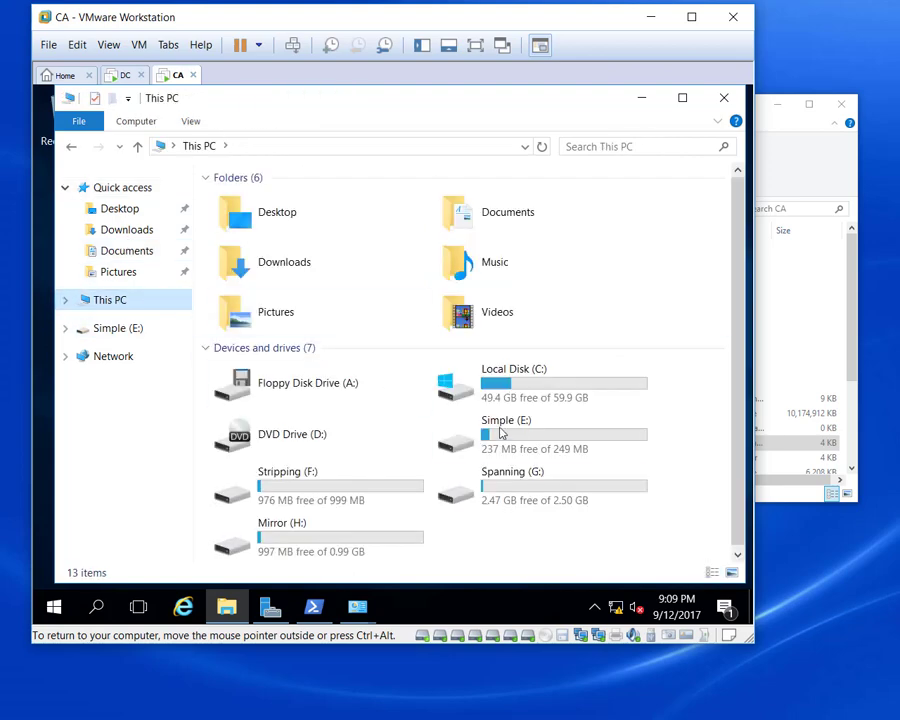
pyautogui.click(296, 478)
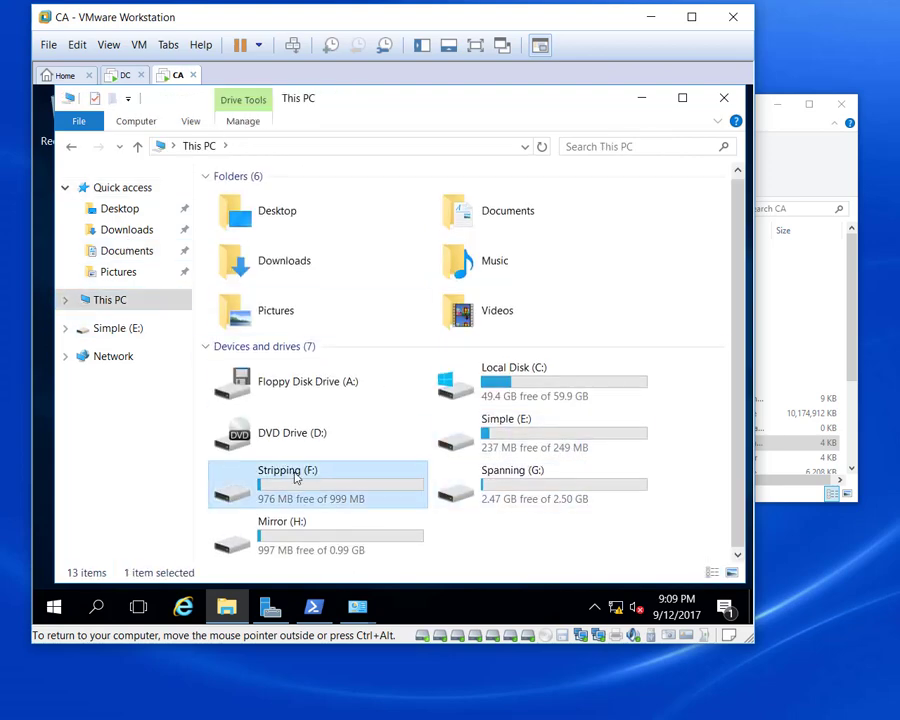
pyautogui.click(312, 534)
pyautogui.click(527, 434)
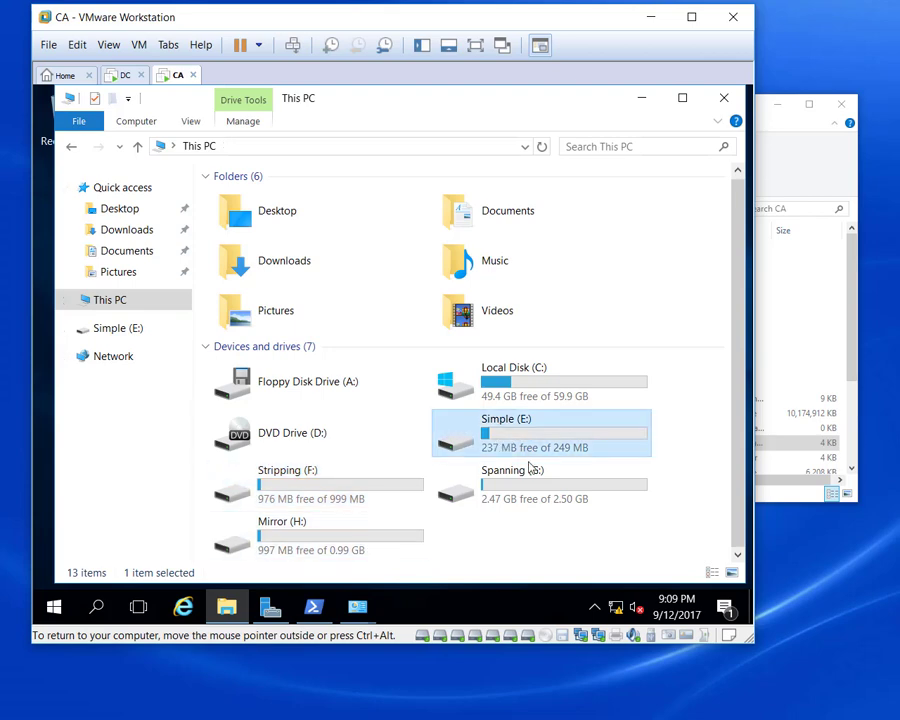
pyautogui.click(530, 467)
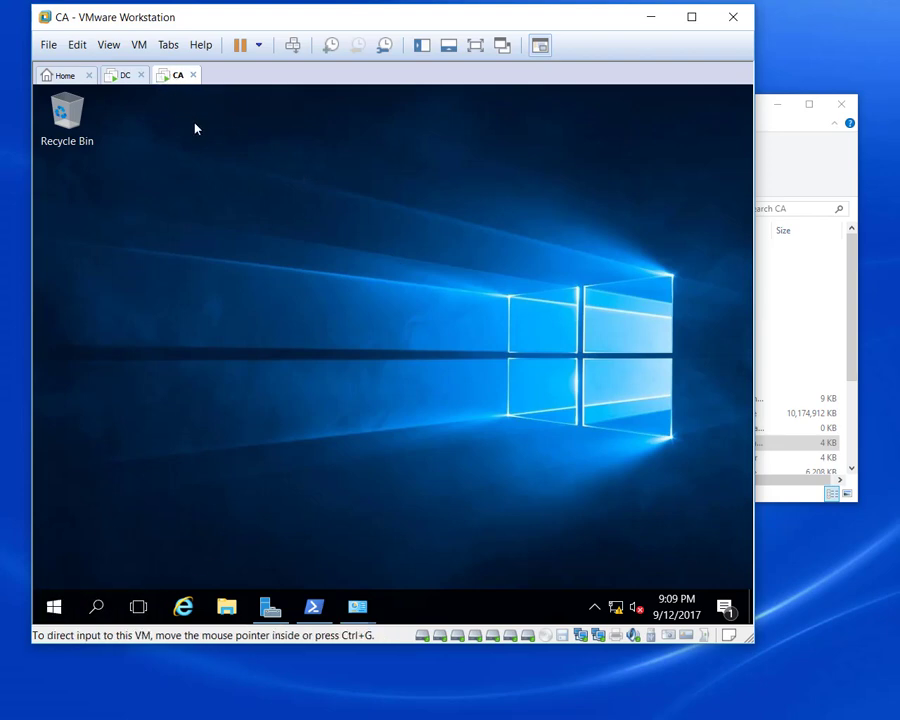
# Launch Server Manager on the CA machine from the Start menu.
pyautogui.click(56, 606)
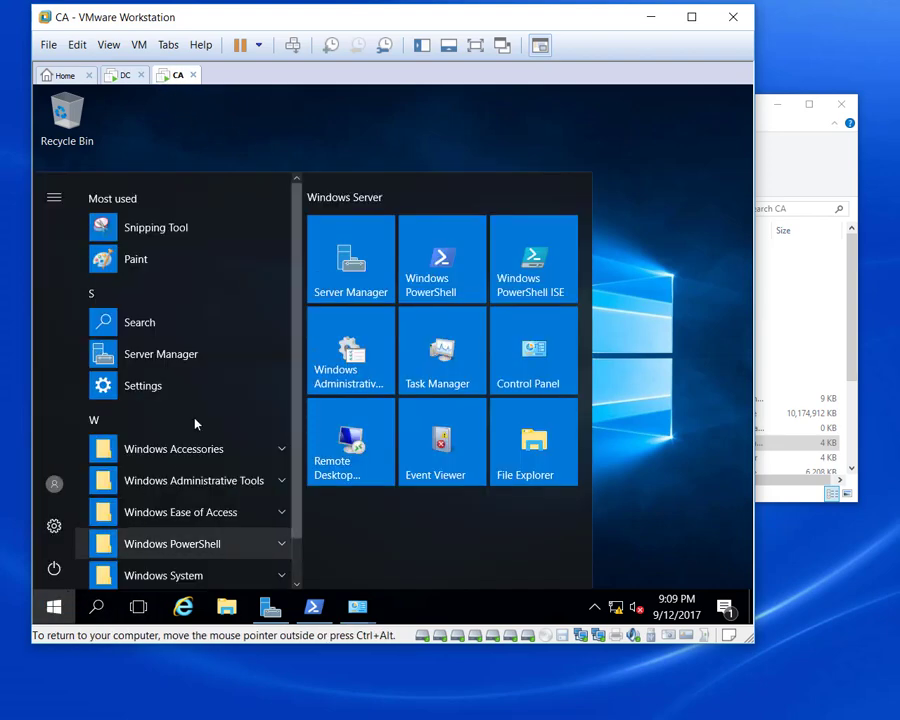
pyautogui.click(365, 266)
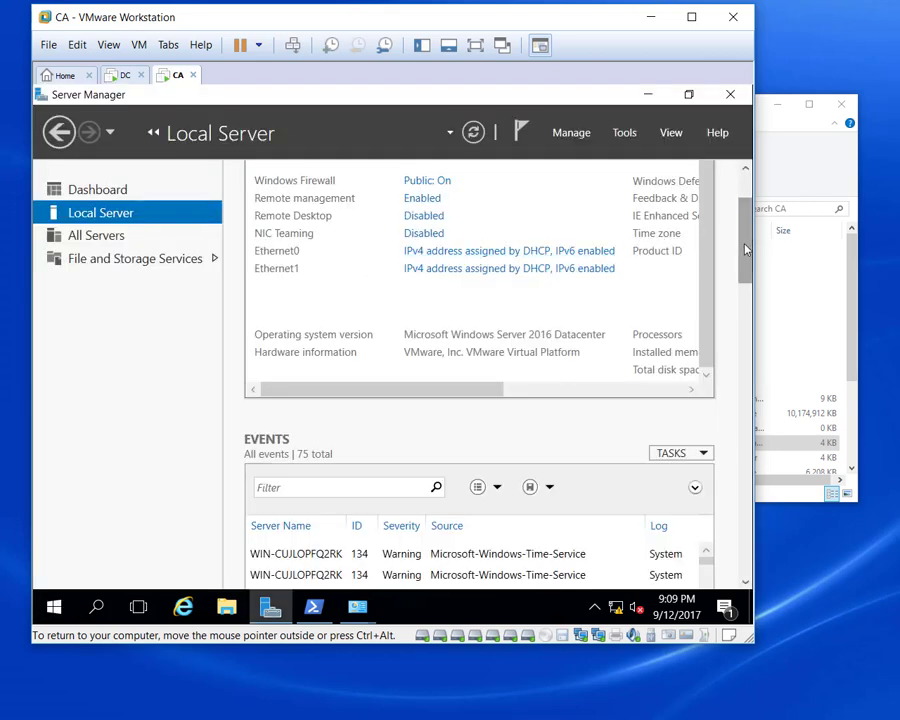
pyautogui.moveTo(745, 207); pyautogui.dragTo(745, 181)
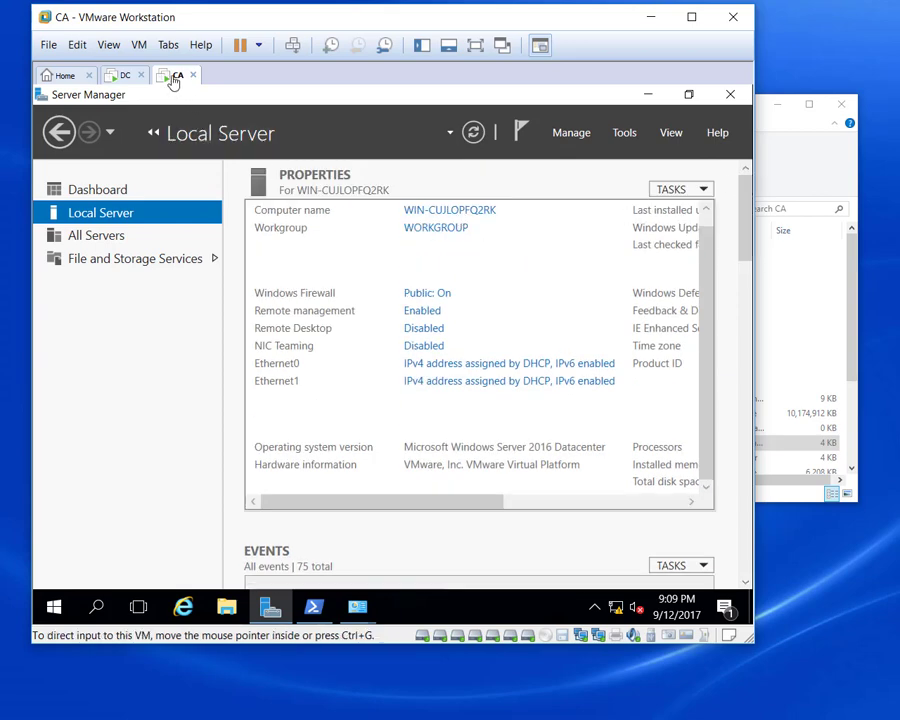
# Change the computer name to CA and restart the machine now.
pyautogui.click(450, 210)
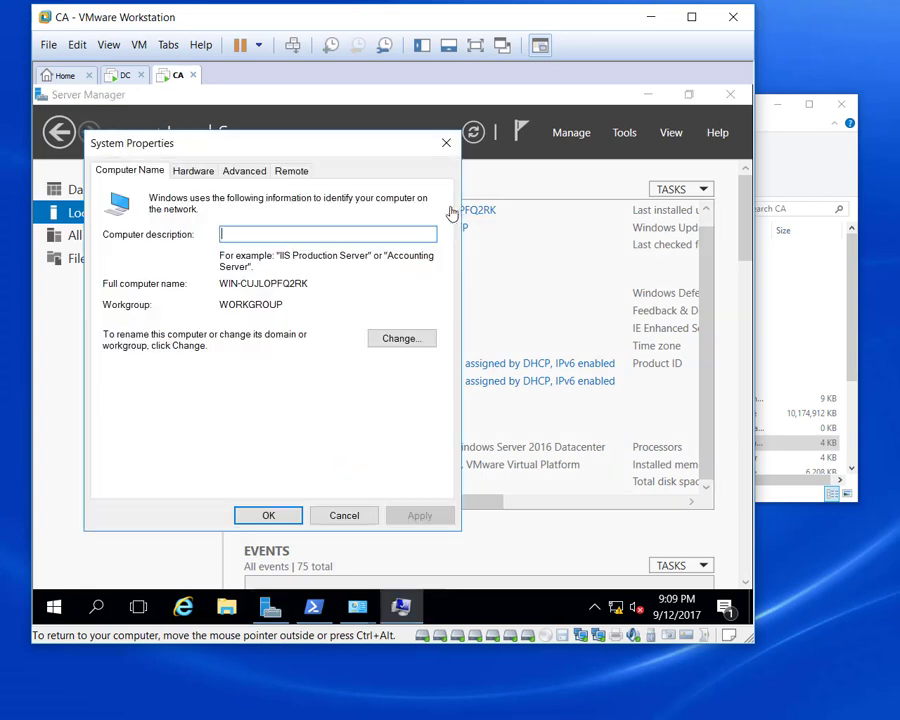
pyautogui.click(404, 342)
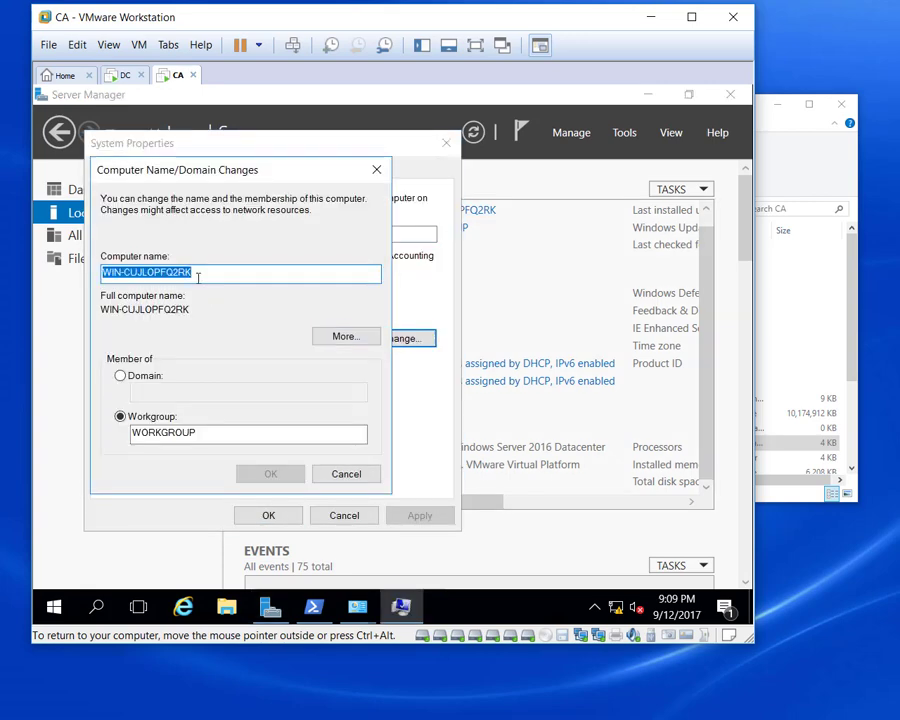
pyautogui.write('C')
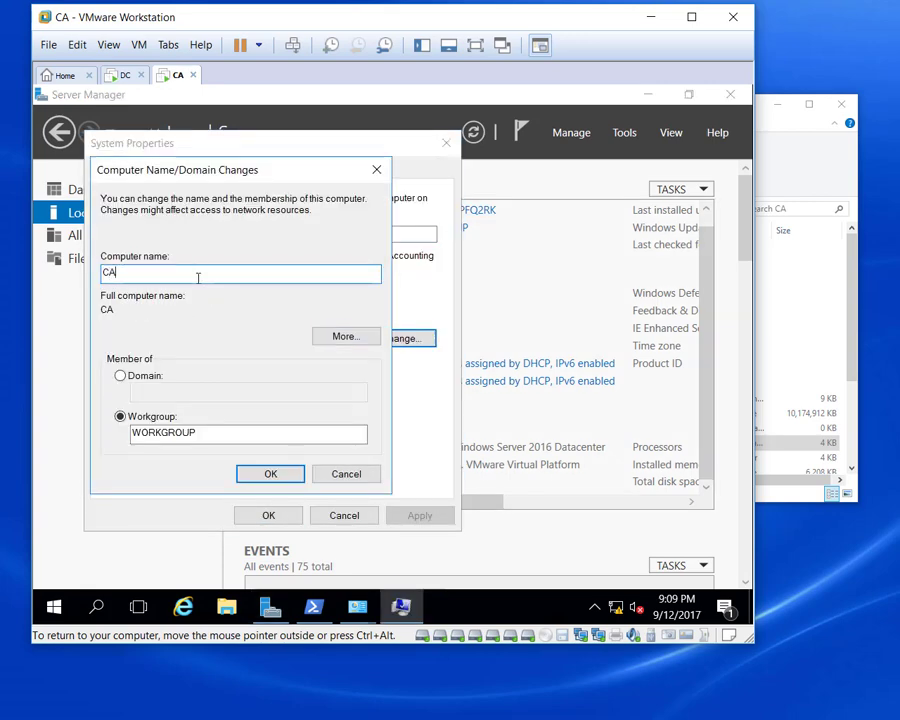
pyautogui.write('A')
pyautogui.click(268, 483)
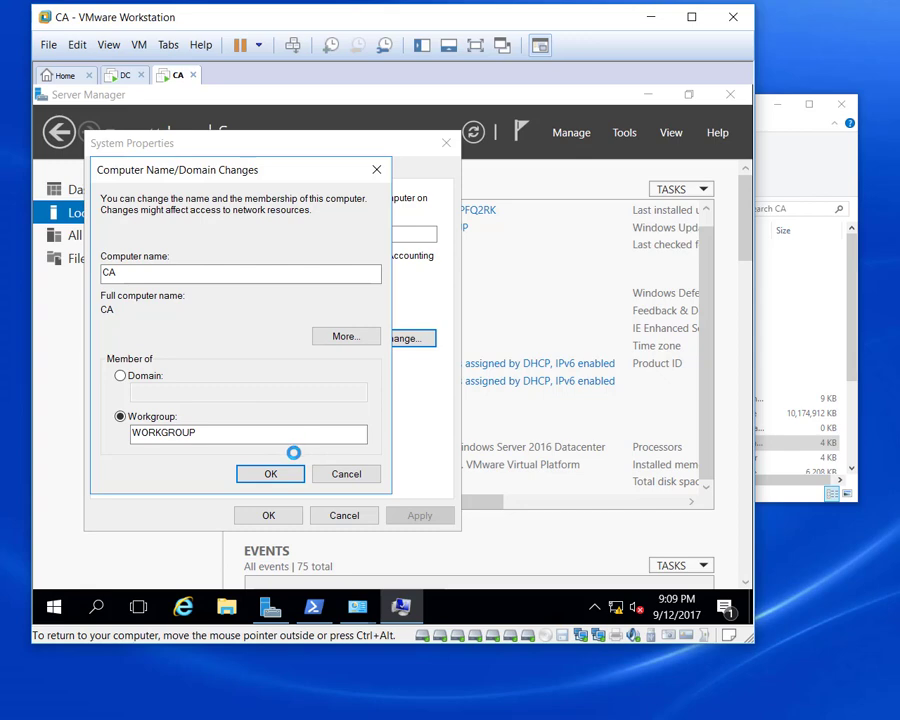
pyautogui.click(497, 372)
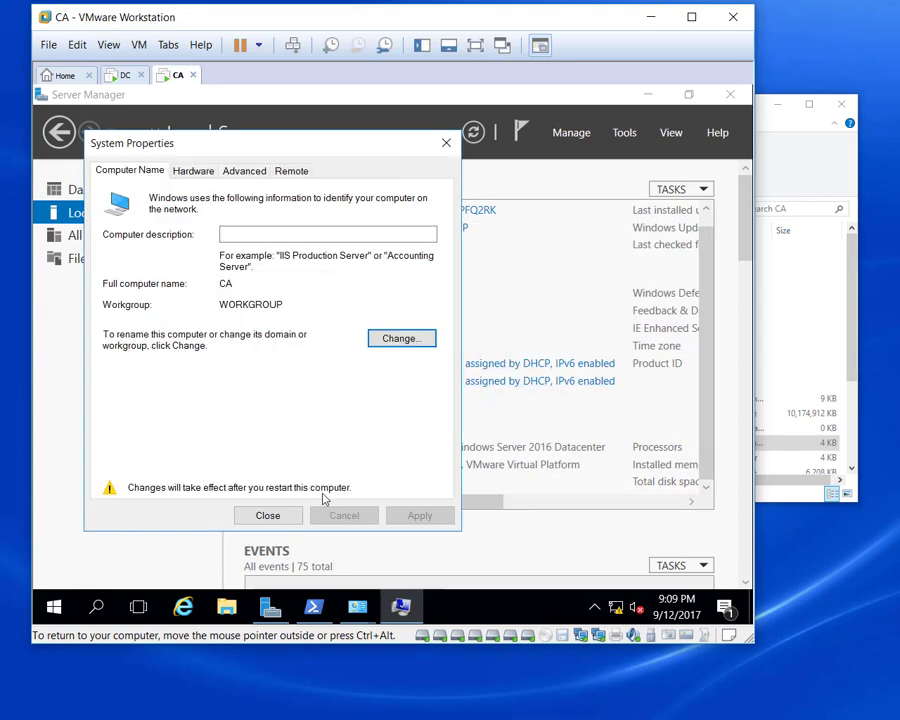
pyautogui.click(267, 515)
pyautogui.click(391, 366)
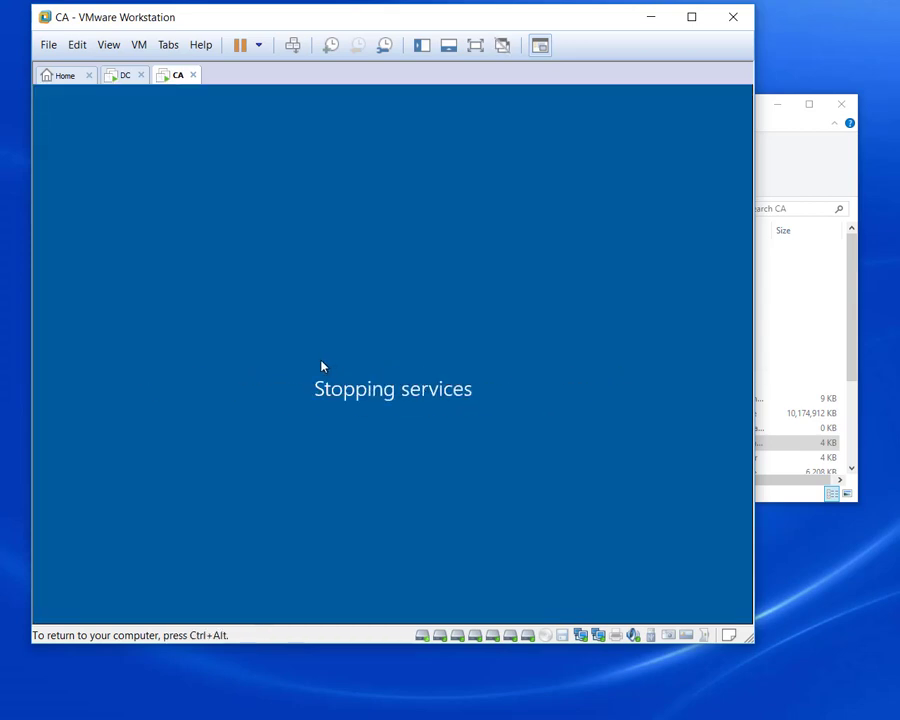
# Enlarge the VMware window while CA reboots back into Server Manager's Dashboard.
pyautogui.moveTo(748, 636); pyautogui.dragTo(868, 699)
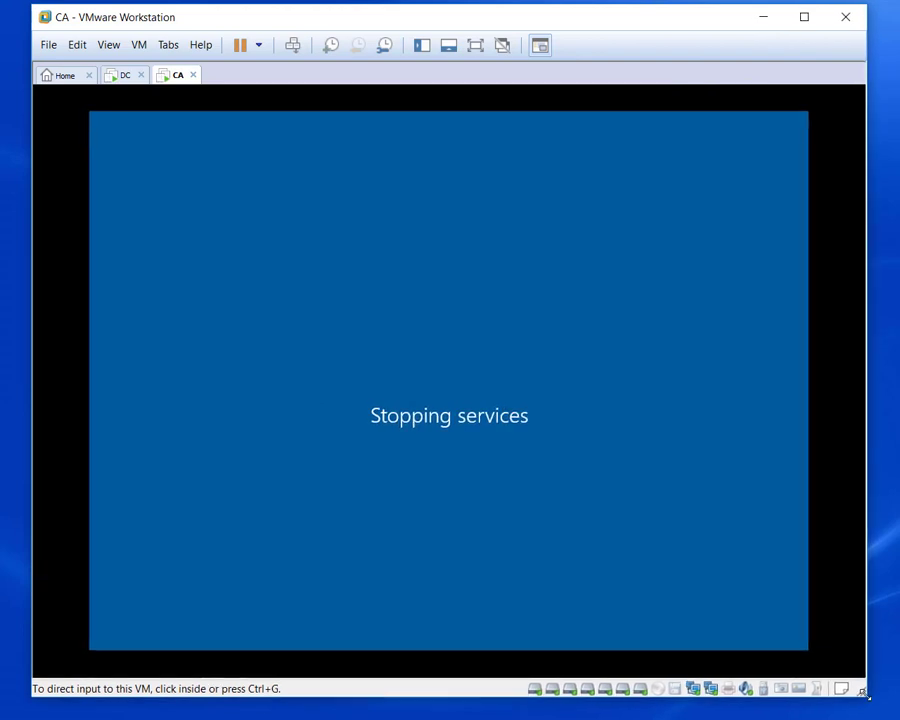
pyautogui.click(784, 624)
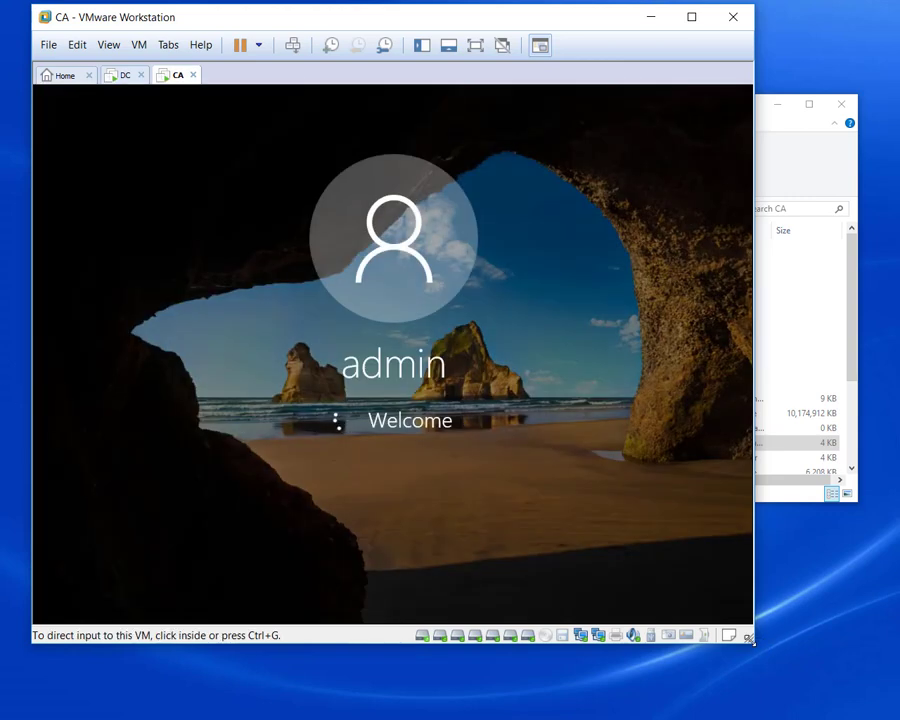
pyautogui.moveTo(757, 640); pyautogui.dragTo(890, 714)
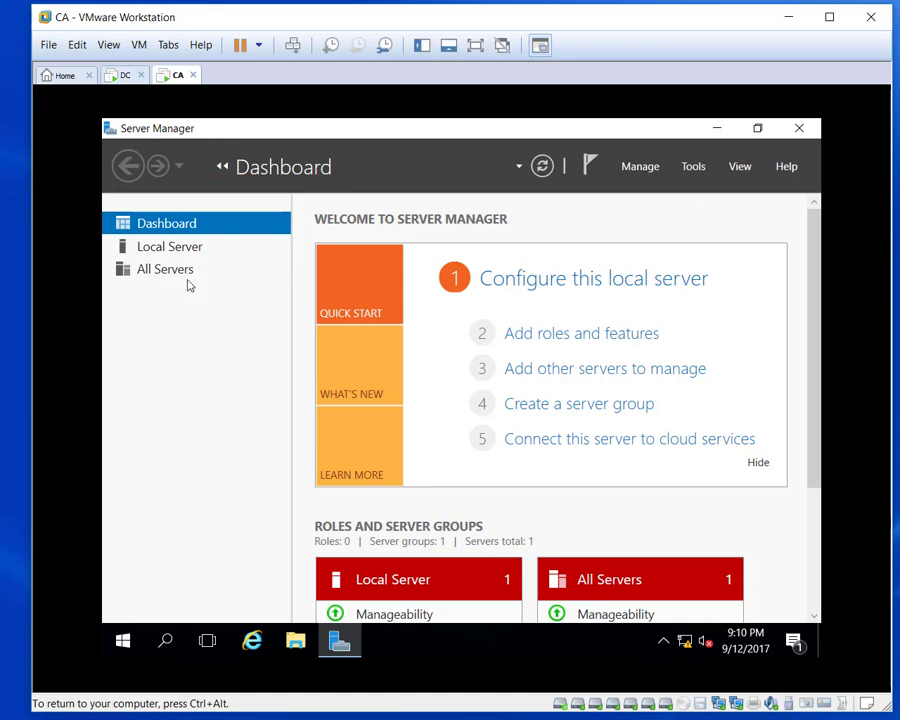
# From Local Server system properties, set the CA computer to join domain perkins.org.
pyautogui.click(169, 249)
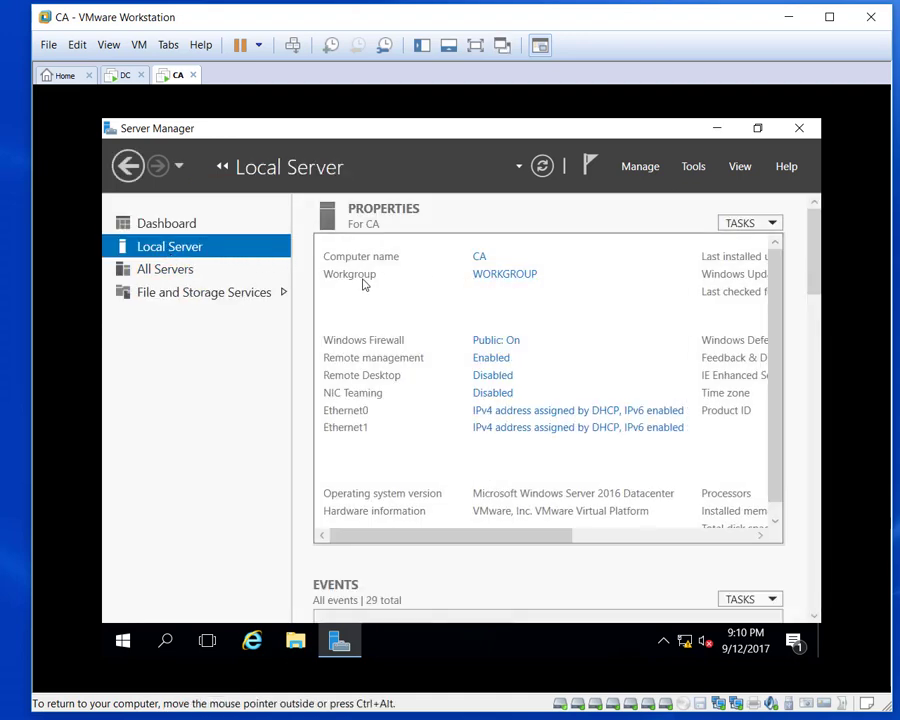
pyautogui.click(502, 278)
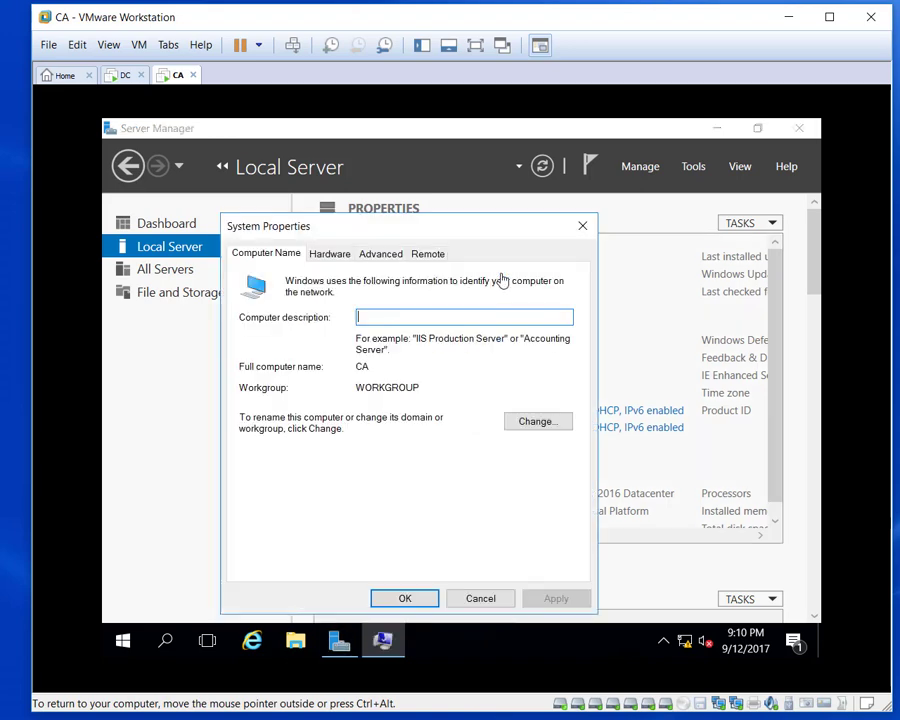
pyautogui.click(530, 425)
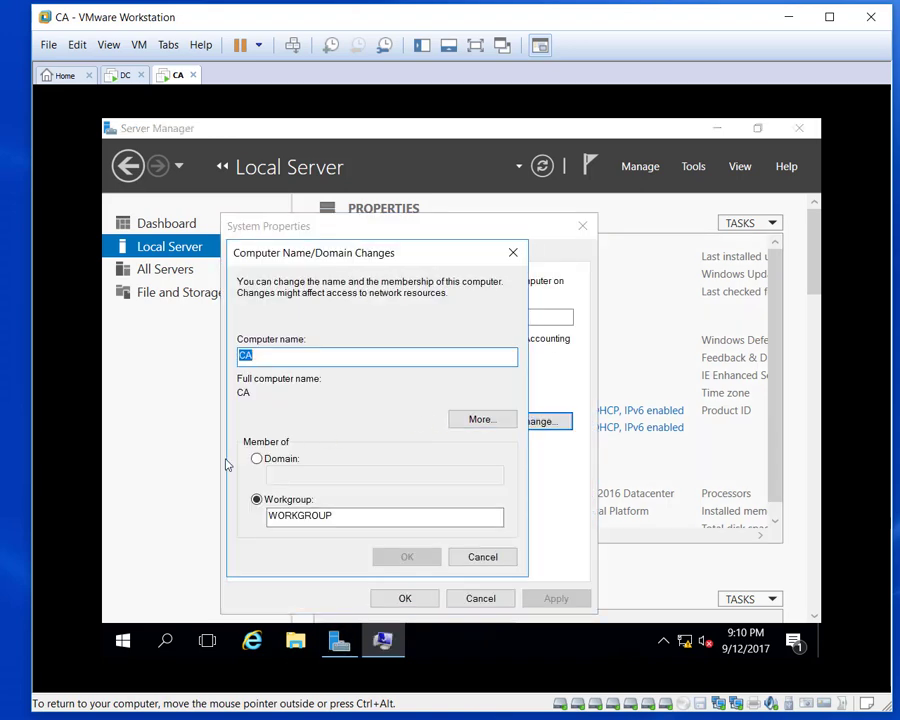
pyautogui.click(256, 459)
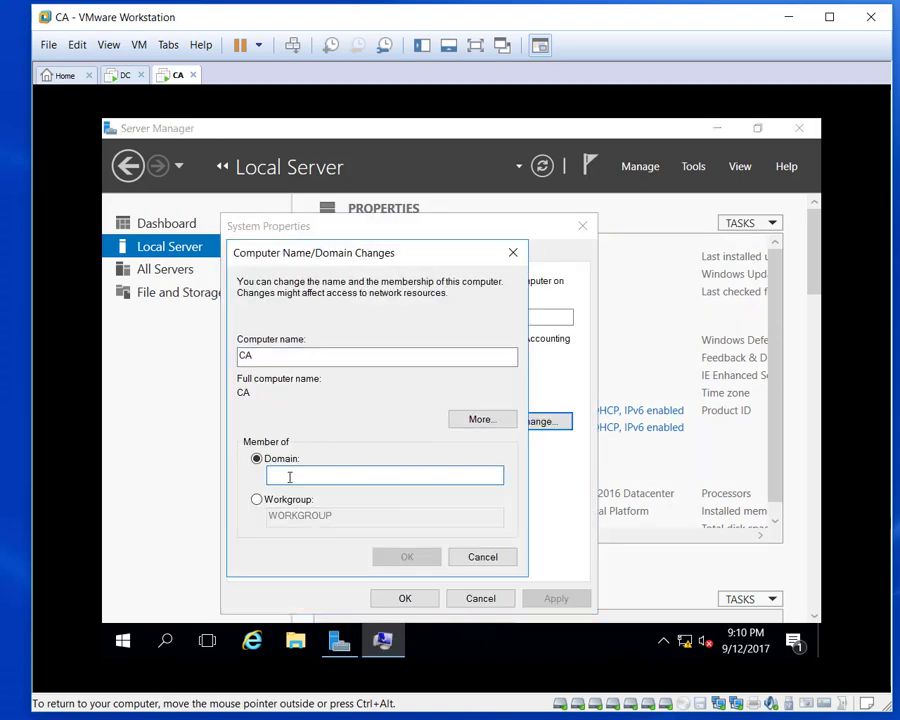
pyautogui.write('perkins.org')
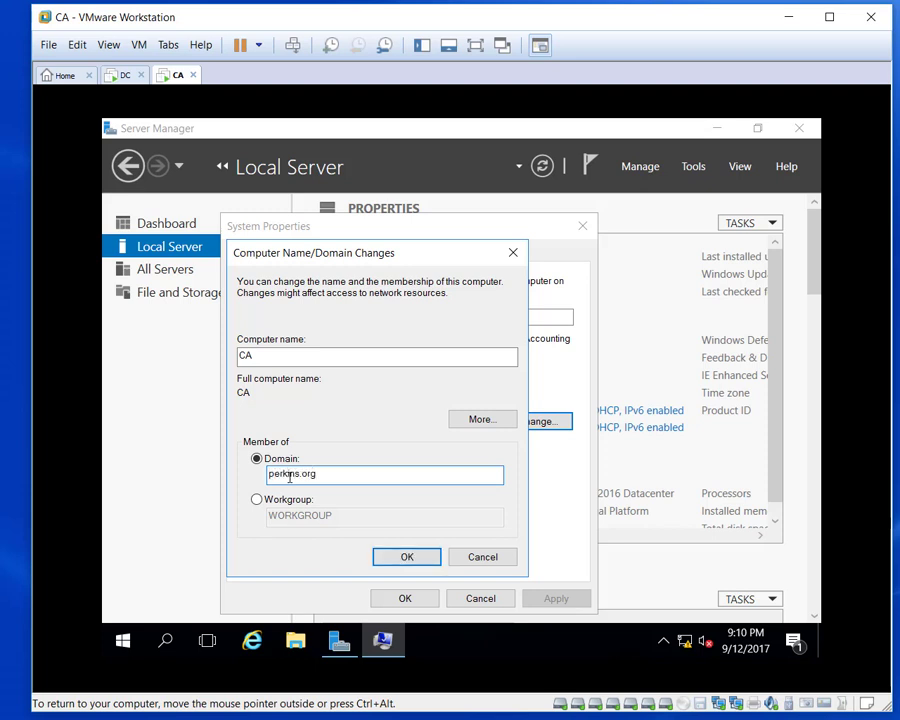
pyautogui.press('Return')
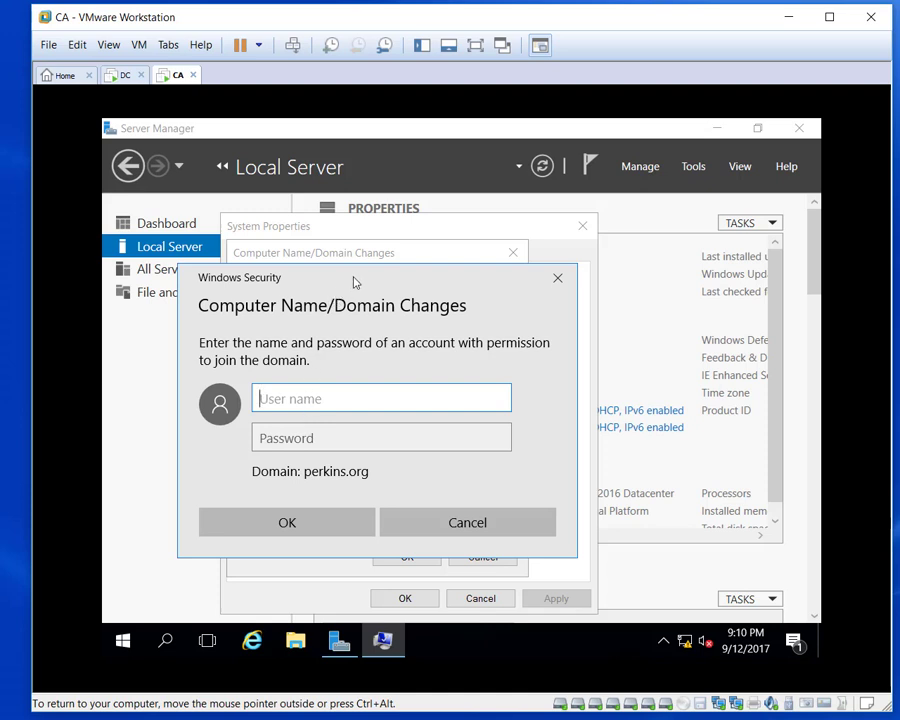
# Enter the domain administrator's user name and password to authorize joining perkins.org.
pyautogui.moveTo(354, 279); pyautogui.dragTo(419, 245)
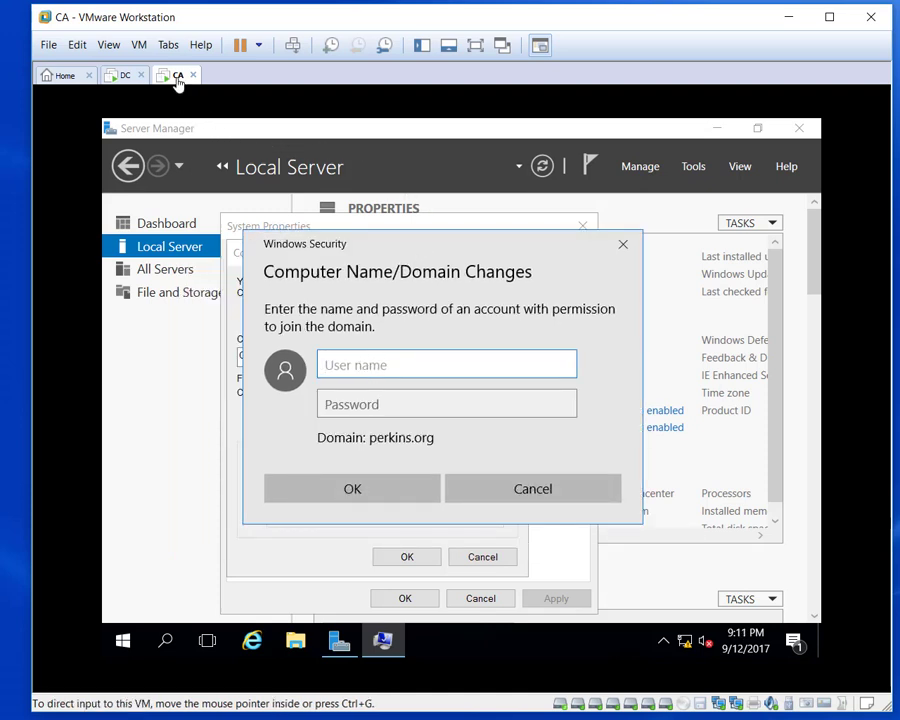
pyautogui.click(126, 77)
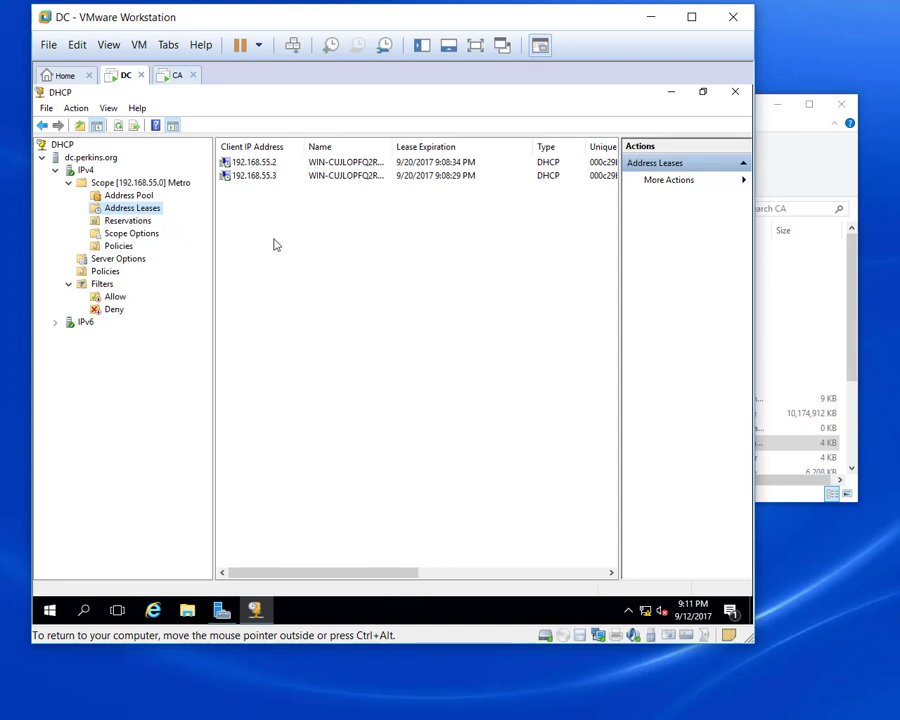
pyautogui.click(176, 77)
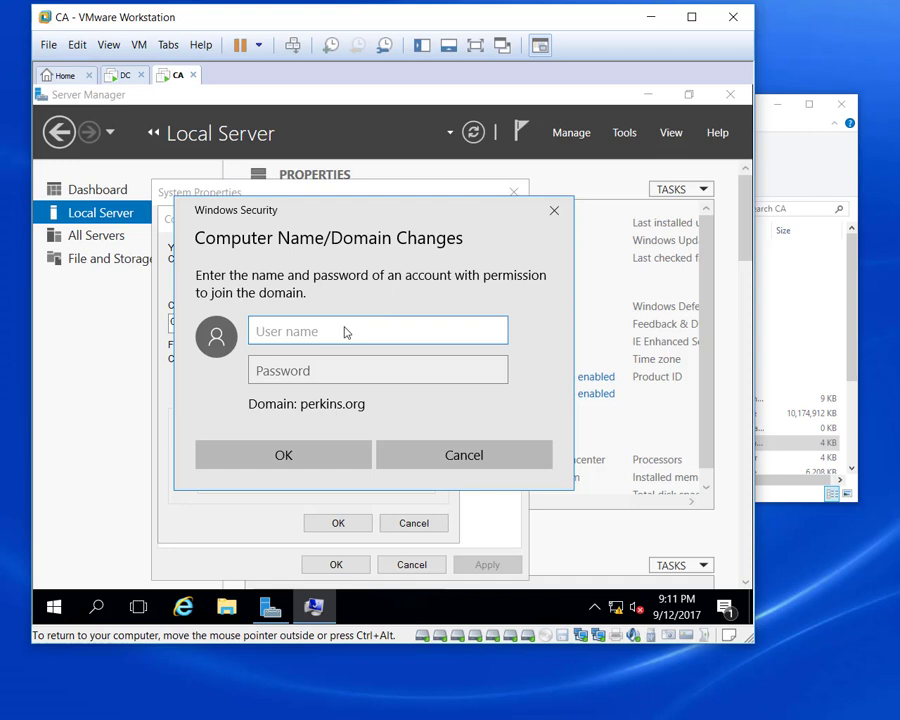
pyautogui.write('administrator')
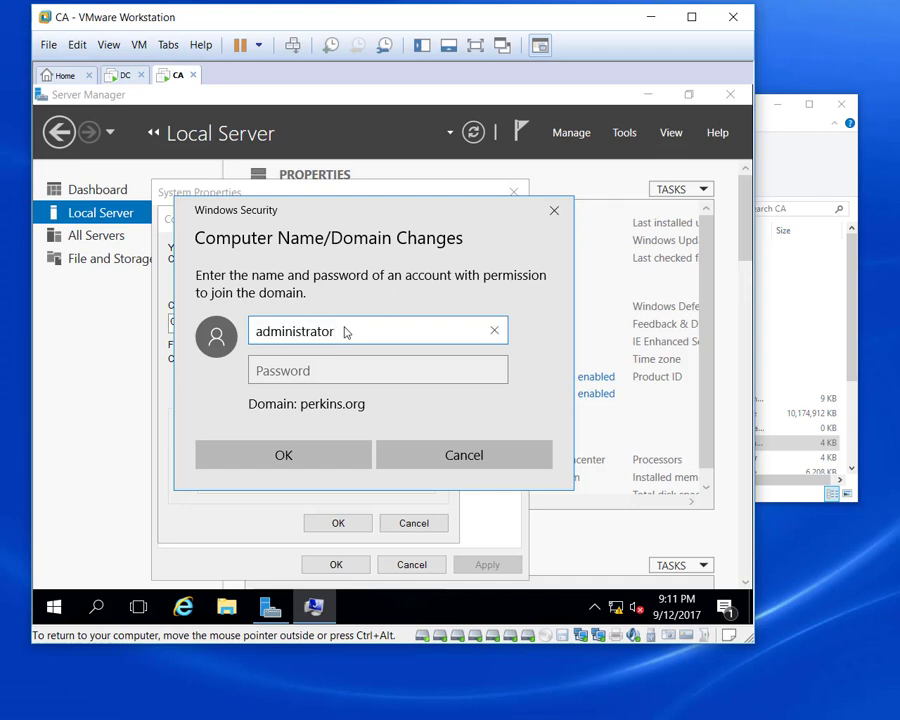
pyautogui.press('Tab')
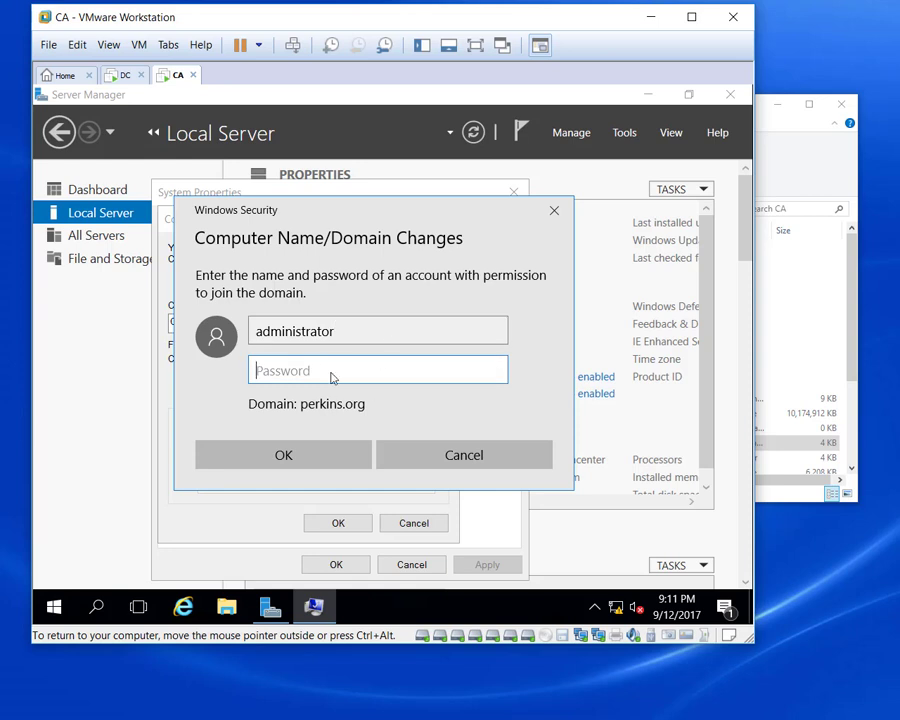
pyautogui.write('•••••')
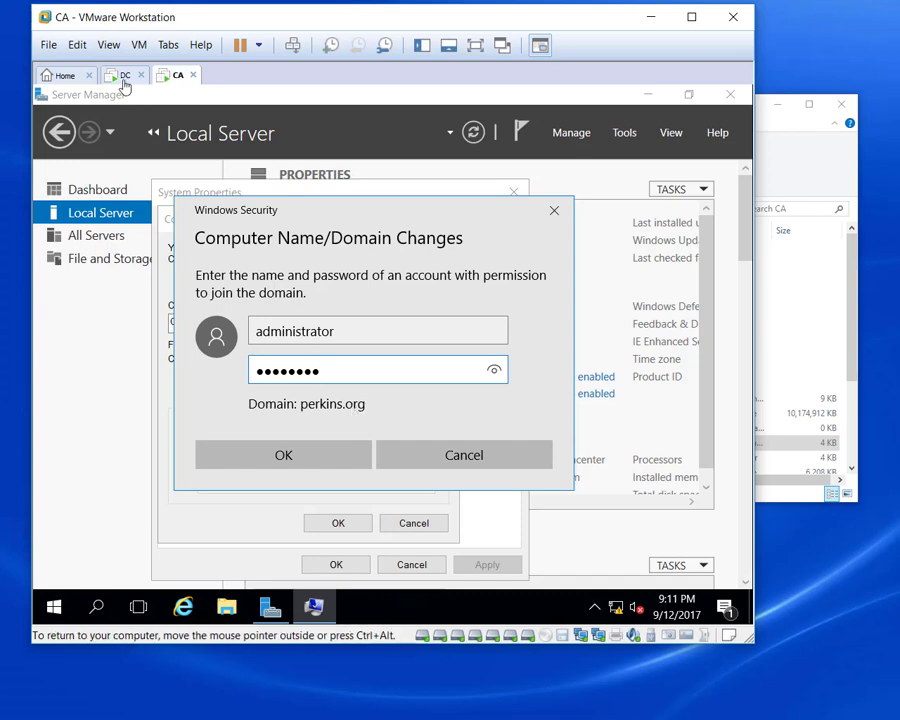
pyautogui.click(303, 466)
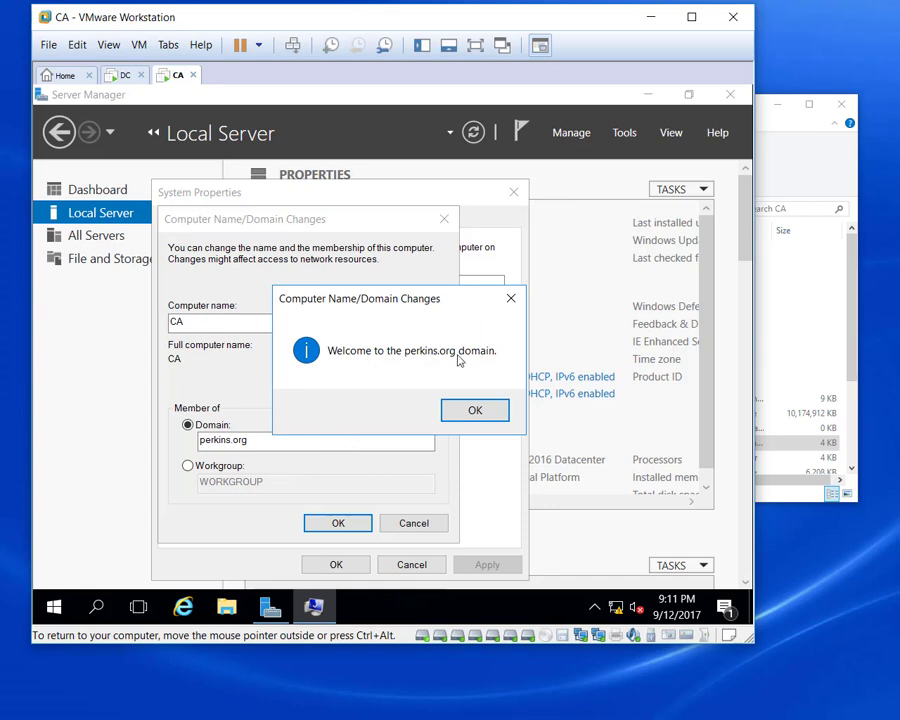
# Acknowledge the perkins.org welcome, restart CA immediately, and switch over to the DC machine.
pyautogui.click(475, 410)
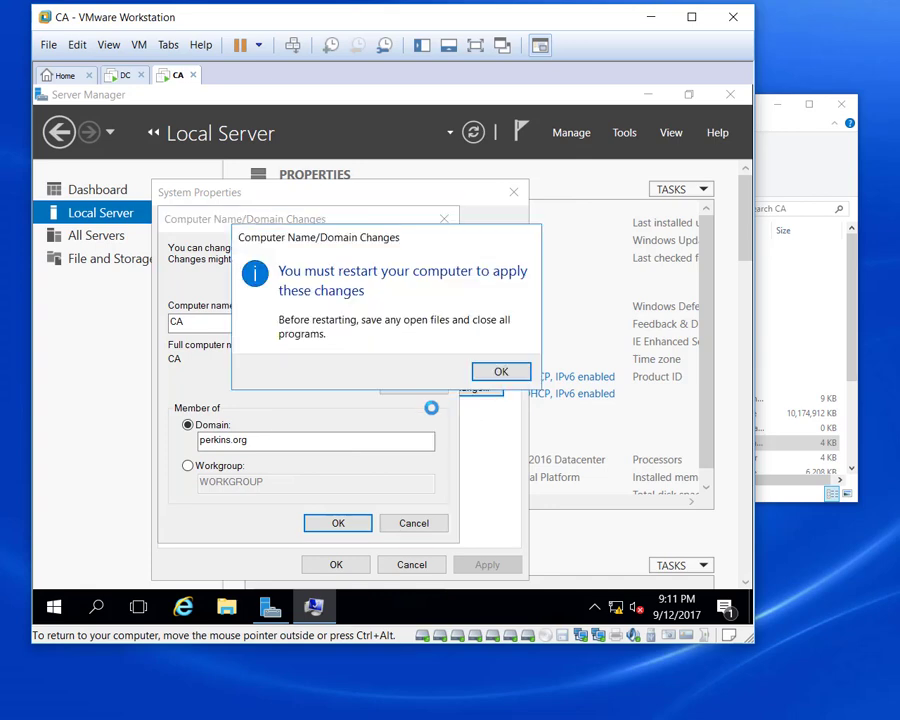
pyautogui.click(501, 372)
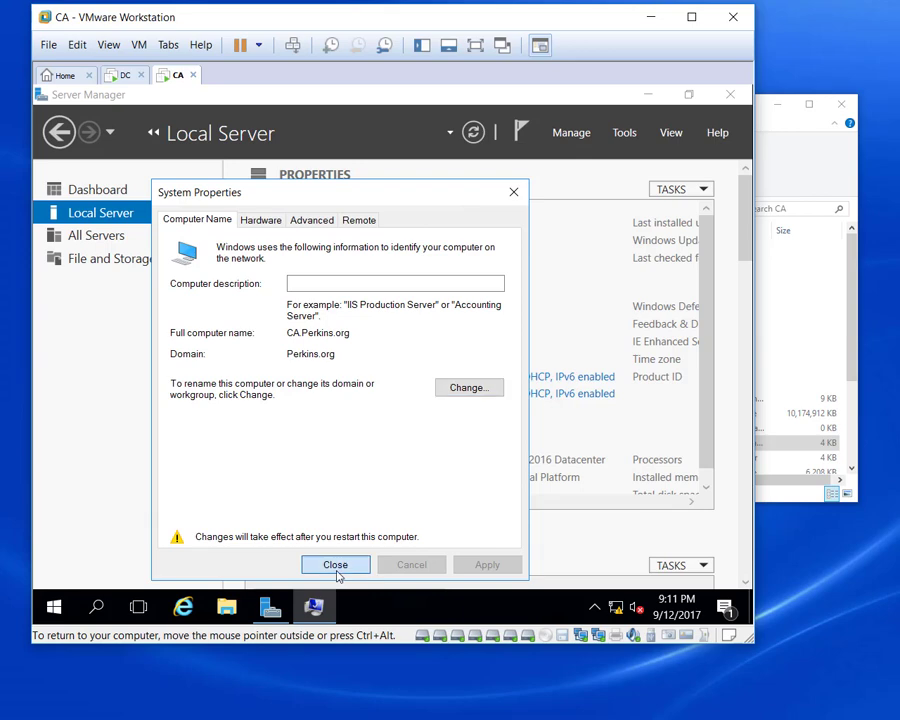
pyautogui.click(337, 566)
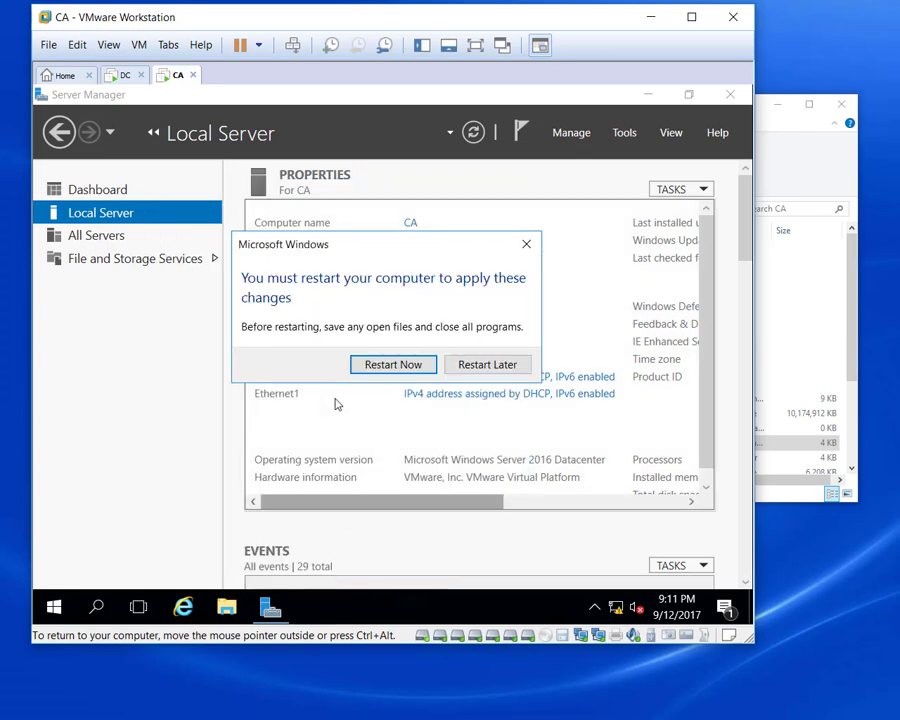
pyautogui.click(401, 366)
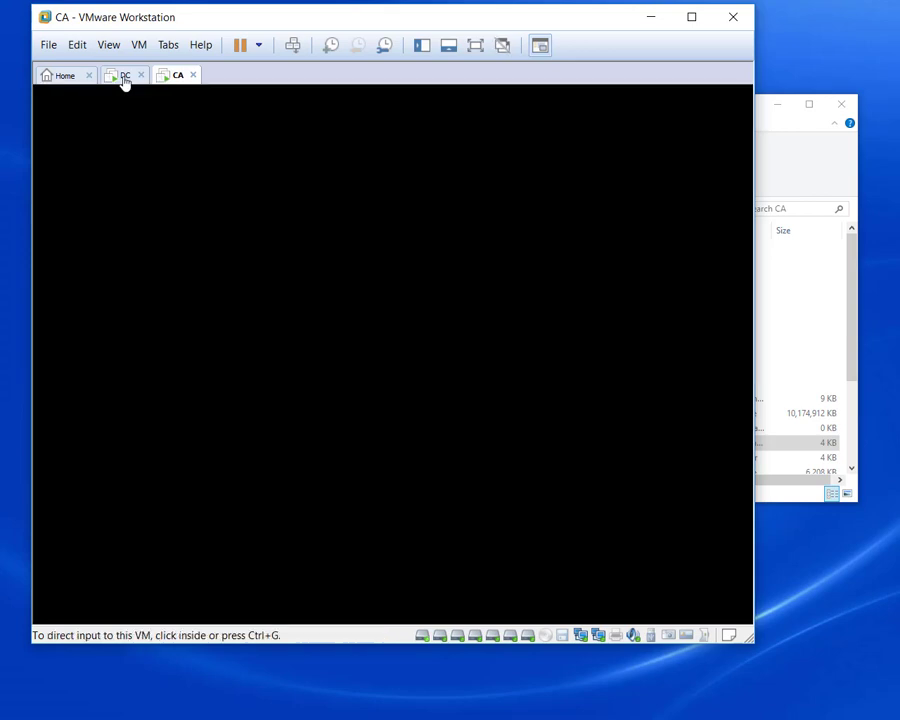
pyautogui.click(123, 77)
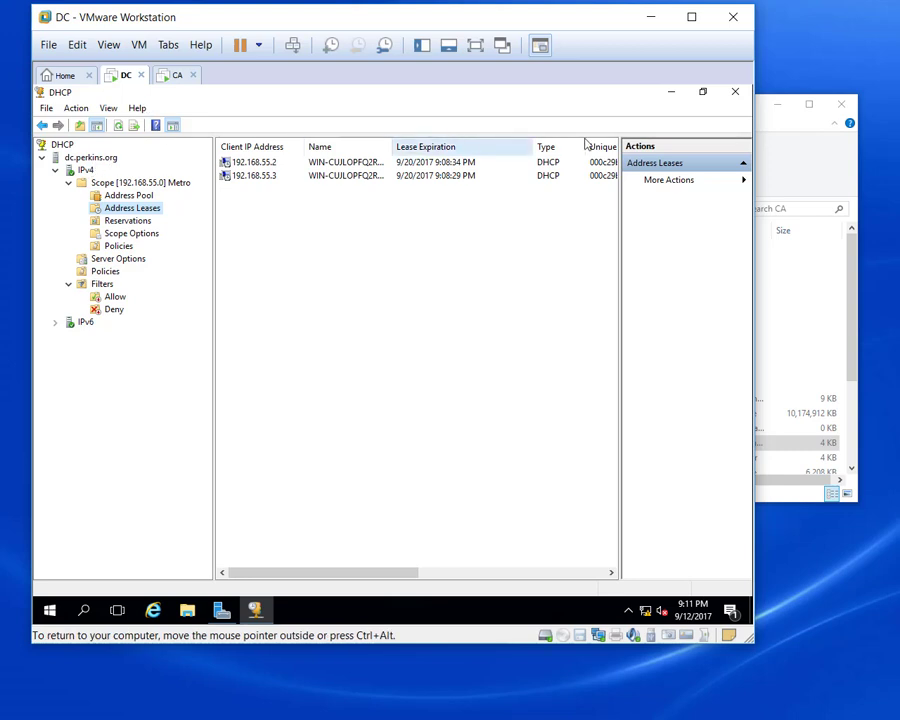
# Open Active Directory Users and Computers and confirm CA appears under Perkins.org Computers.
pyautogui.click(671, 93)
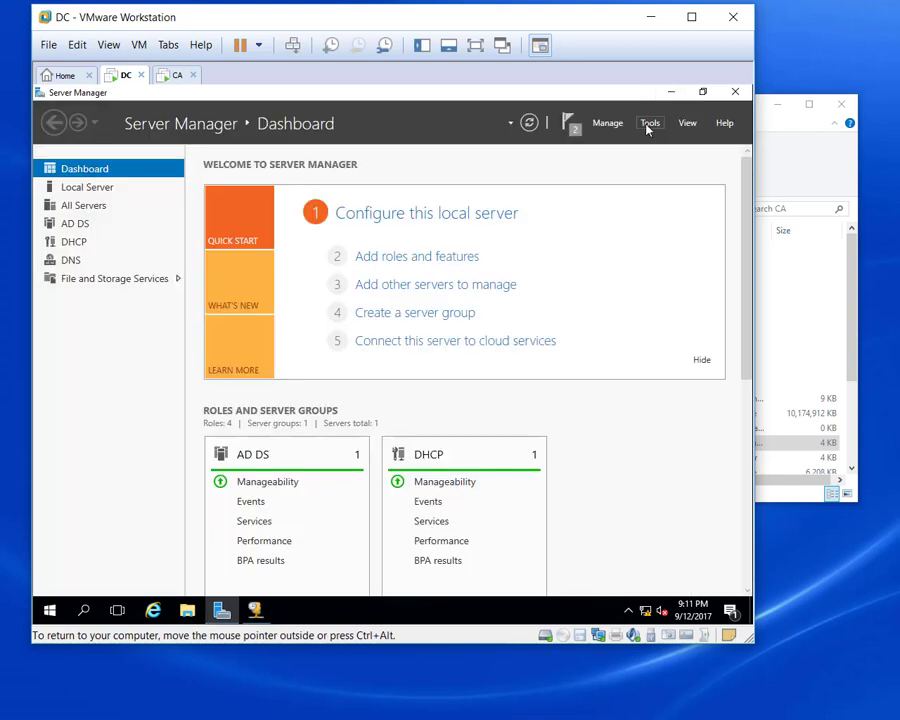
pyautogui.click(649, 124)
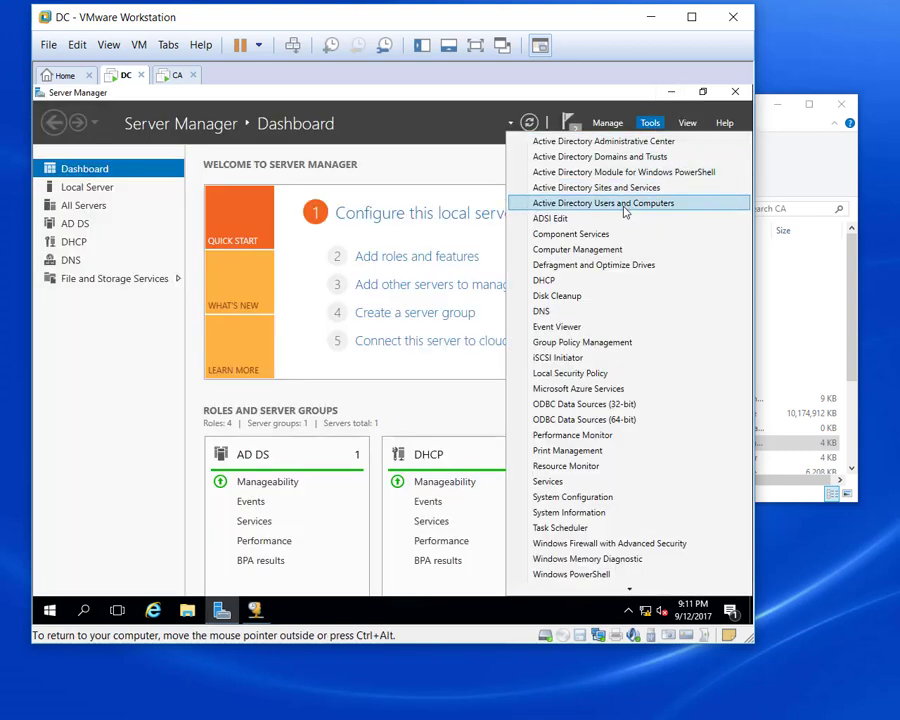
pyautogui.click(625, 205)
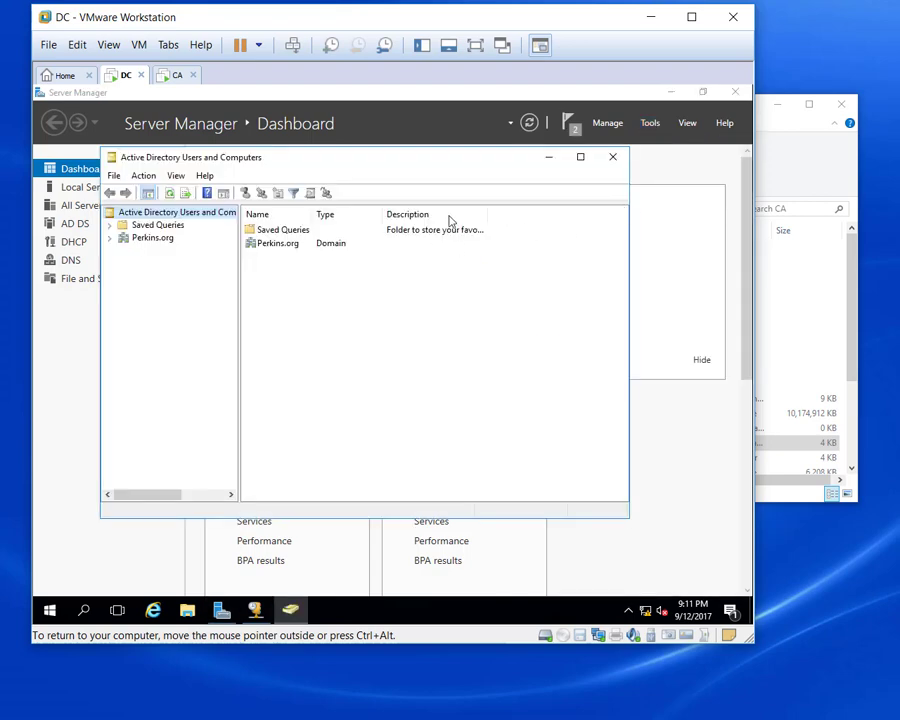
pyautogui.click(581, 158)
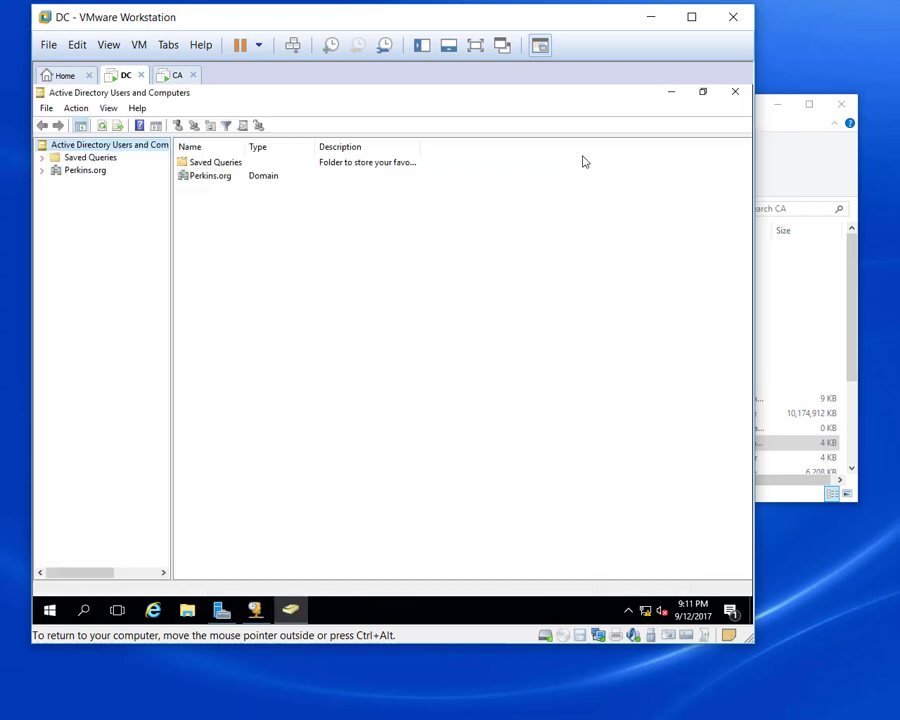
pyautogui.click(42, 172)
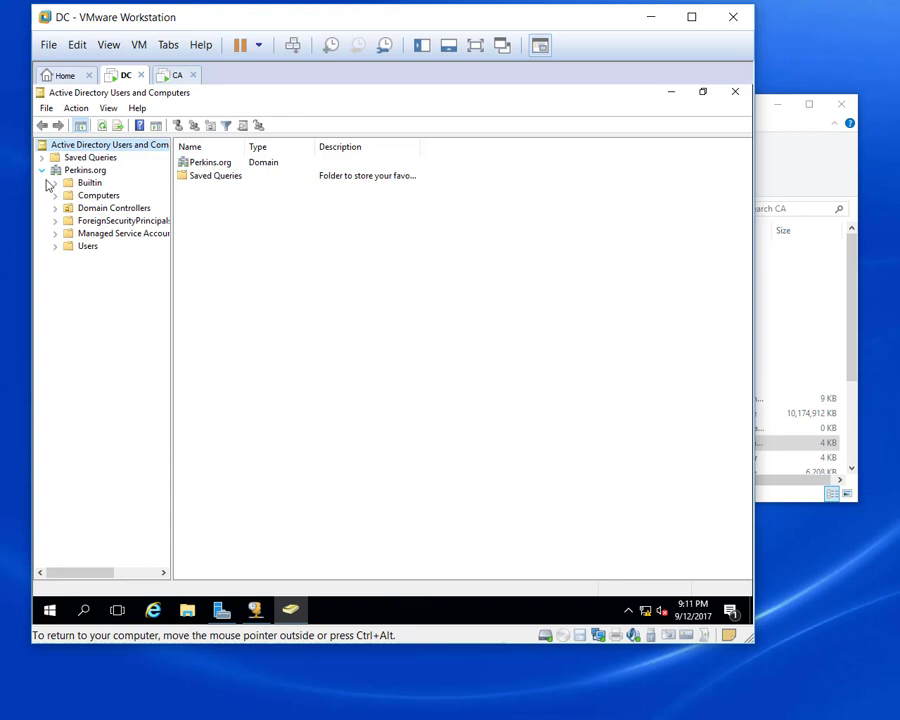
pyautogui.click(99, 196)
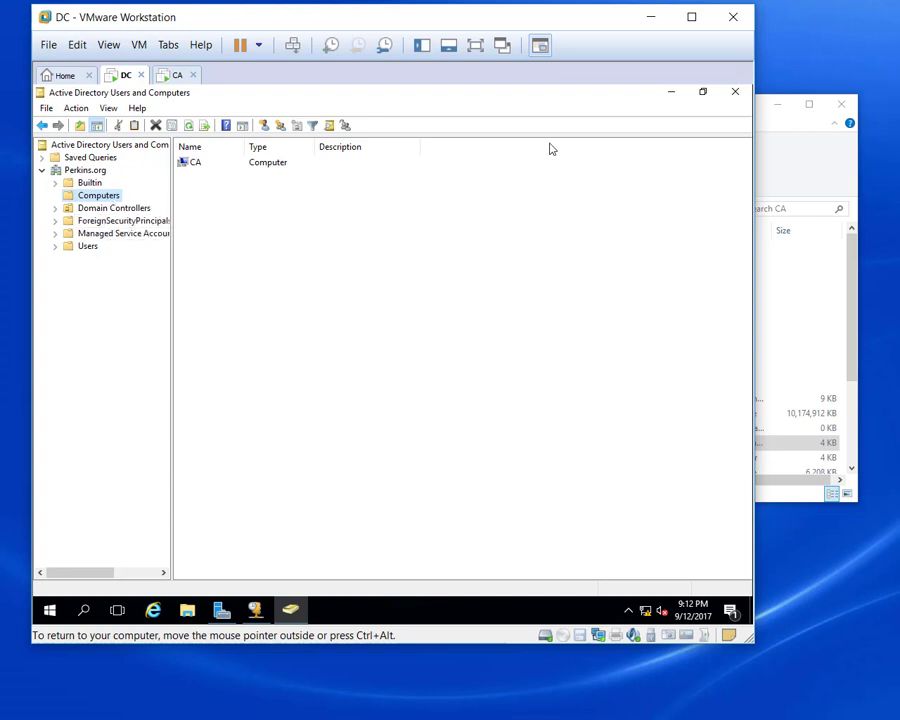
# Close the DHCP console and show the Perkins.org Users container, viewing the admin account.
pyautogui.click(671, 92)
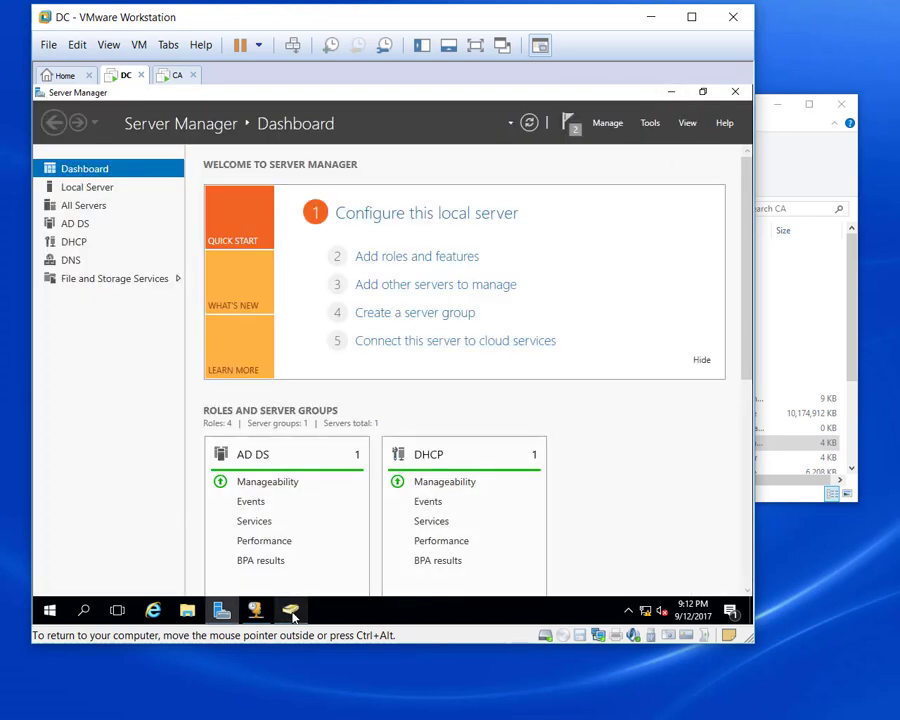
pyautogui.click(256, 610)
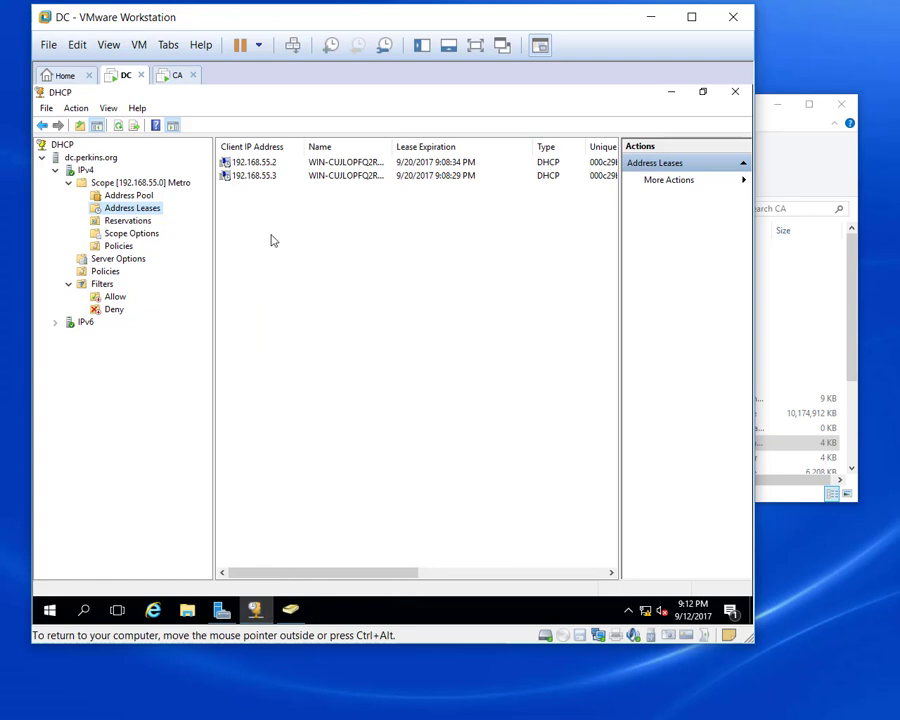
pyautogui.click(734, 91)
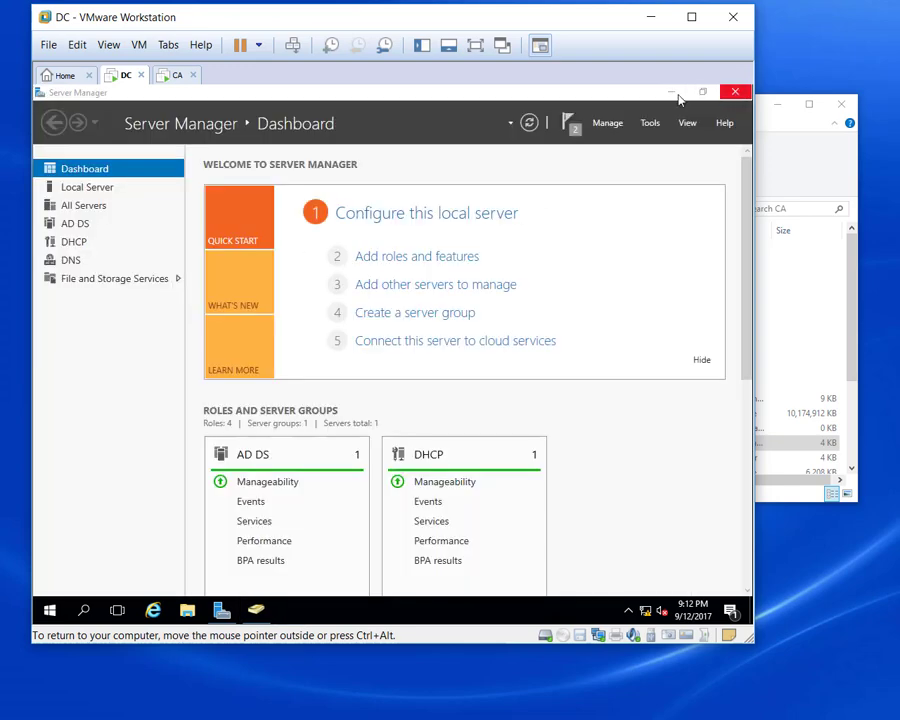
pyautogui.click(178, 75)
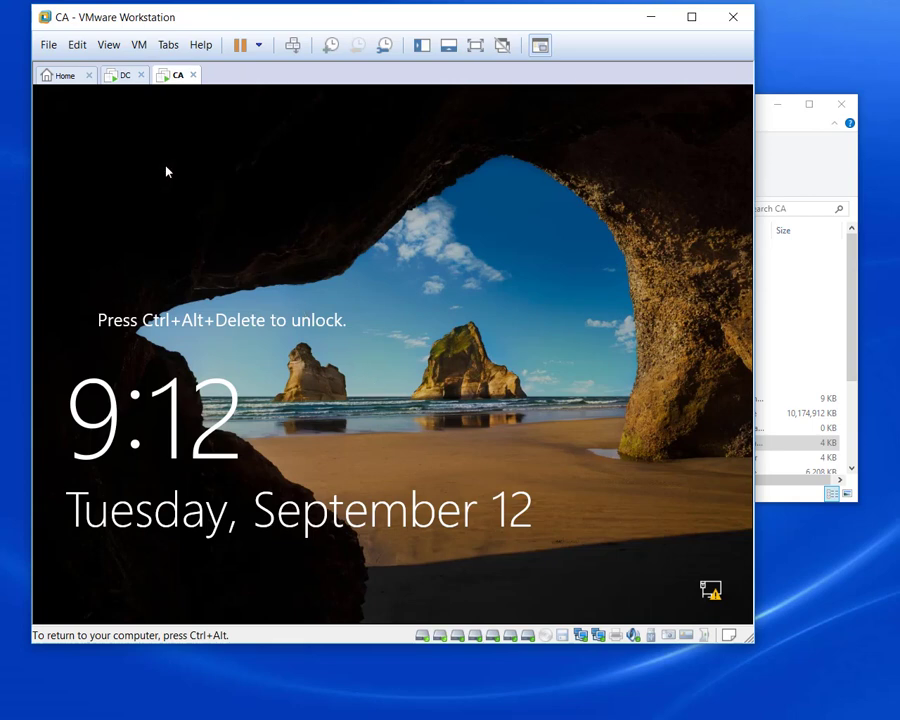
pyautogui.click(124, 76)
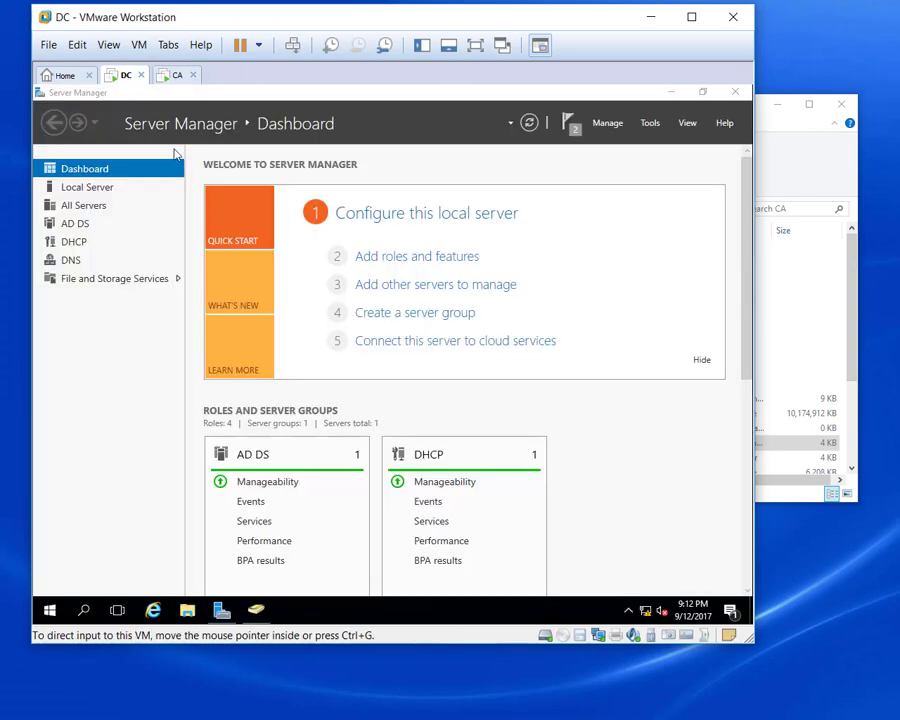
pyautogui.click(222, 610)
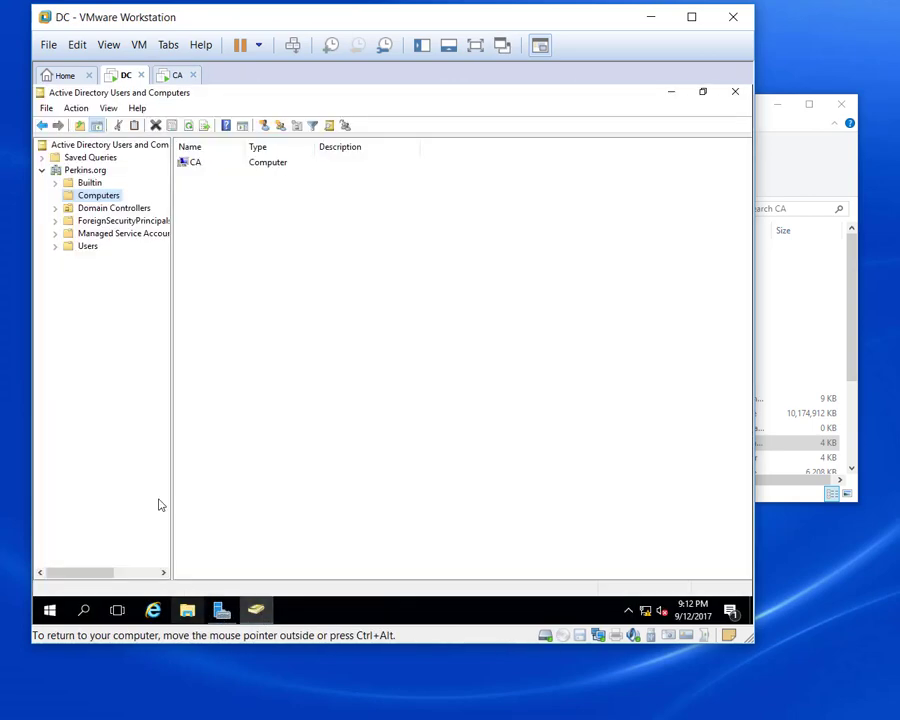
pyautogui.click(88, 247)
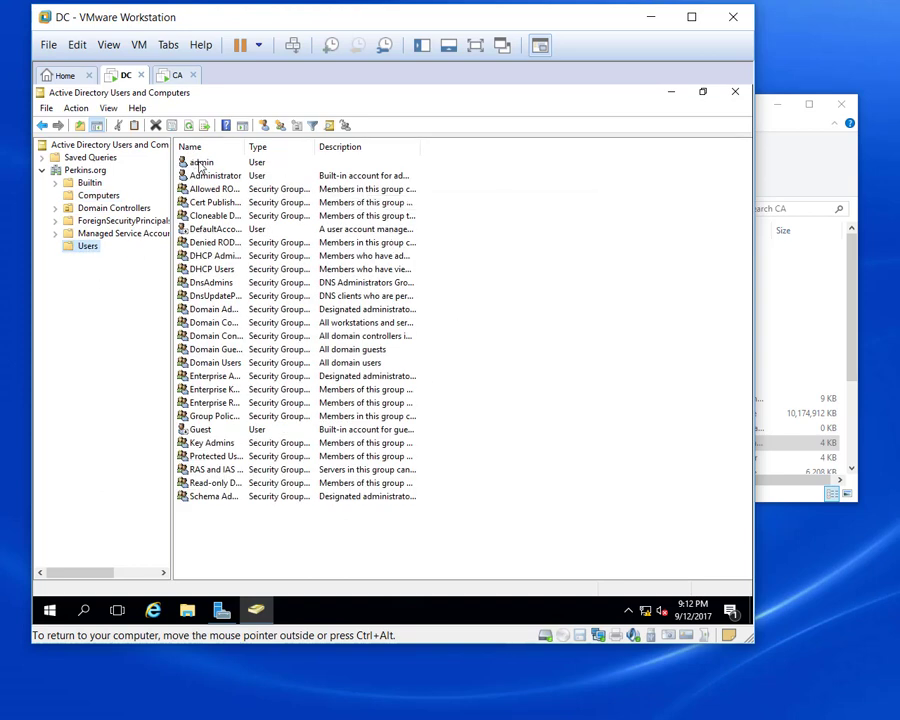
pyautogui.doubleClick(204, 164)
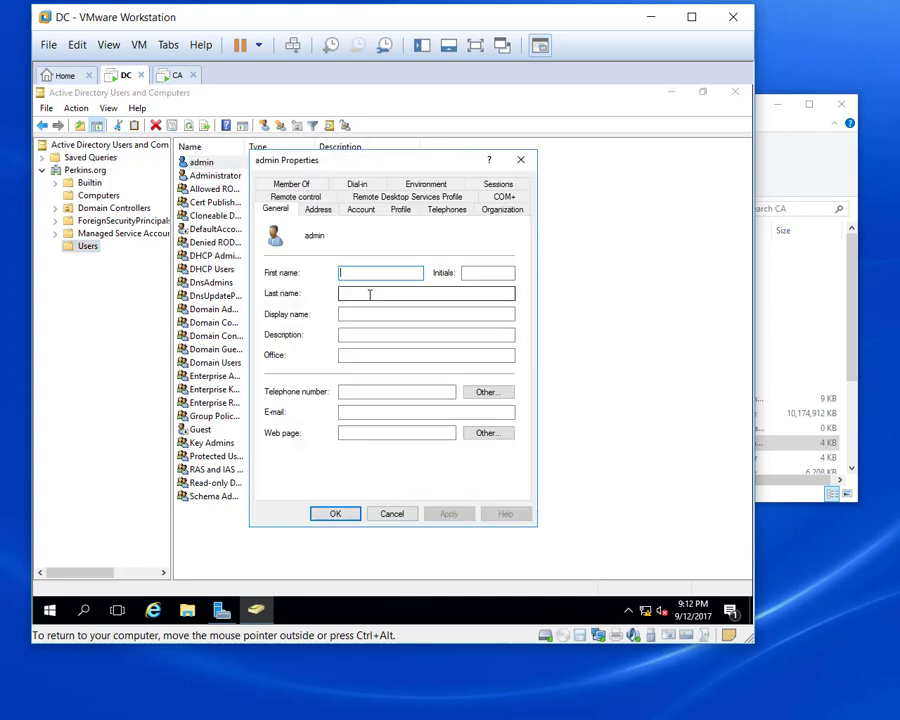
pyautogui.click(403, 519)
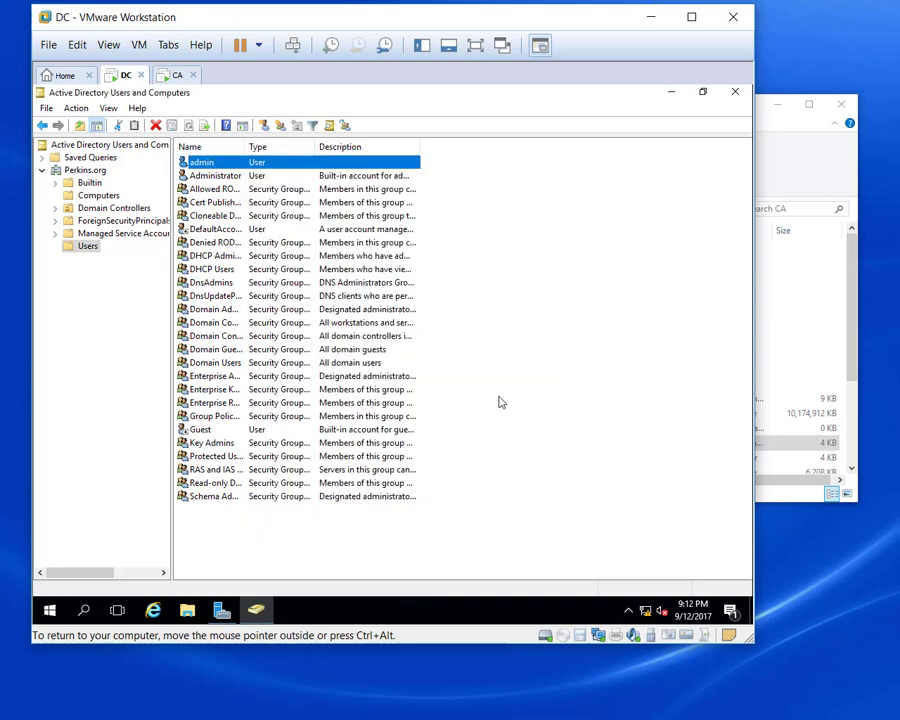
# Start a new user in the Users container and fill in its name and logon name.
pyautogui.rightClick(501, 402)
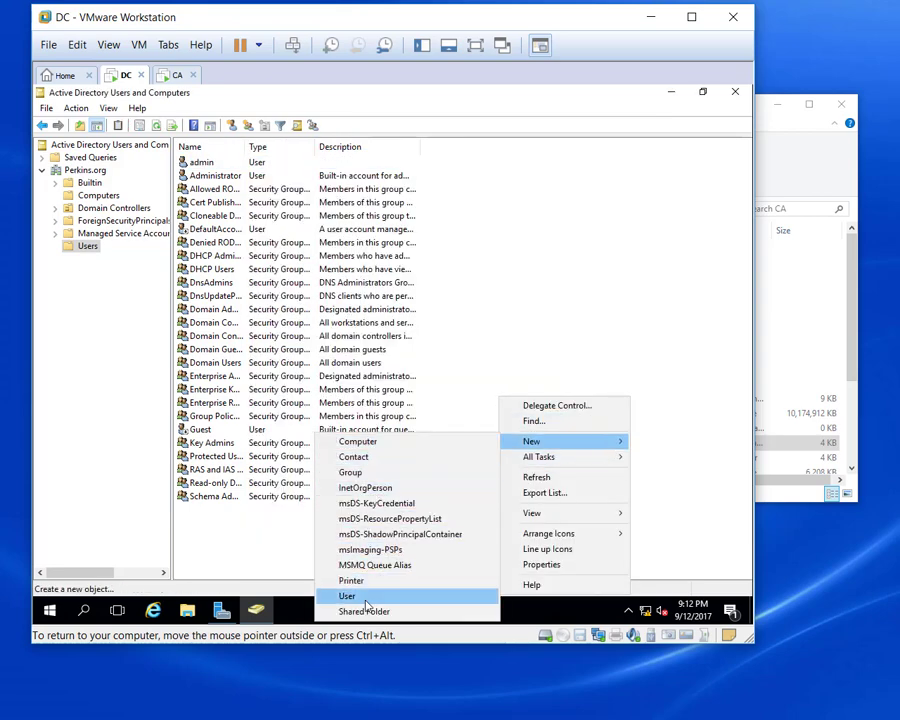
pyautogui.click(368, 597)
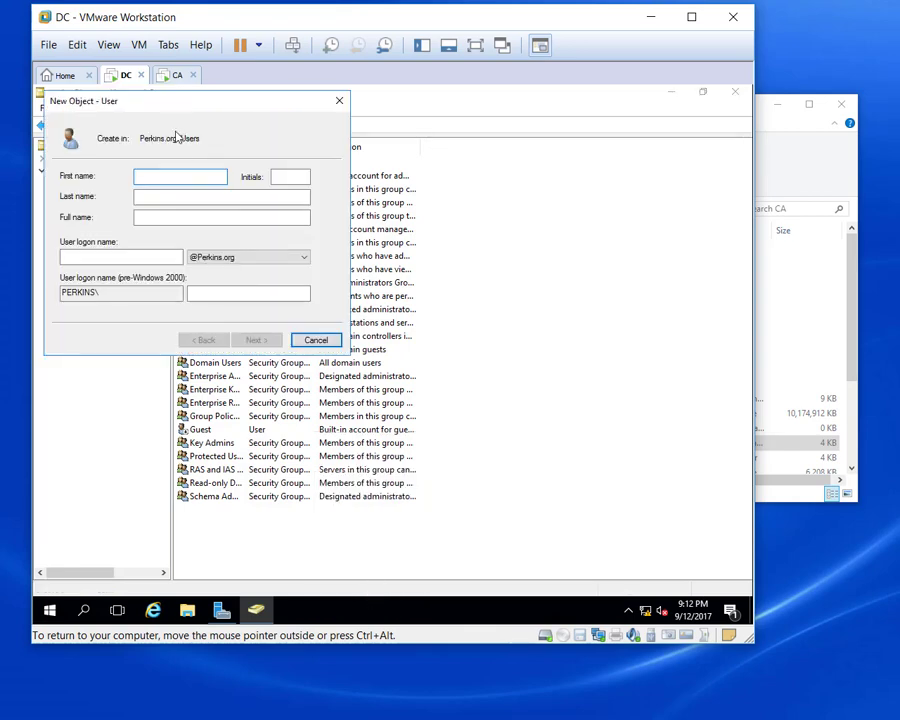
pyautogui.moveTo(199, 106); pyautogui.dragTo(333, 127)
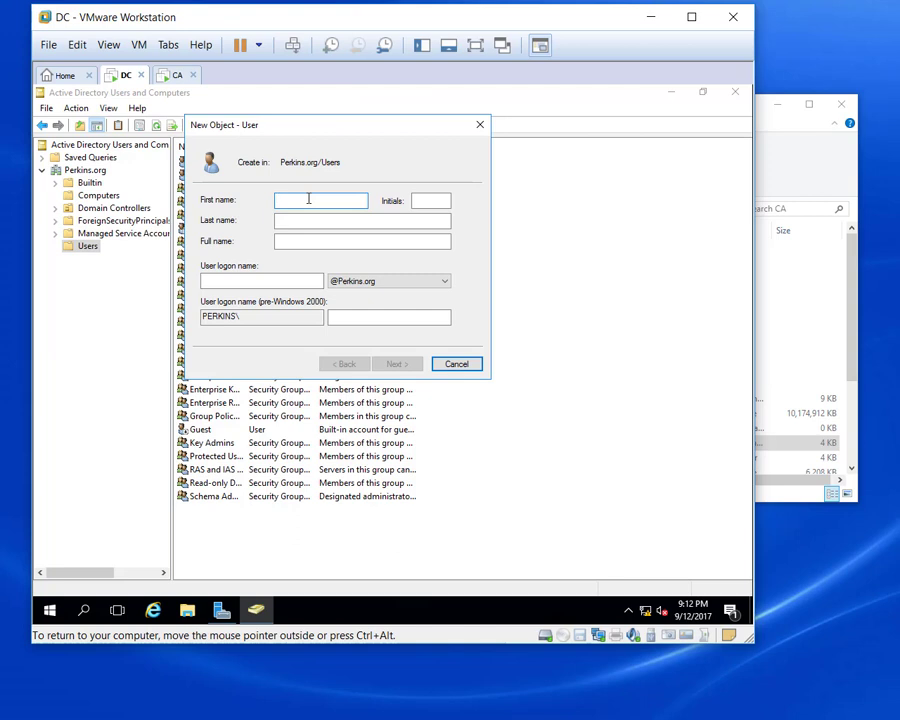
pyautogui.press('Tab')
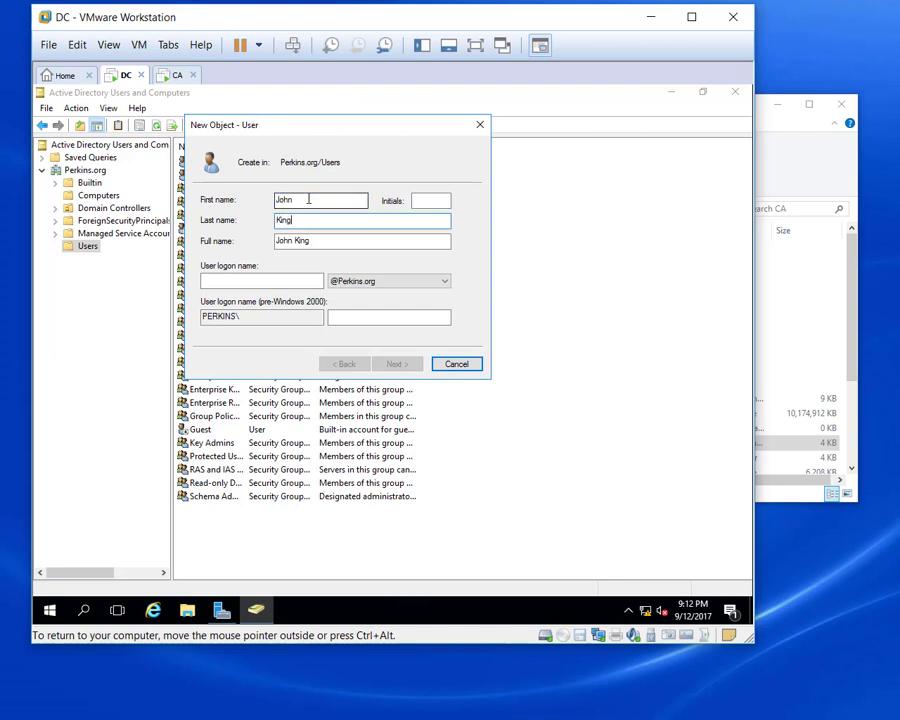
pyautogui.press('Tab')
pyautogui.press('Tab')
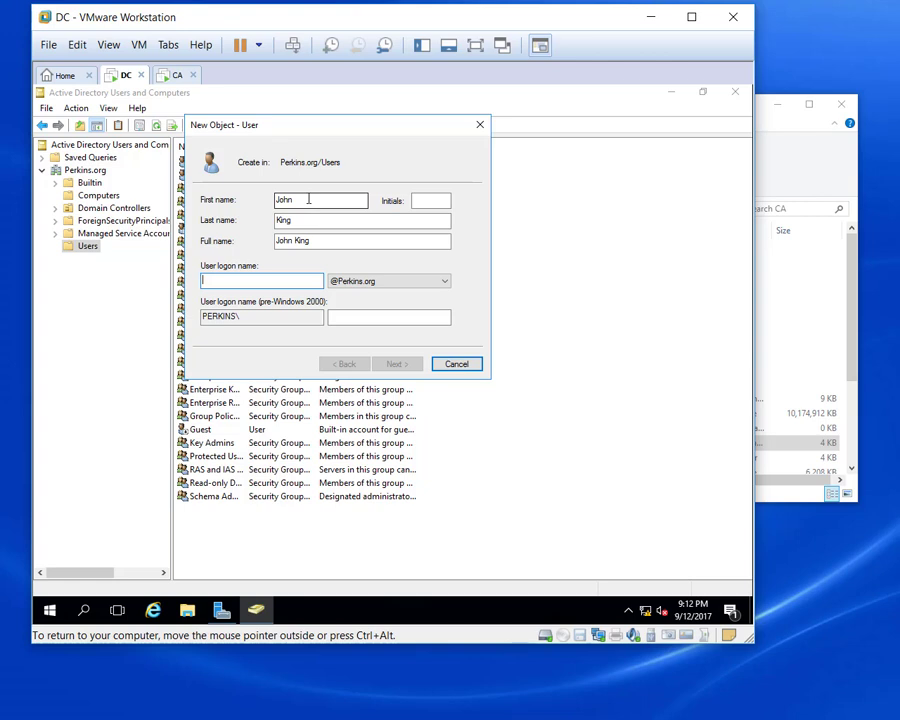
pyautogui.write('john')
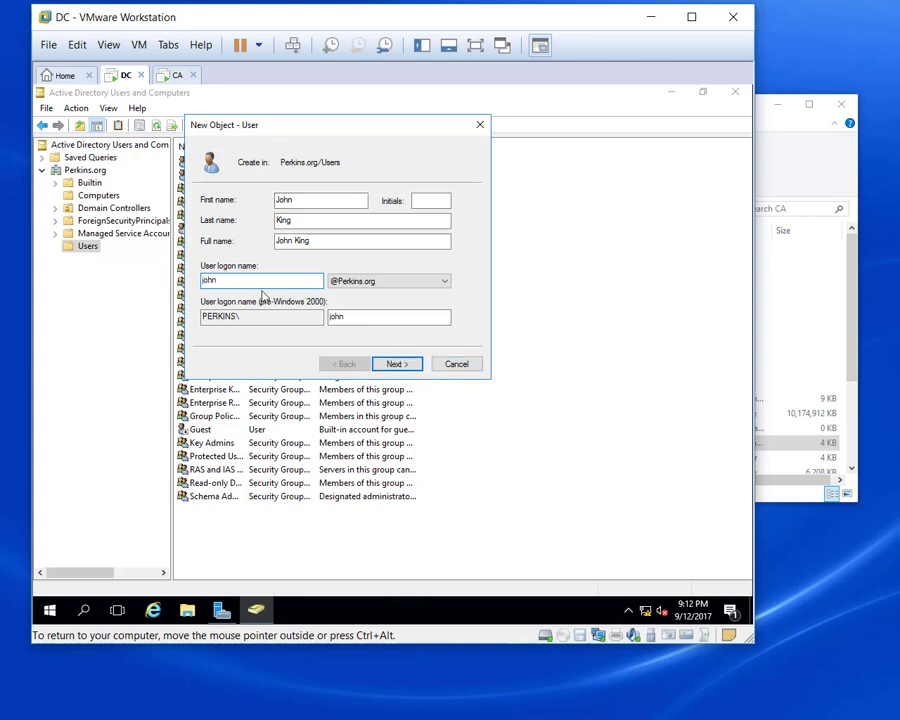
# Give the user a password that never expires, with no change required, and create it.
pyautogui.click(393, 365)
pyautogui.click(206, 245)
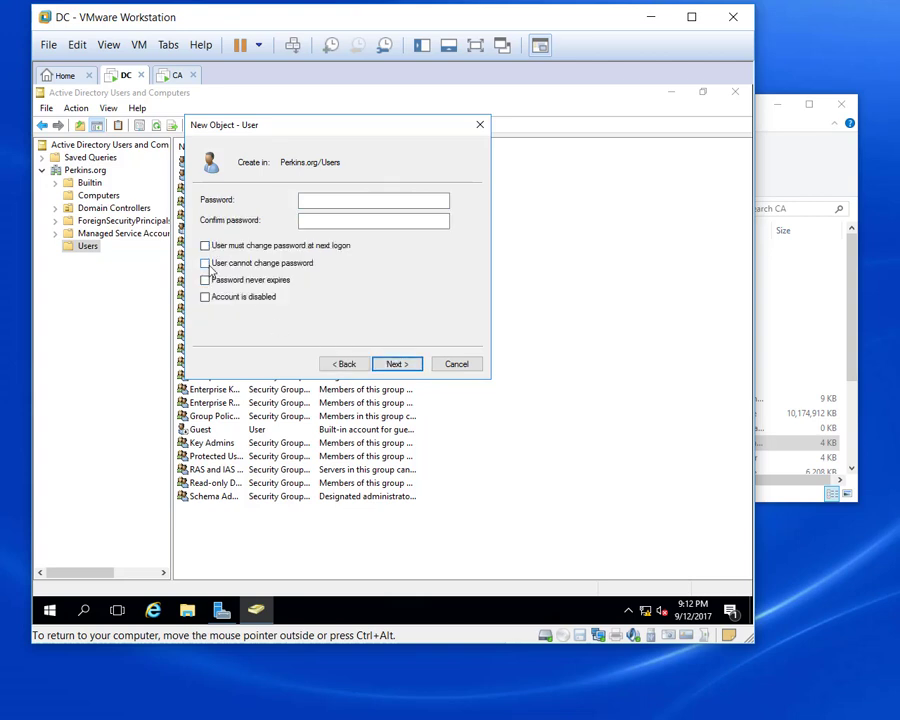
pyautogui.click(205, 280)
pyautogui.click(325, 199)
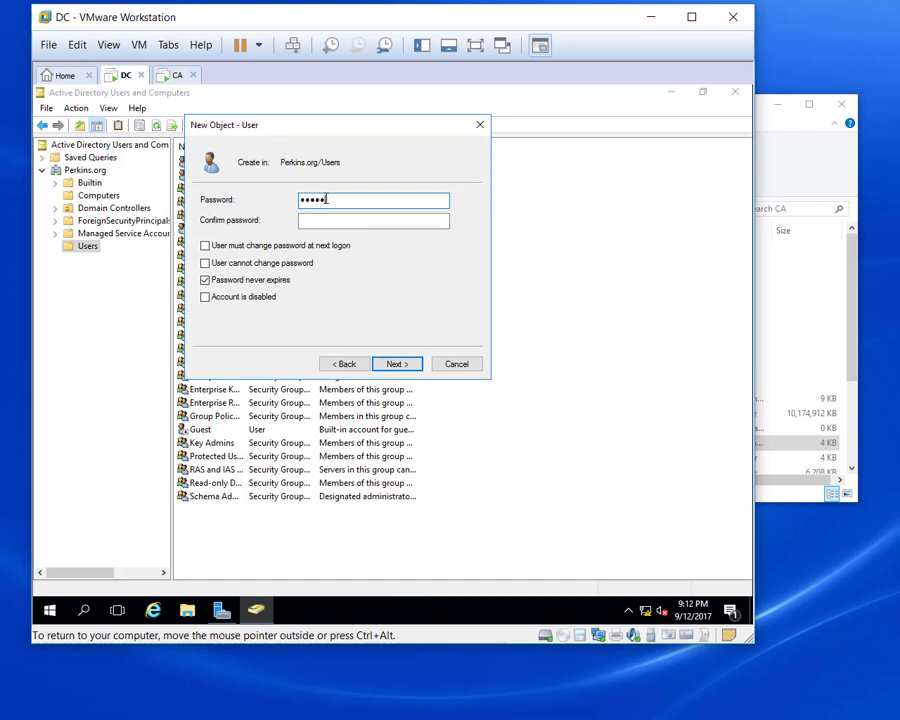
pyautogui.write('••••••••')
pyautogui.press('Tab')
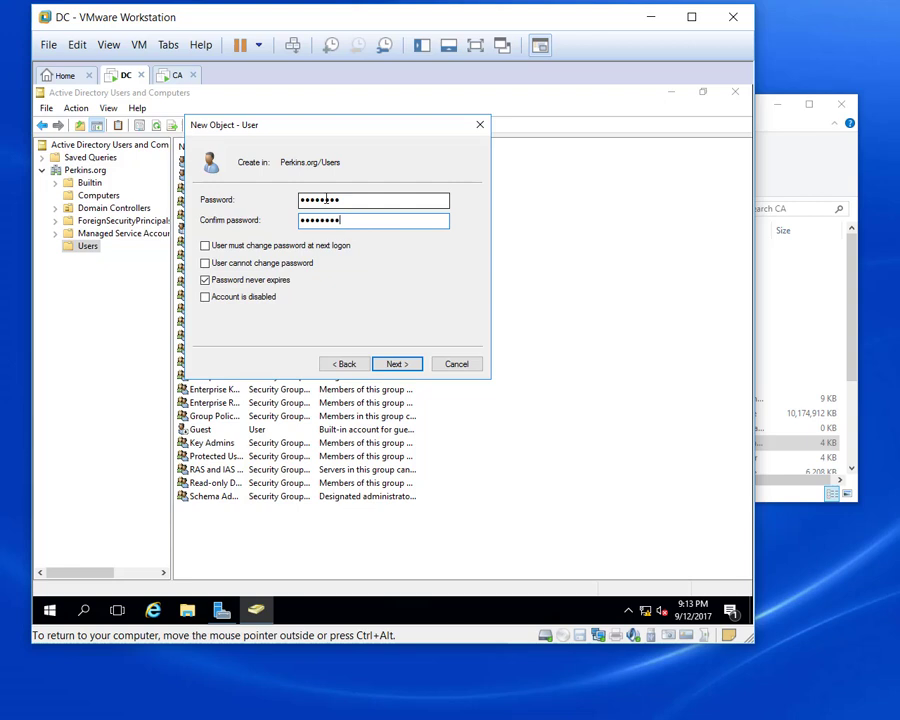
pyautogui.click(401, 364)
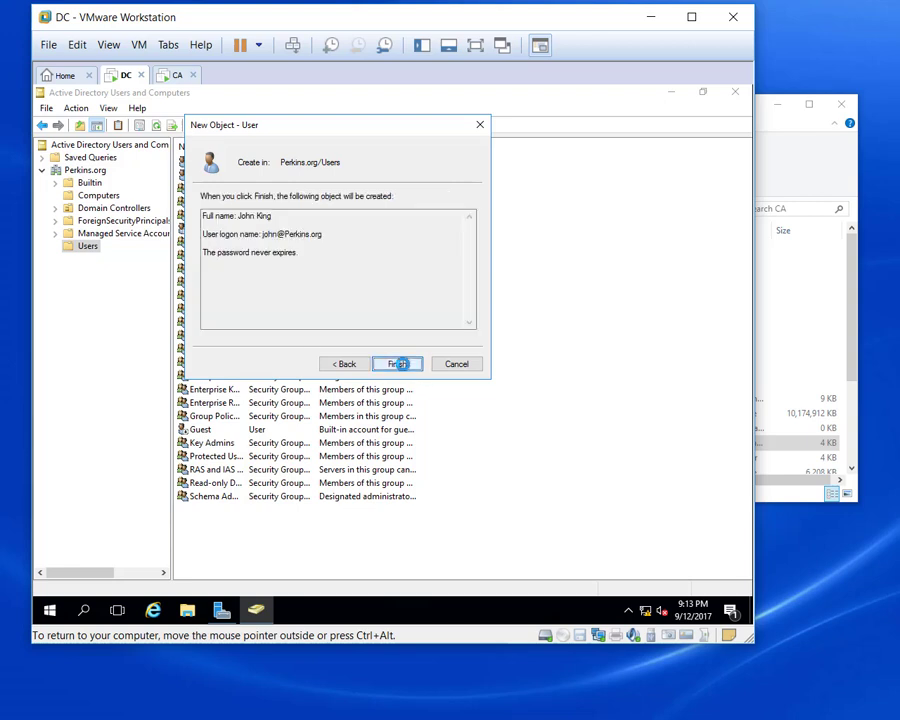
pyautogui.click(398, 364)
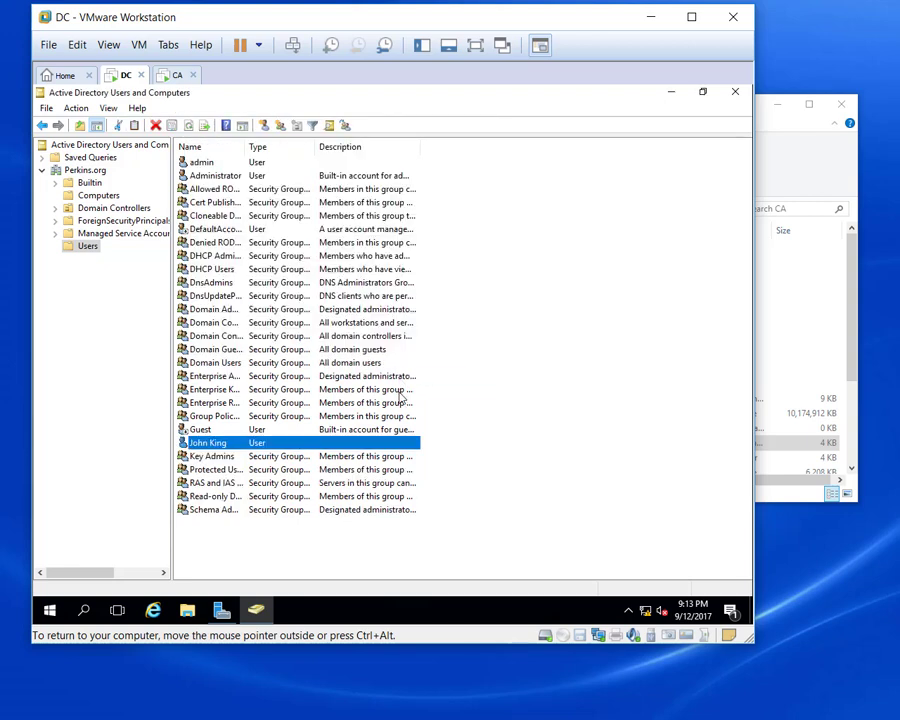
# Add the Administrators group to the new user's Member Of list.
pyautogui.doubleClick(325, 447)
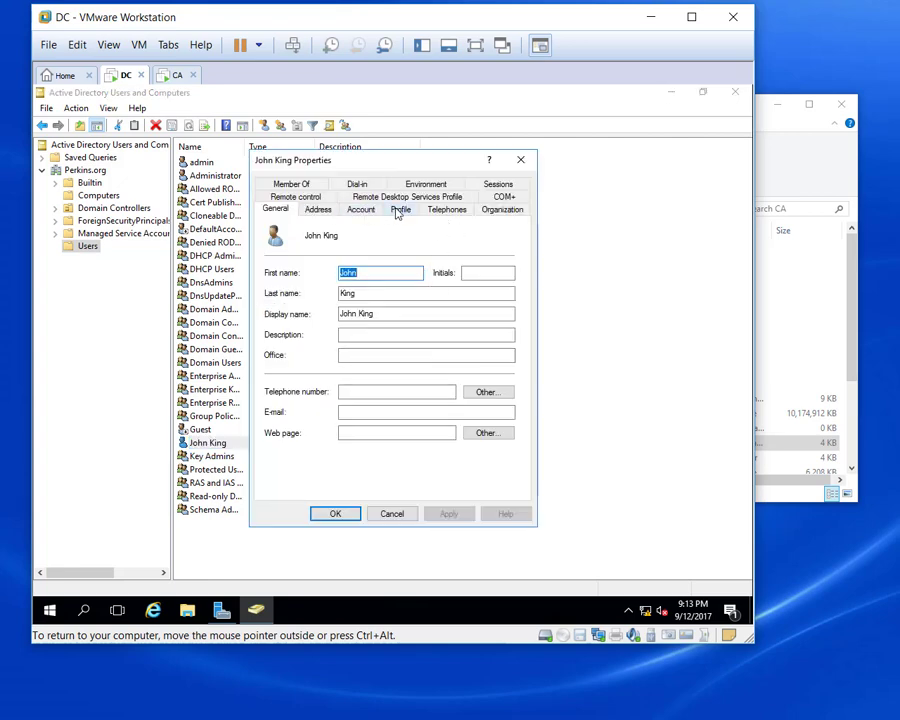
pyautogui.click(305, 185)
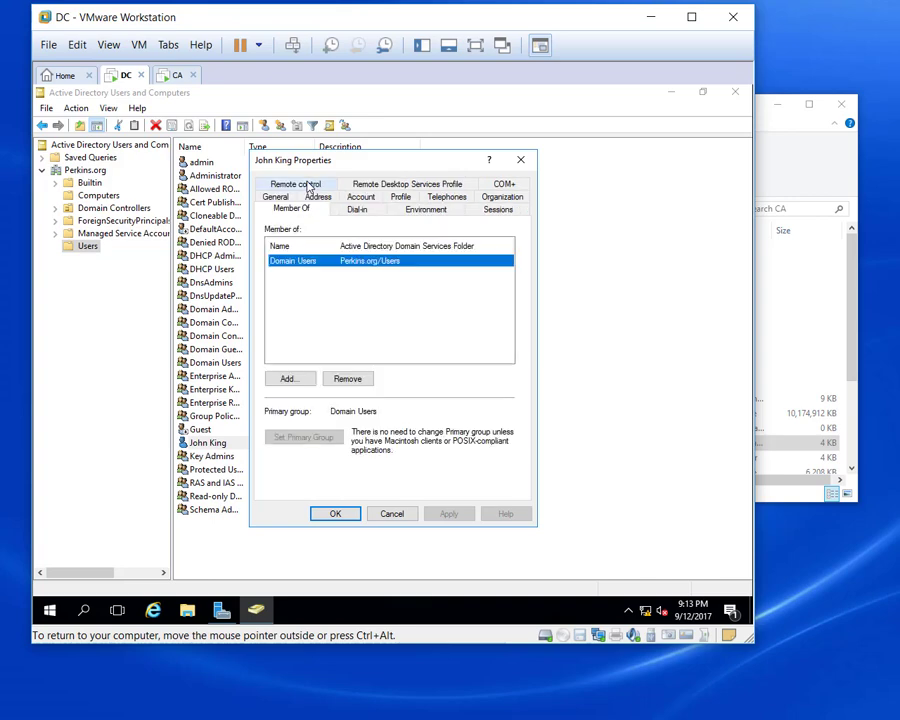
pyautogui.click(297, 377)
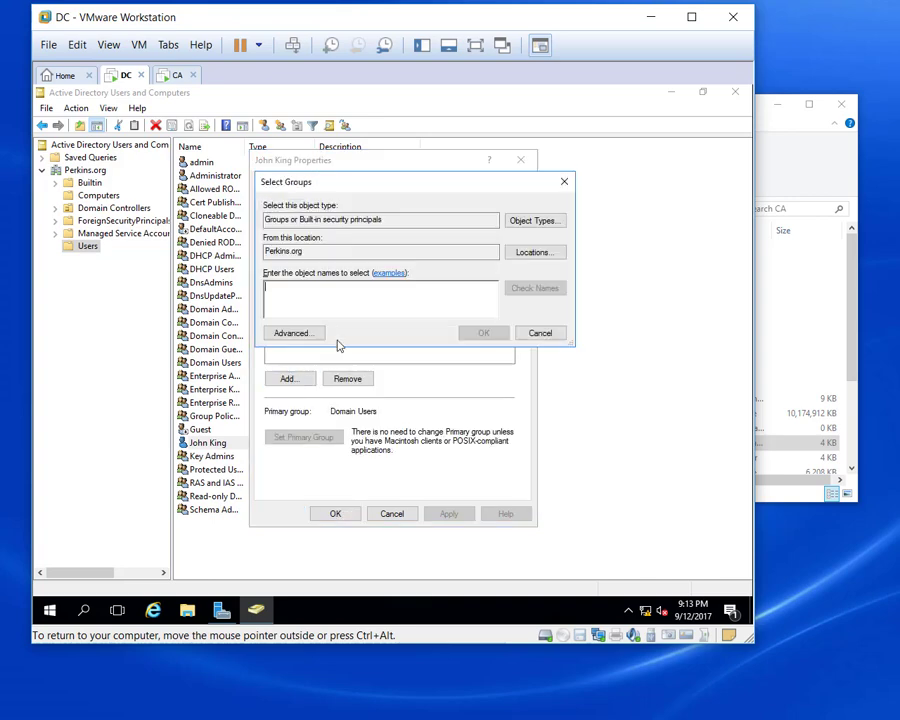
pyautogui.click(298, 333)
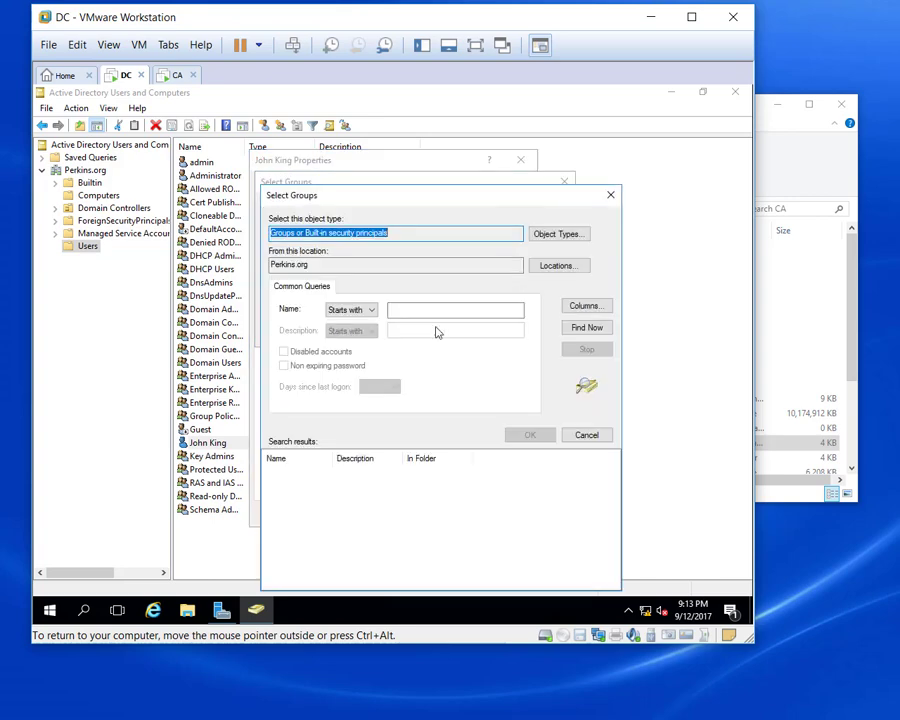
pyautogui.click(586, 328)
pyautogui.moveTo(454, 200); pyautogui.dragTo(448, 100)
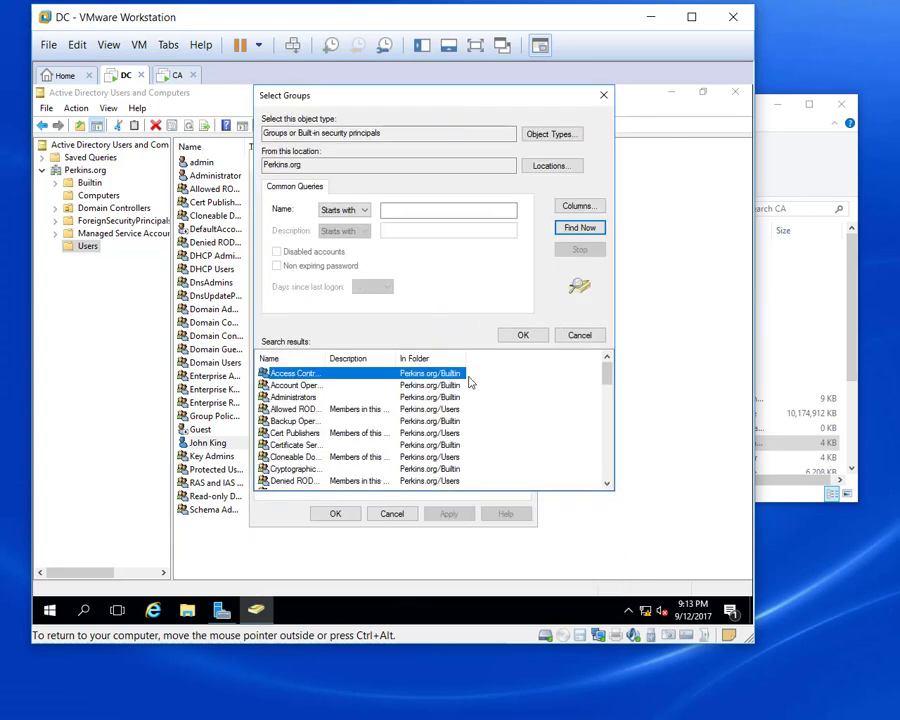
pyautogui.doubleClick(305, 398)
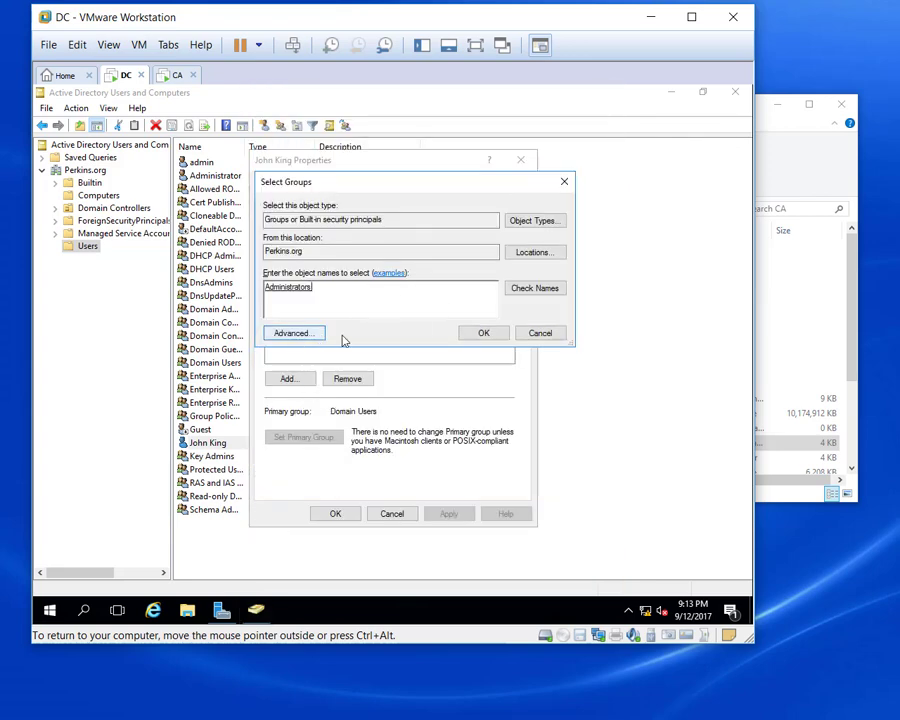
pyautogui.click(482, 335)
# Add the Enterprise Admins group to the user's memberships.
pyautogui.click(287, 378)
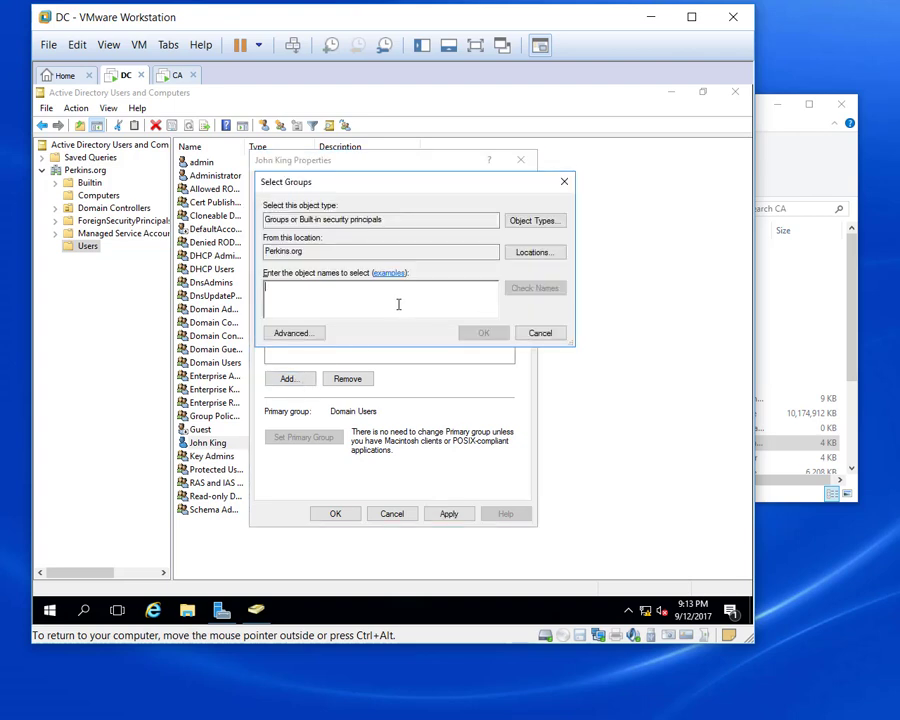
pyautogui.write('ent')
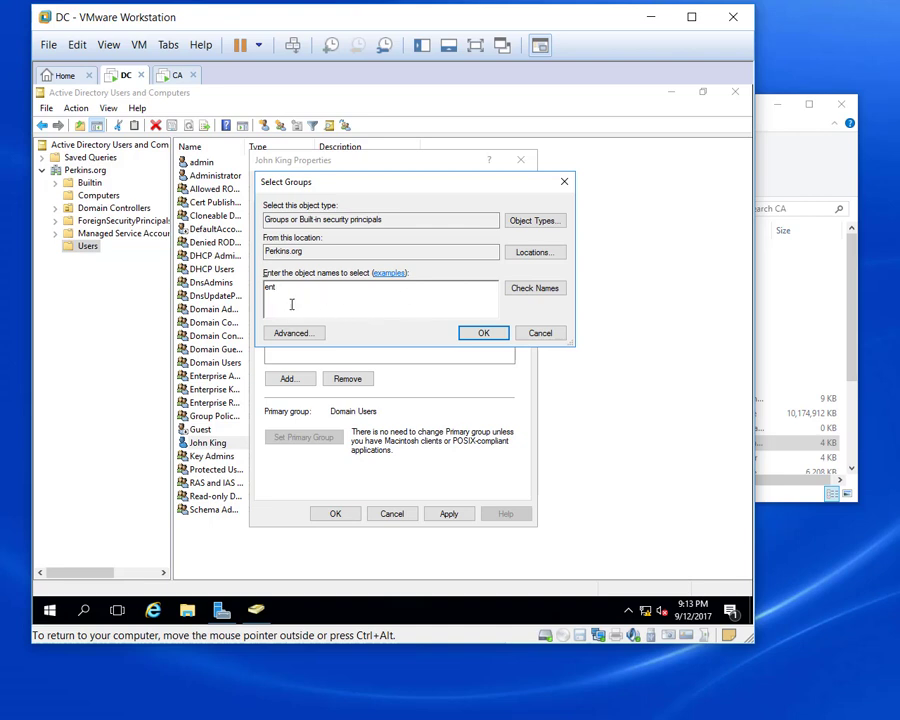
pyautogui.click(537, 292)
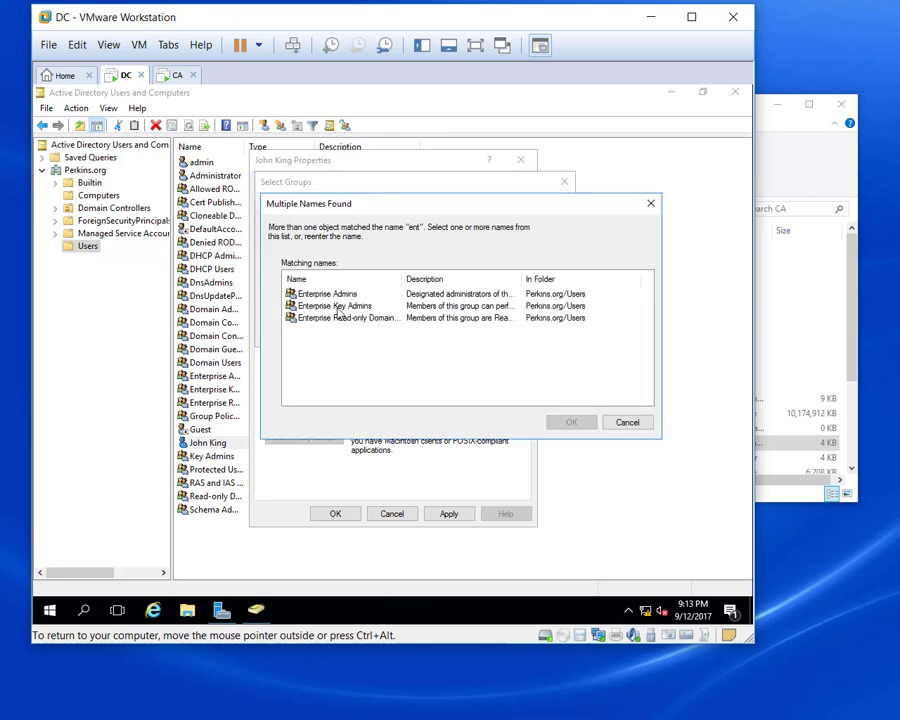
pyautogui.click(334, 294)
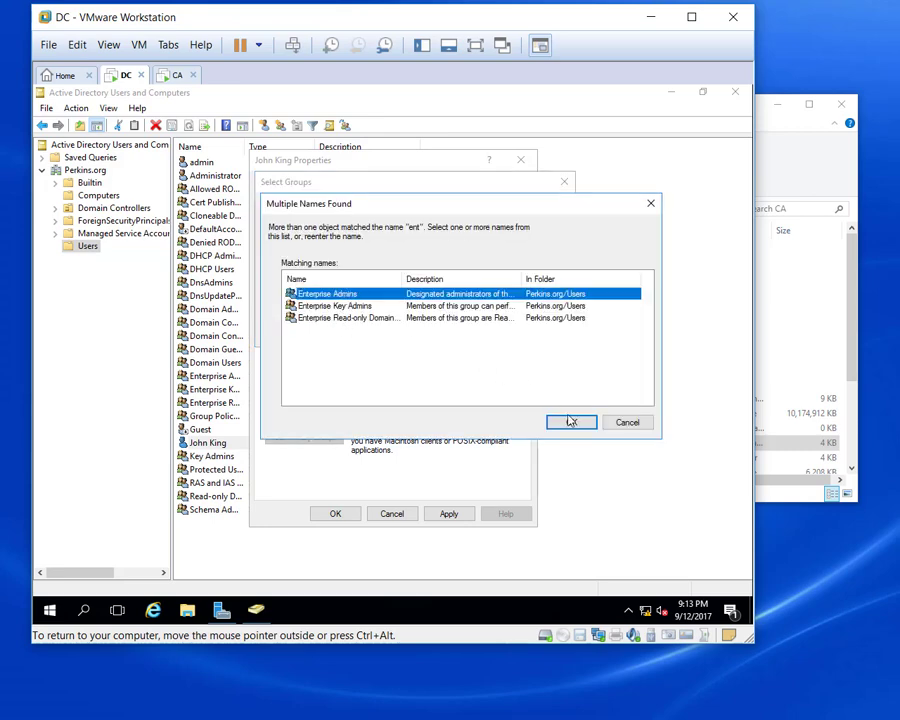
pyautogui.click(571, 422)
pyautogui.click(482, 336)
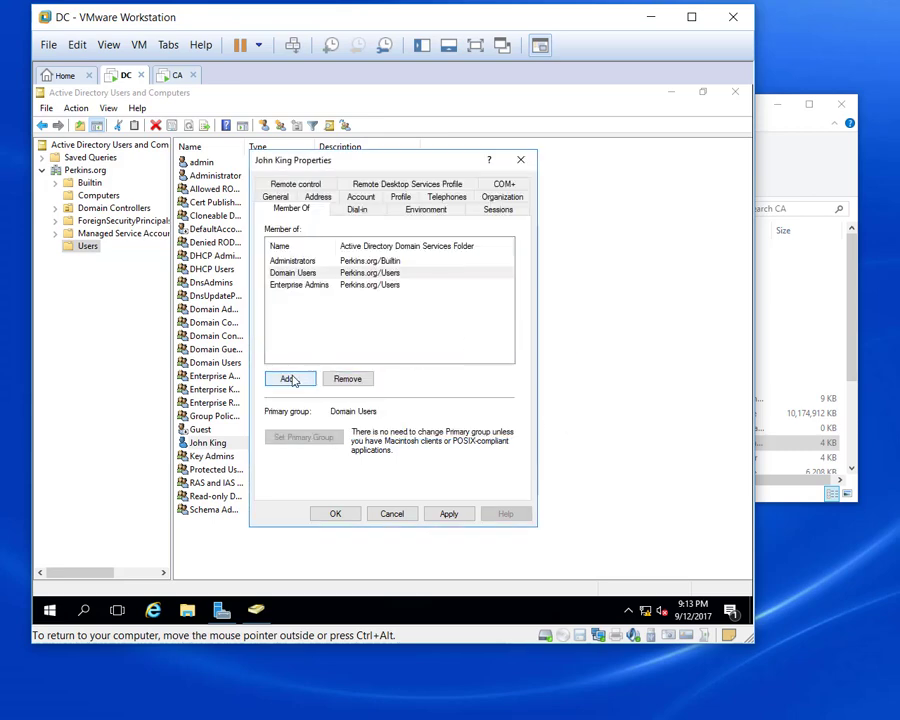
# Add Schema Admins and save the user's new group memberships.
pyautogui.click(288, 379)
pyautogui.write('s')
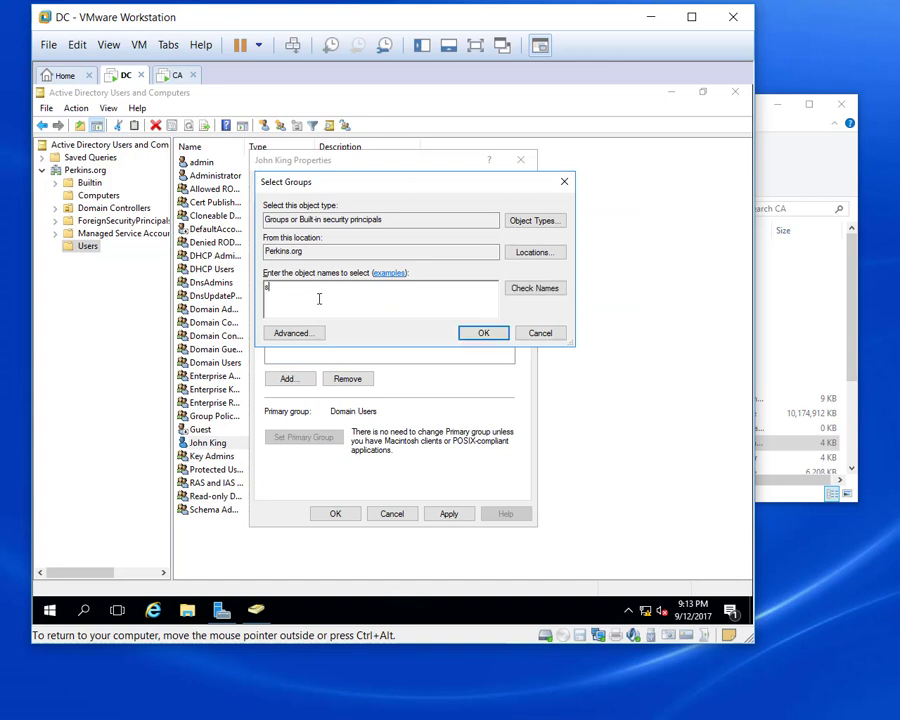
pyautogui.write('ch')
pyautogui.click(536, 290)
pyautogui.click(480, 334)
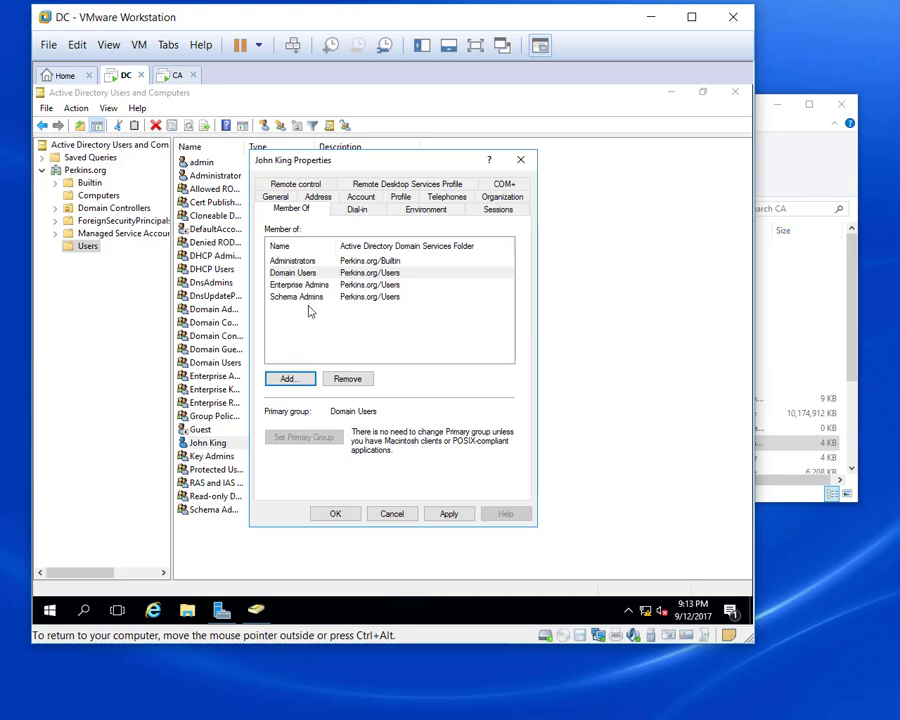
pyautogui.click(449, 514)
pyautogui.click(337, 514)
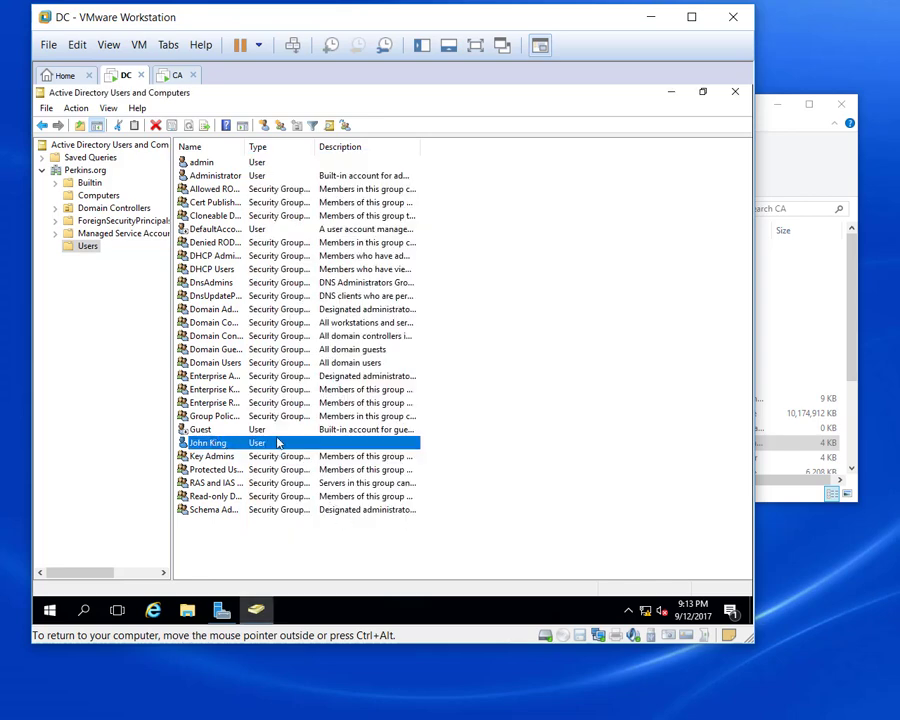
pyautogui.click(175, 76)
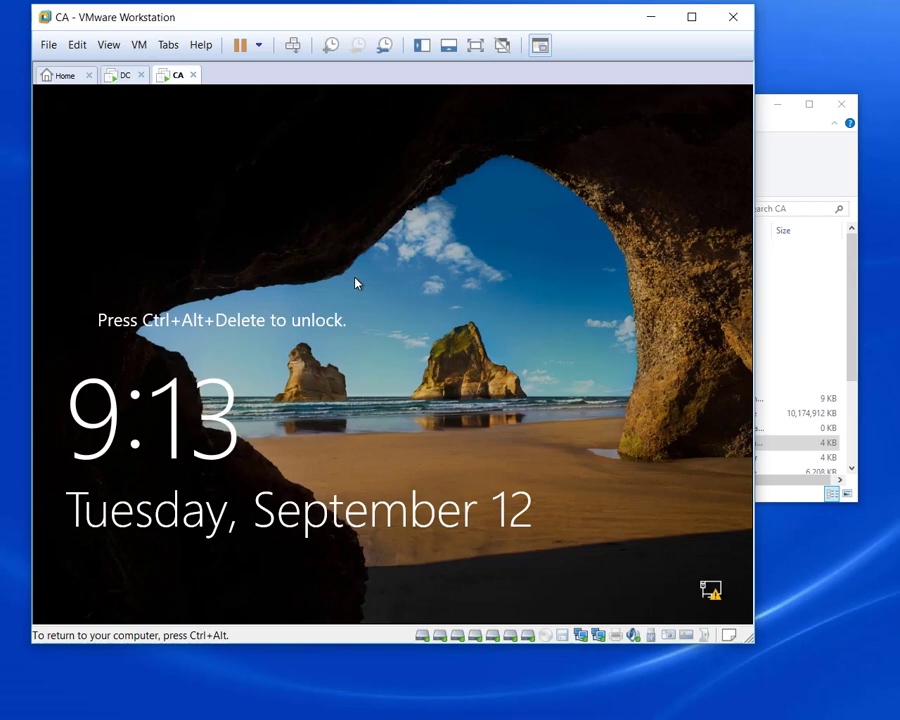
# Sign in on CA as Other user with the new domain account's name and password.
pyautogui.press('ctrl+alt+Insert')
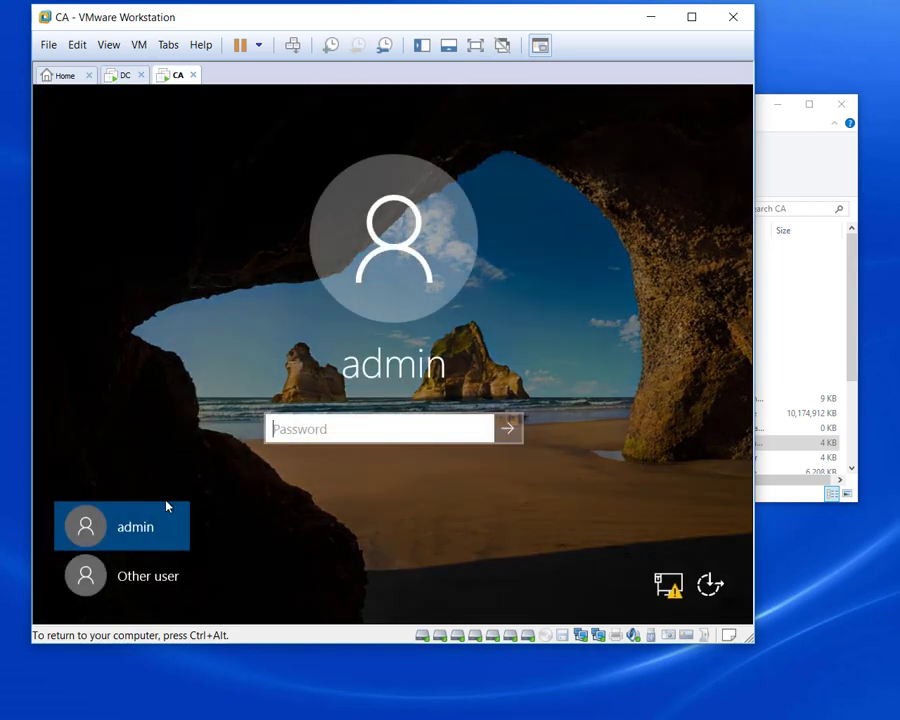
pyautogui.click(145, 587)
pyautogui.click(329, 426)
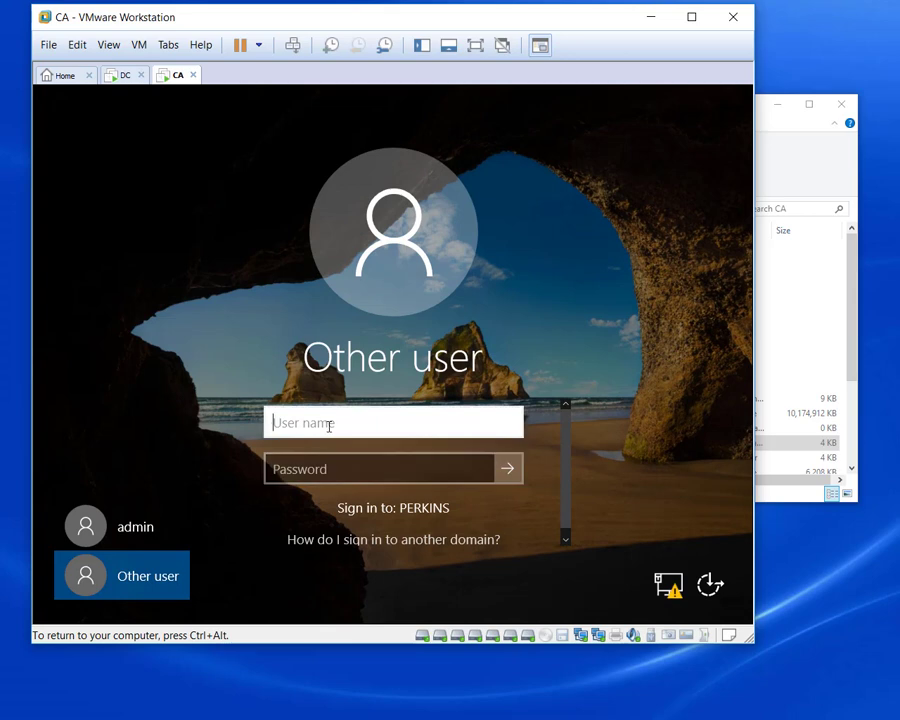
pyautogui.write('john')
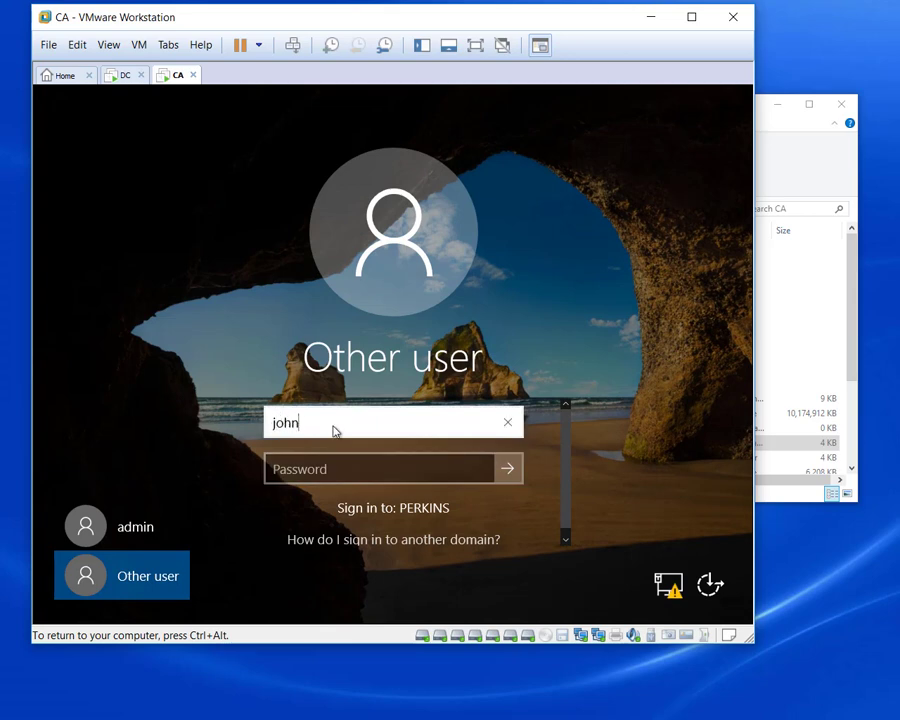
pyautogui.press('Tab')
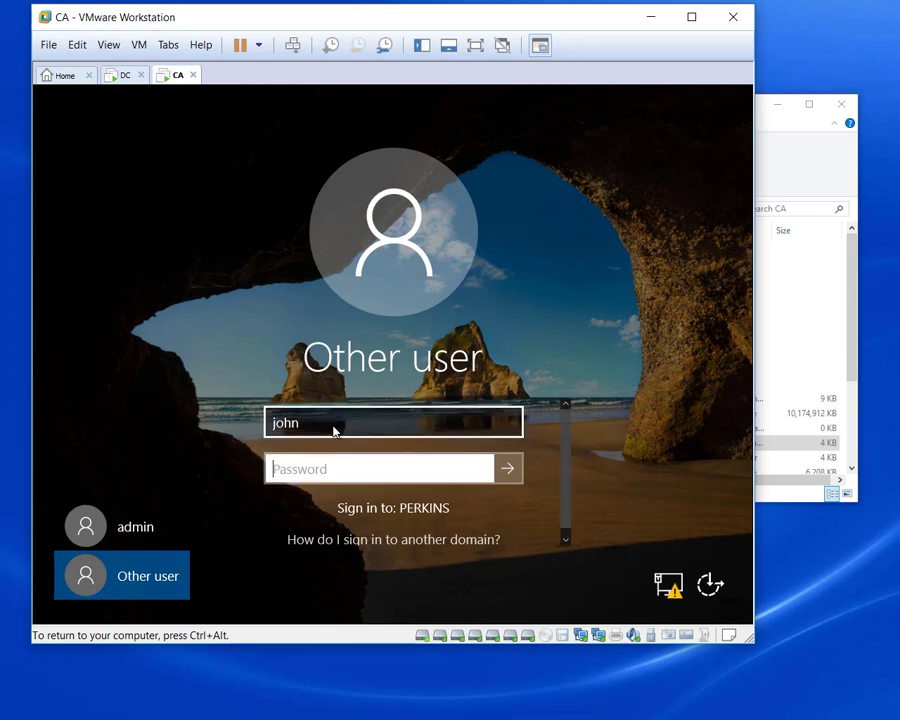
pyautogui.write('******')
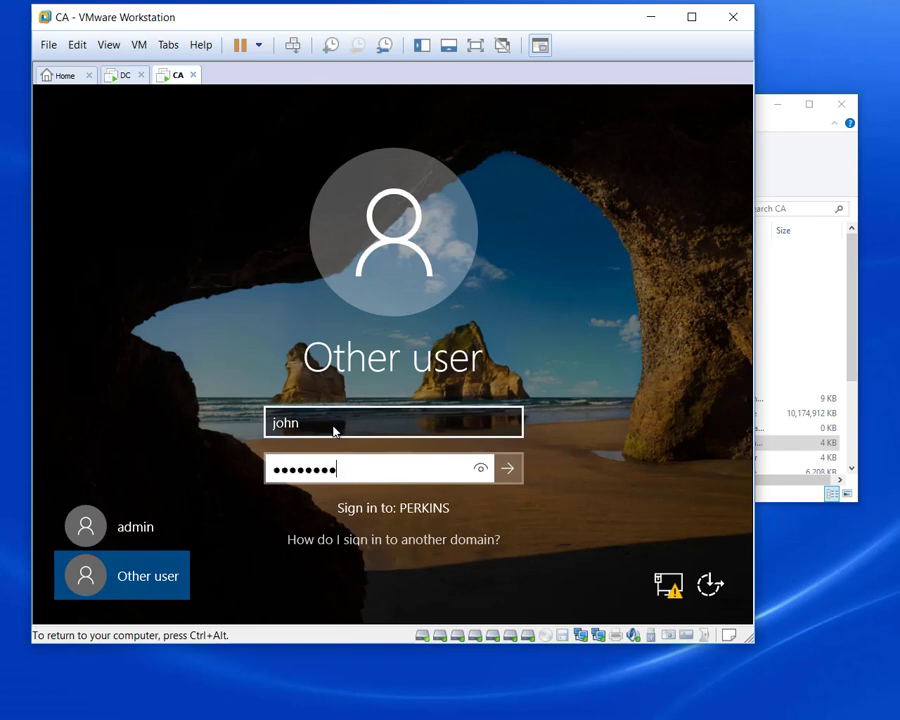
pyautogui.click(500, 478)
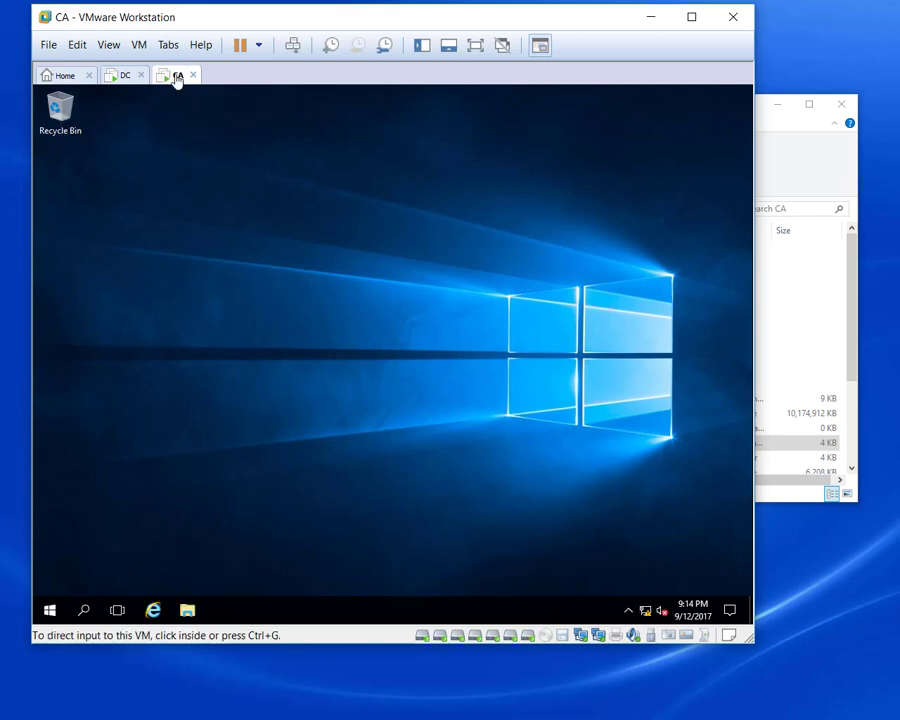
# Review the CA virtual machine's hardware settings via VM > Settings, then cancel without changes.
pyautogui.click(139, 45)
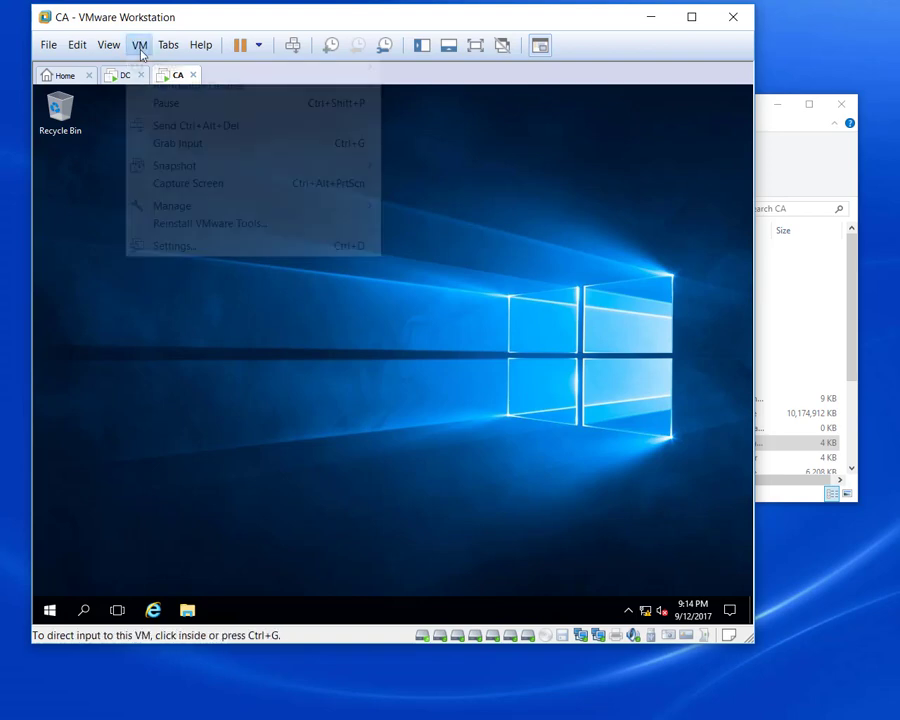
pyautogui.click(195, 245)
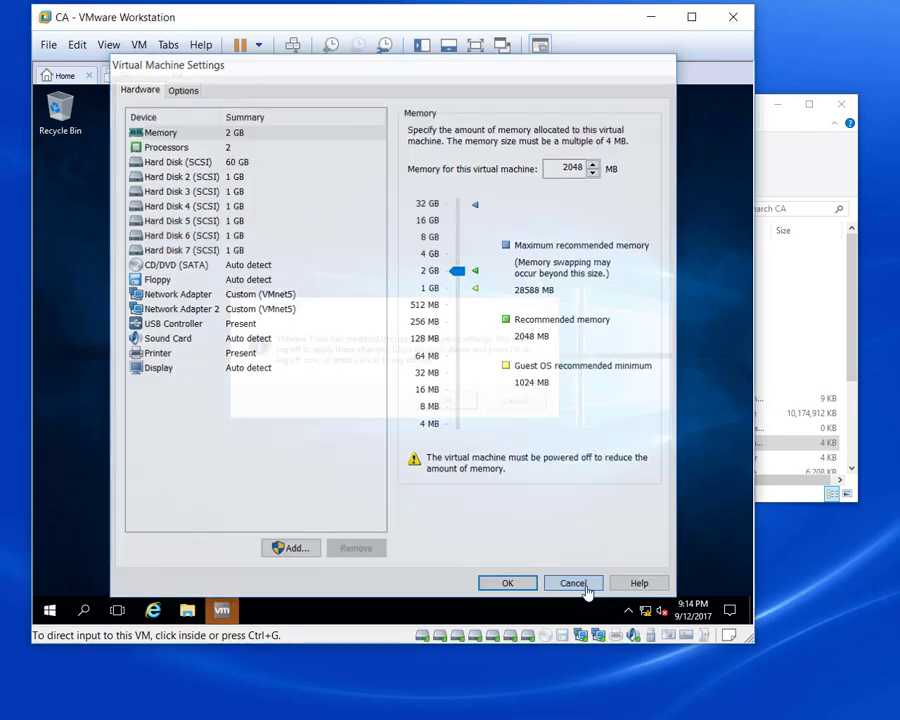
pyautogui.click(582, 587)
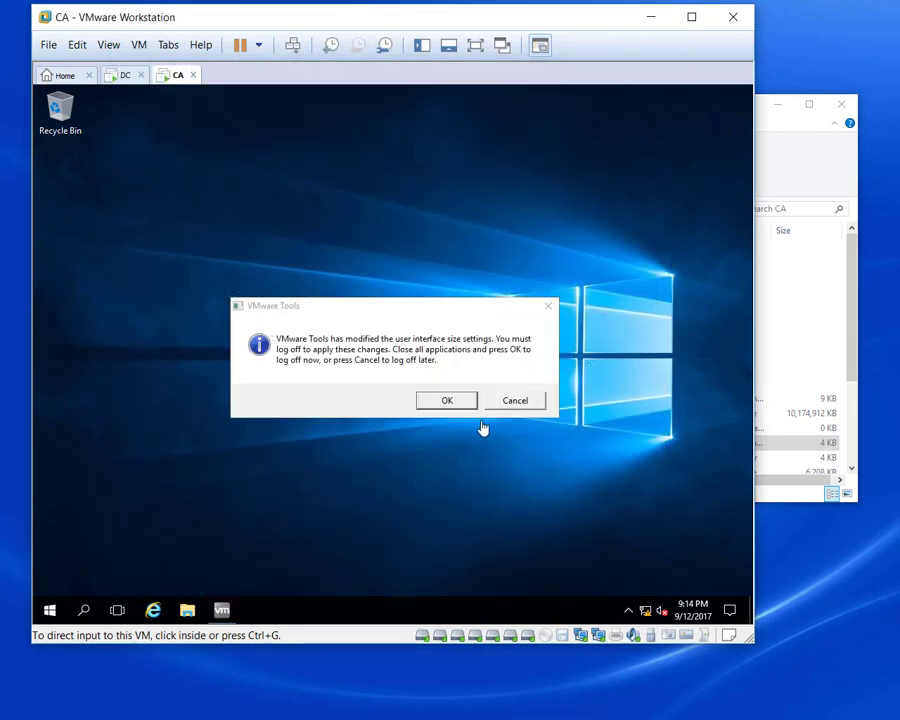